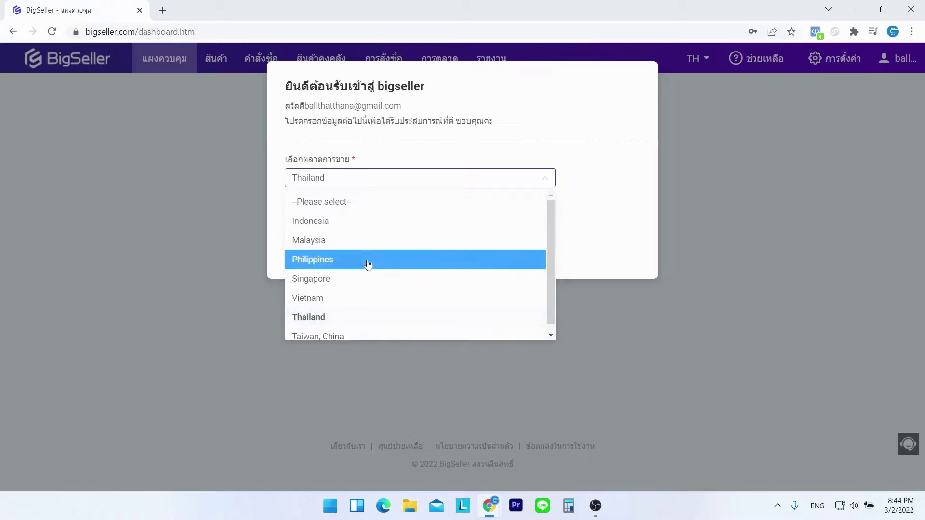
# Step: Set the selling market to Thailand and confirm the account's welcome form
pyautogui.click(310, 311)
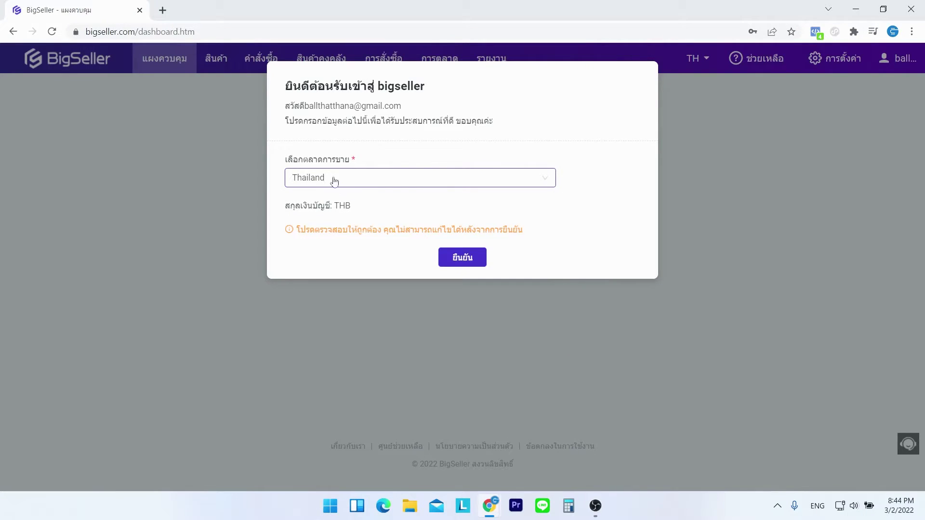
pyautogui.click(458, 265)
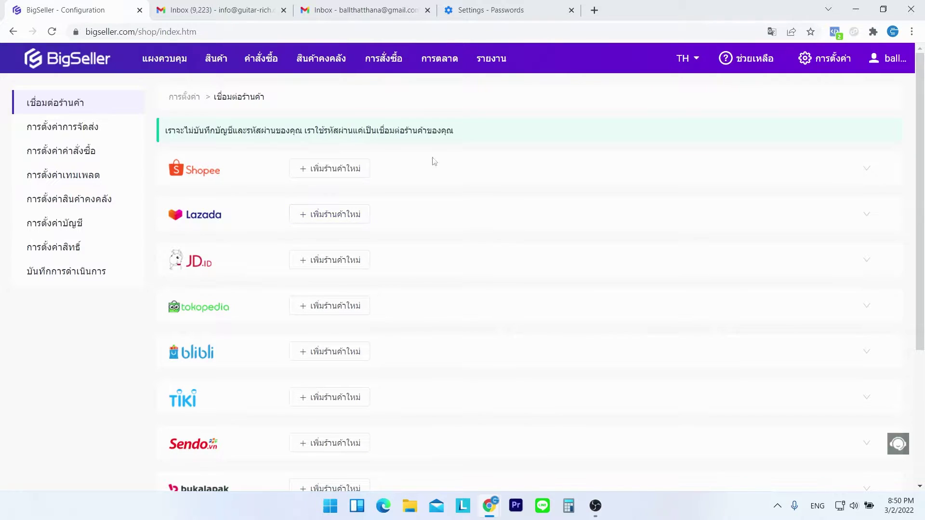
# Step: Add a new Lazada store with the nickname "Ball Test Shop" and connect it
pyautogui.click(334, 218)
pyautogui.click(480, 114)
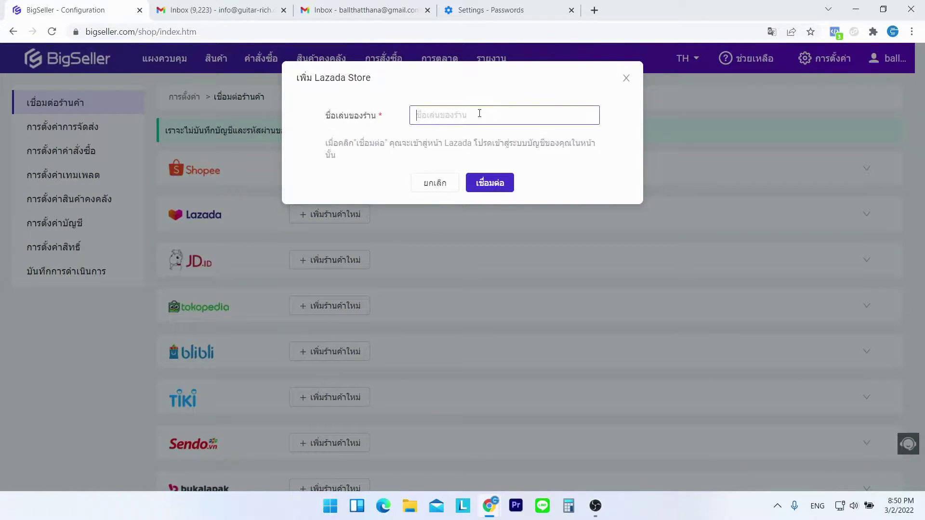
pyautogui.write('Ball Test Shop')
pyautogui.click(489, 185)
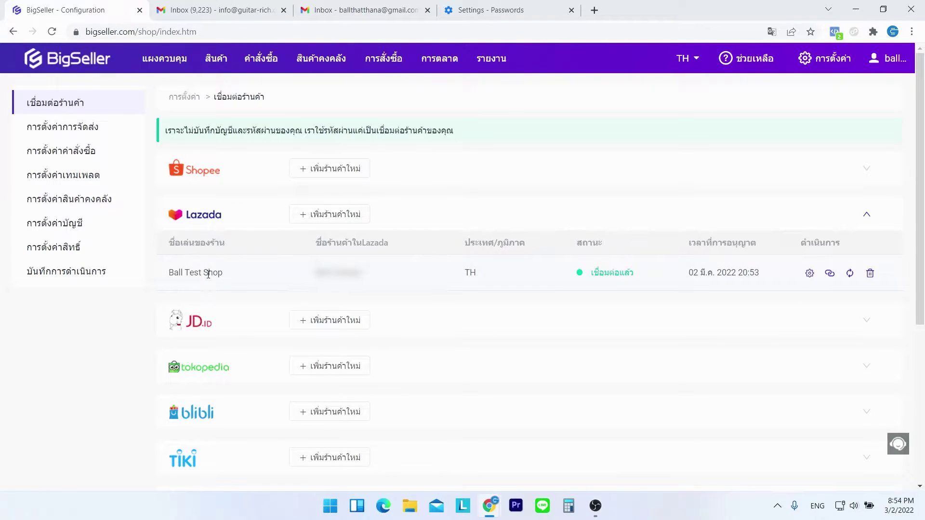
# Step: Review the connected Lazada store's nickname, its Lazada store name and its connection status
pyautogui.moveTo(168, 273); pyautogui.dragTo(247, 282)
pyautogui.moveTo(313, 273); pyautogui.dragTo(381, 273)
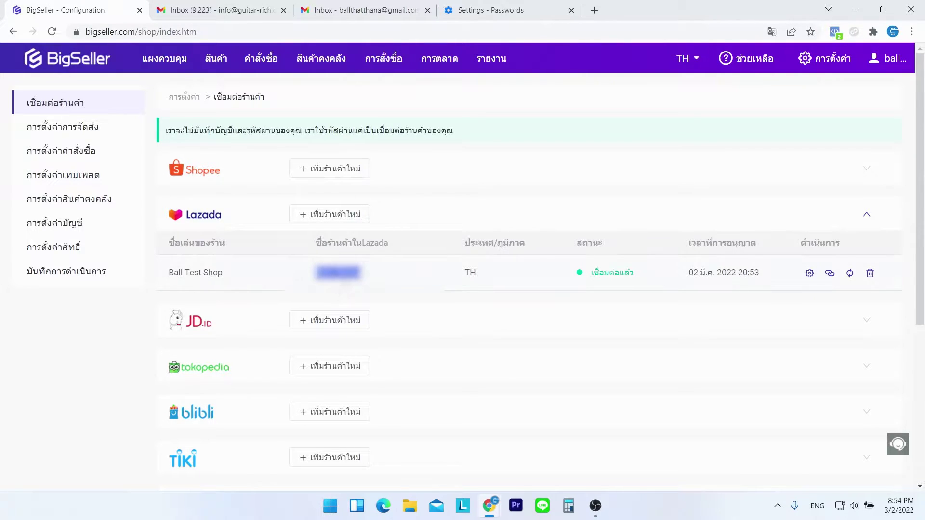
pyautogui.click(345, 288)
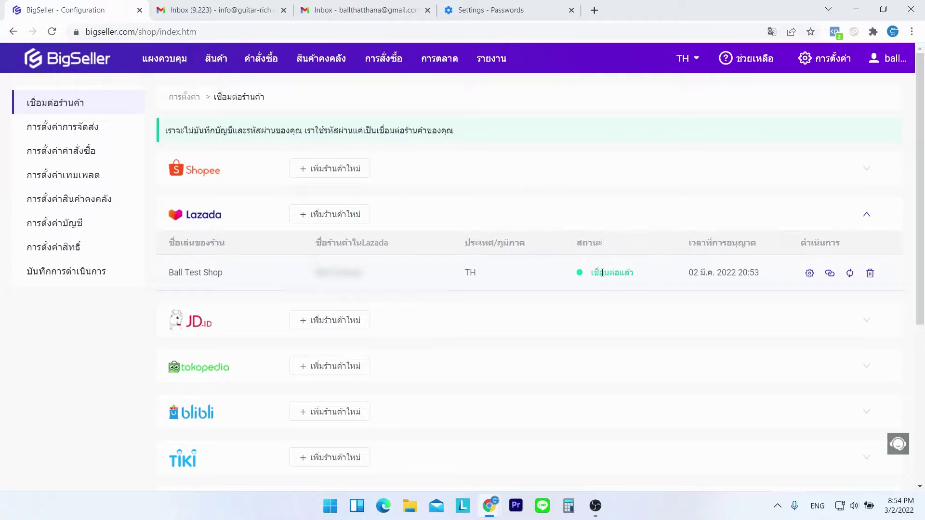
pyautogui.moveTo(589, 273); pyautogui.dragTo(646, 275)
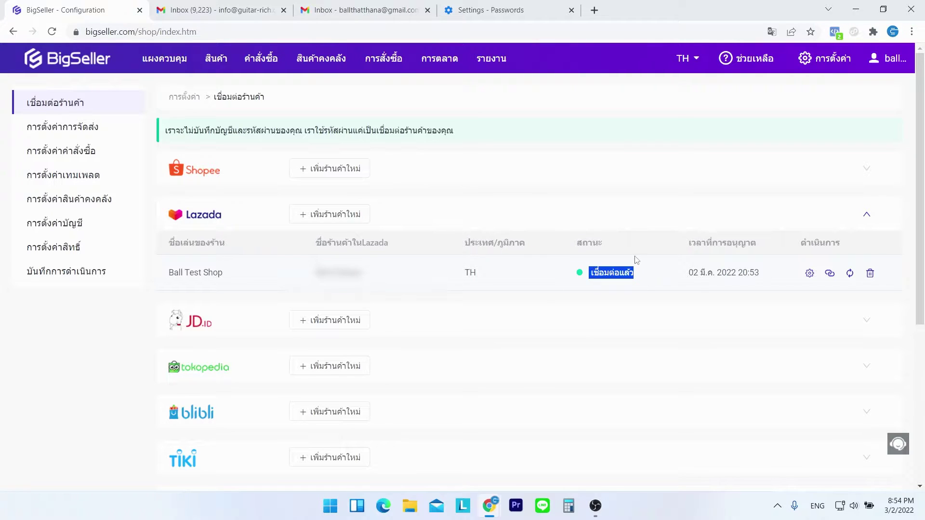
pyautogui.scroll(-5, 339, 219)
pyautogui.scroll(5, 361, 147)
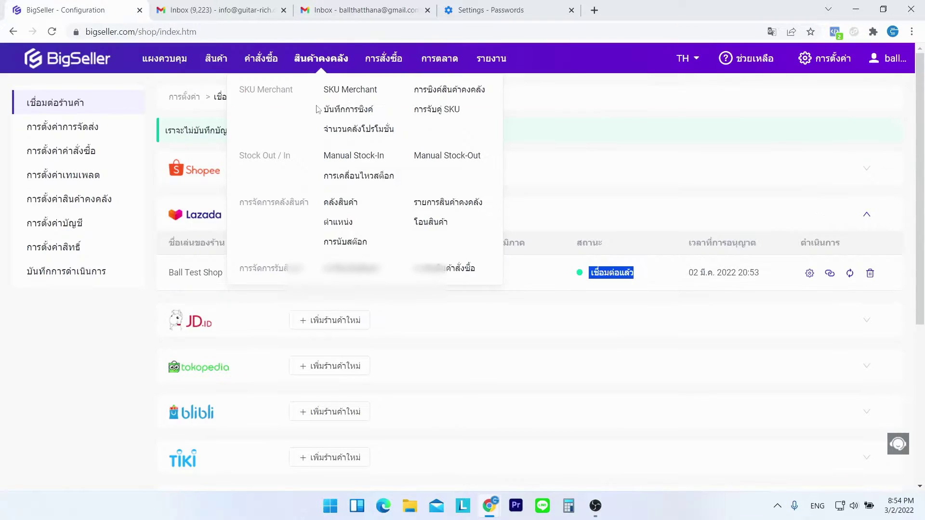
# Step: Open the dashboard and examine the daily sales and orders chart for all marketplaces
pyautogui.click(170, 67)
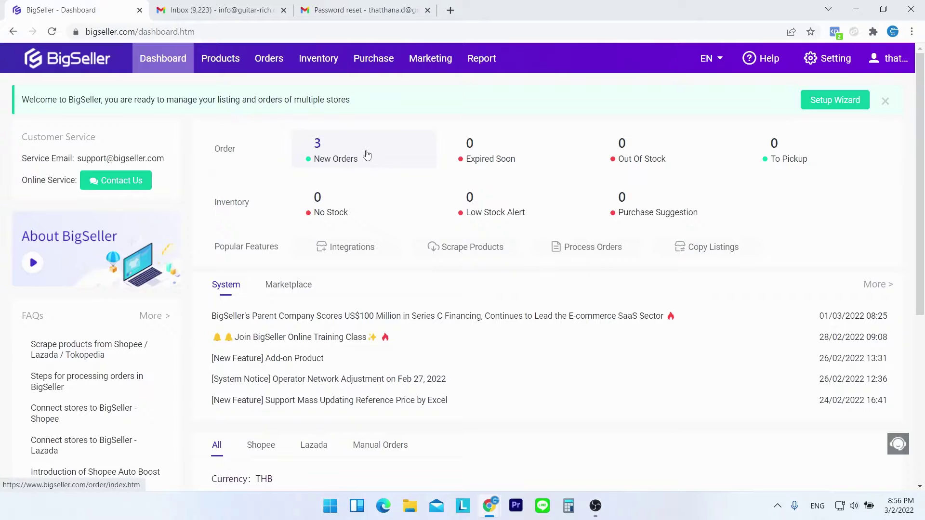
pyautogui.scroll(-6, 366, 154)
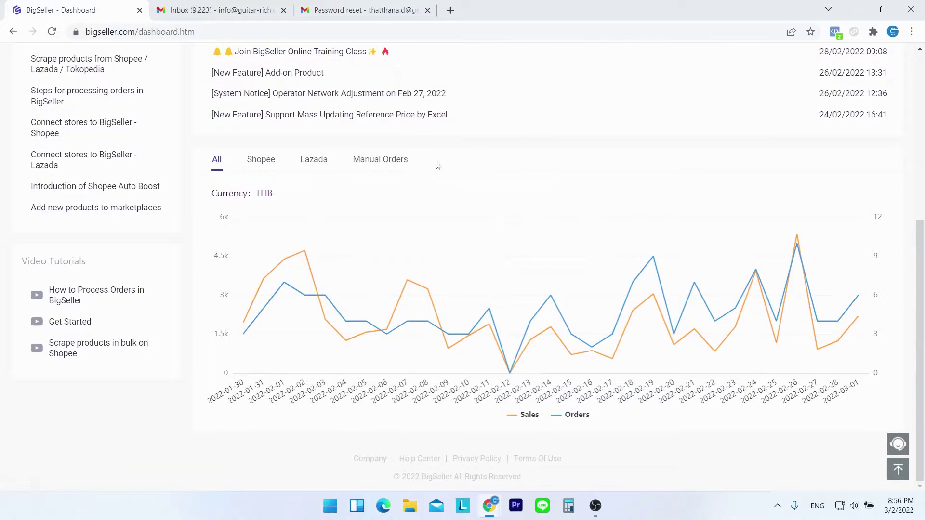
pyautogui.moveTo(354, 221)
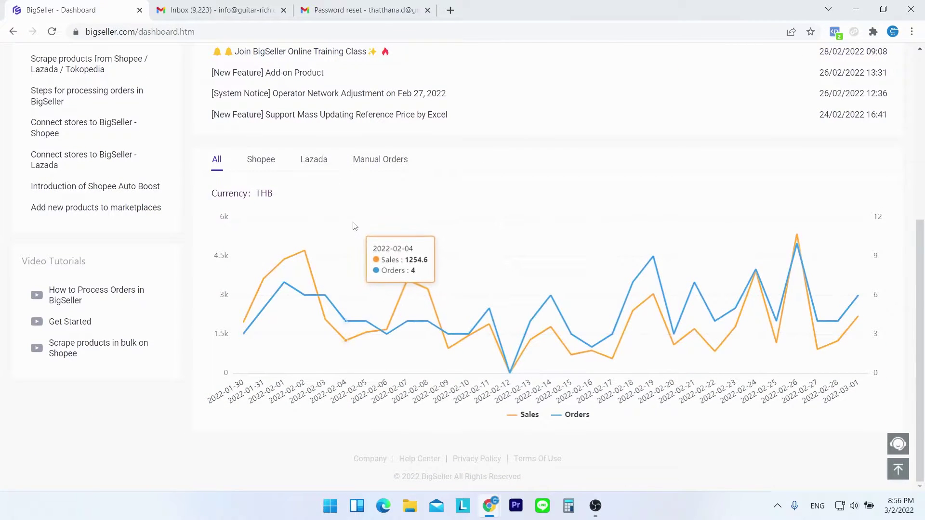
pyautogui.moveTo(725, 232)
pyautogui.moveTo(867, 297)
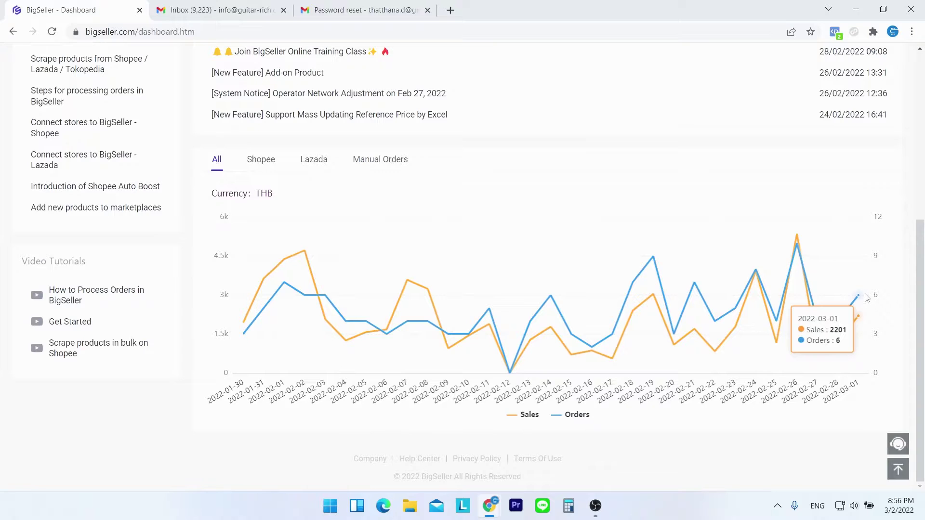
pyautogui.moveTo(821, 327)
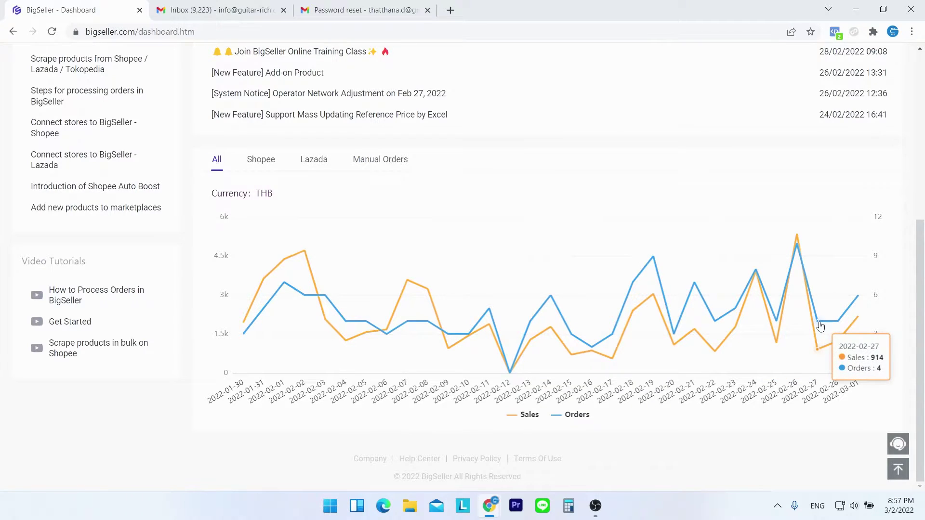
pyautogui.moveTo(798, 238)
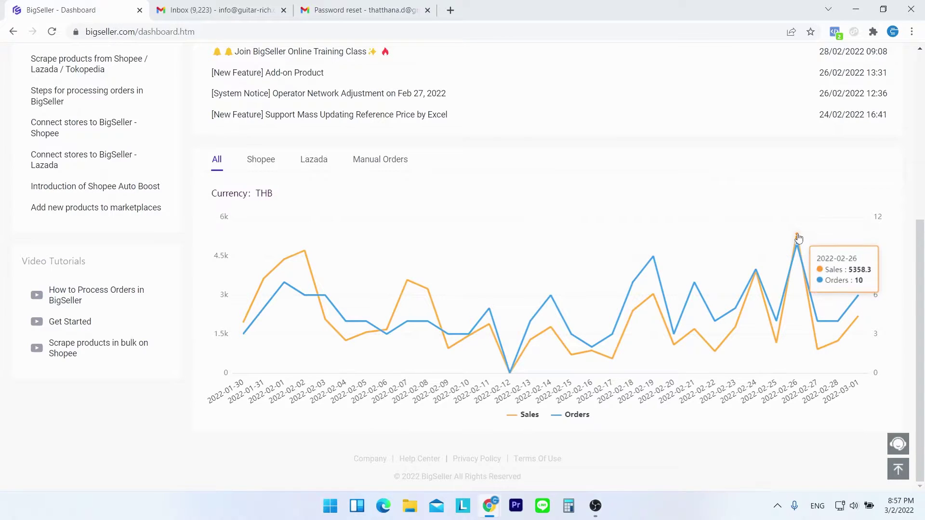
# Step: Examine the sales and orders chart separately for Shopee, Lazada and Manual Orders
pyautogui.click(252, 165)
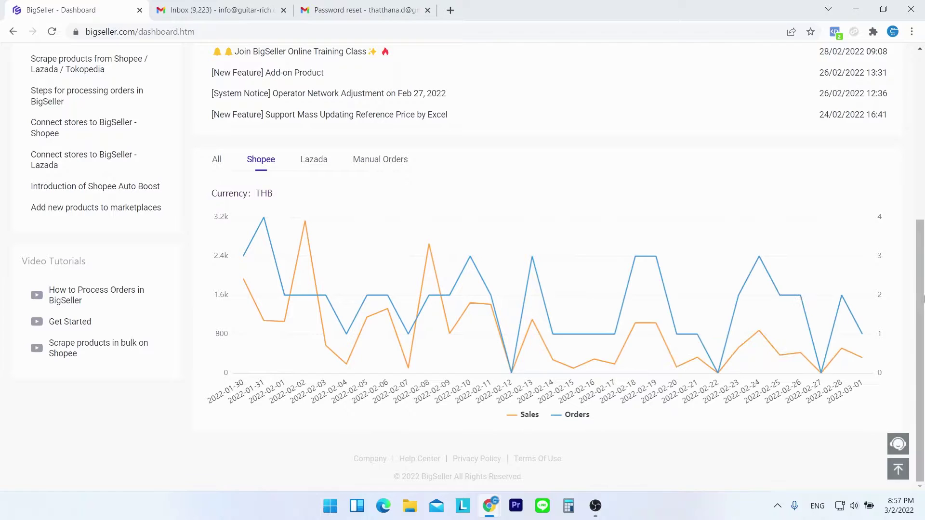
pyautogui.moveTo(859, 325)
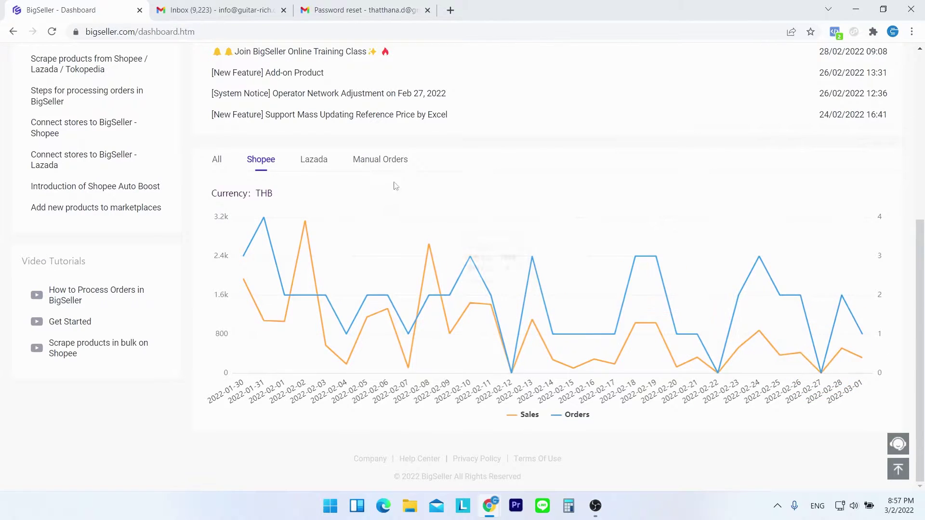
pyautogui.click(316, 163)
pyautogui.moveTo(844, 289)
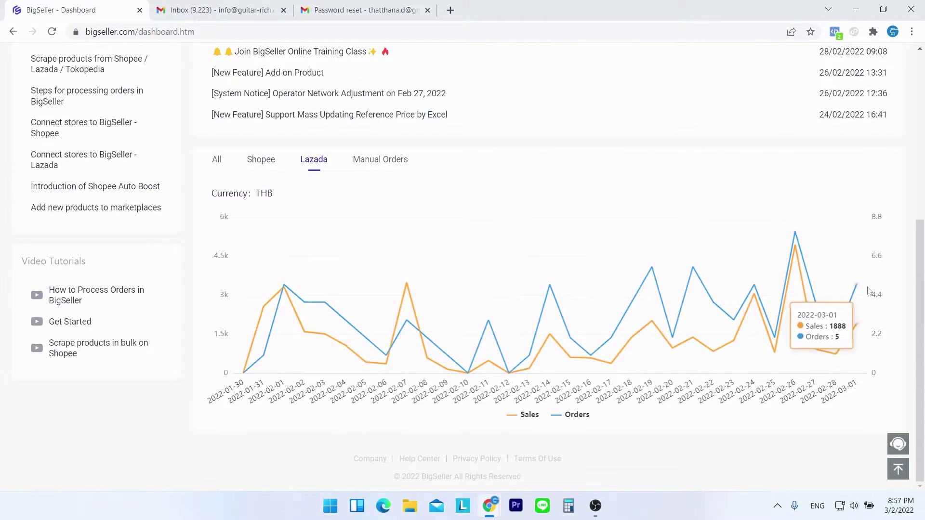
pyautogui.click(396, 162)
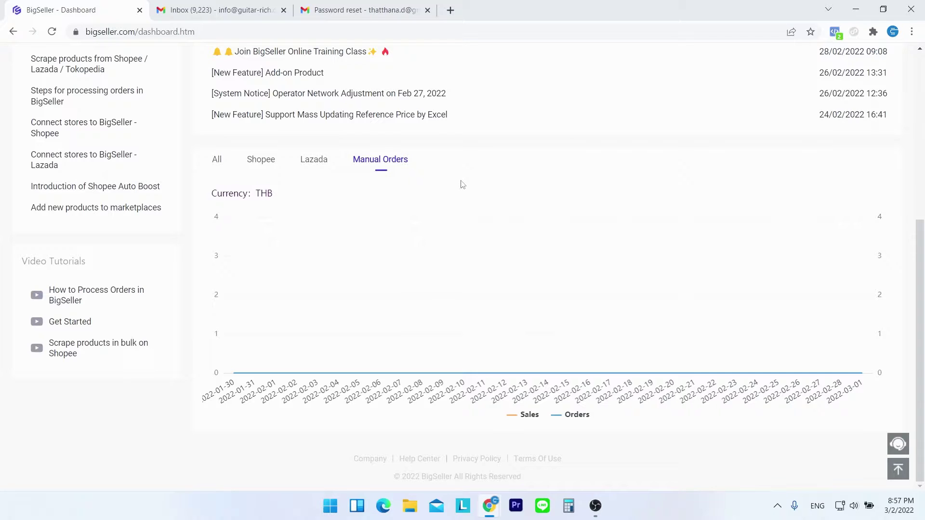
pyautogui.scroll(5, 461, 207)
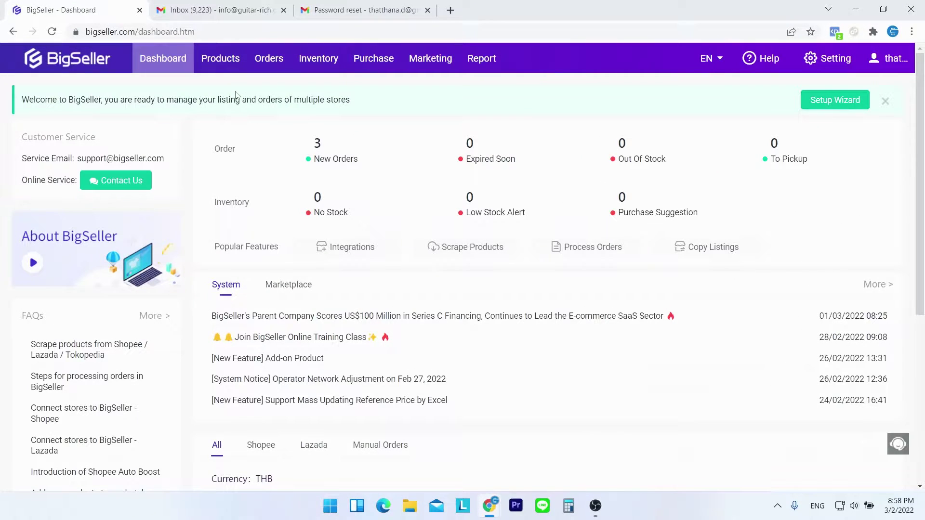
# Step: Open Copy Listings for Shopee, show both new and used listings, and select every product on the page
pyautogui.moveTo(230, 67)
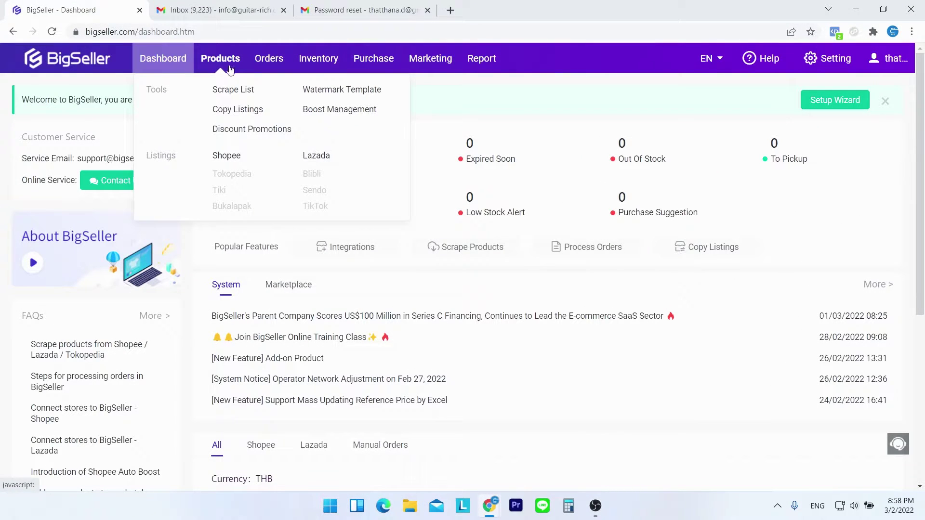
pyautogui.click(244, 113)
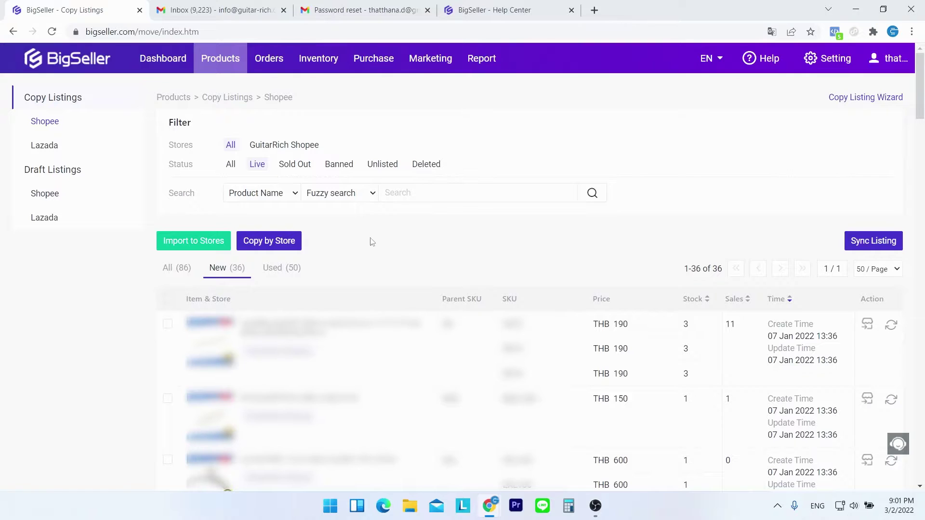
pyautogui.click(180, 265)
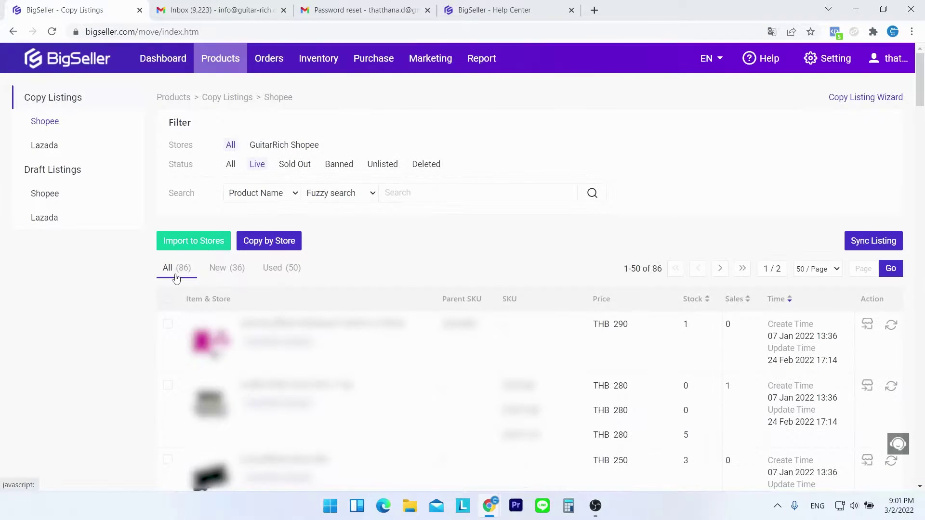
pyautogui.click(169, 299)
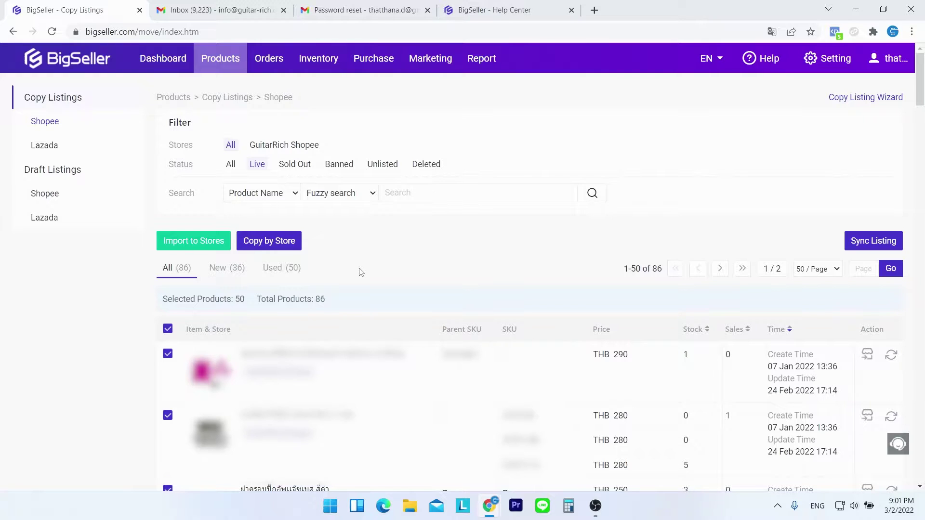
# Step: Try out Copy by Store with live products from GuitarRich Shopee to the Lazada marketplace, and cancel the copy
pyautogui.click(260, 243)
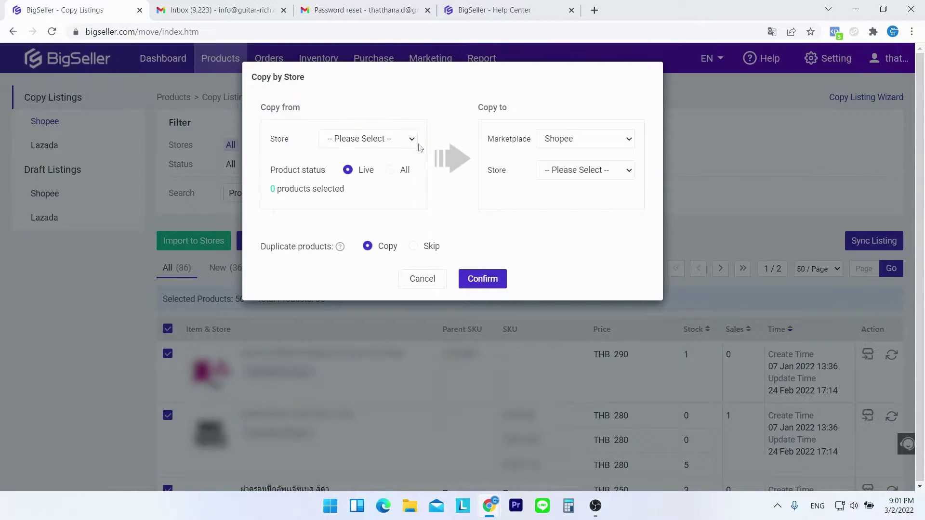
pyautogui.click(352, 141)
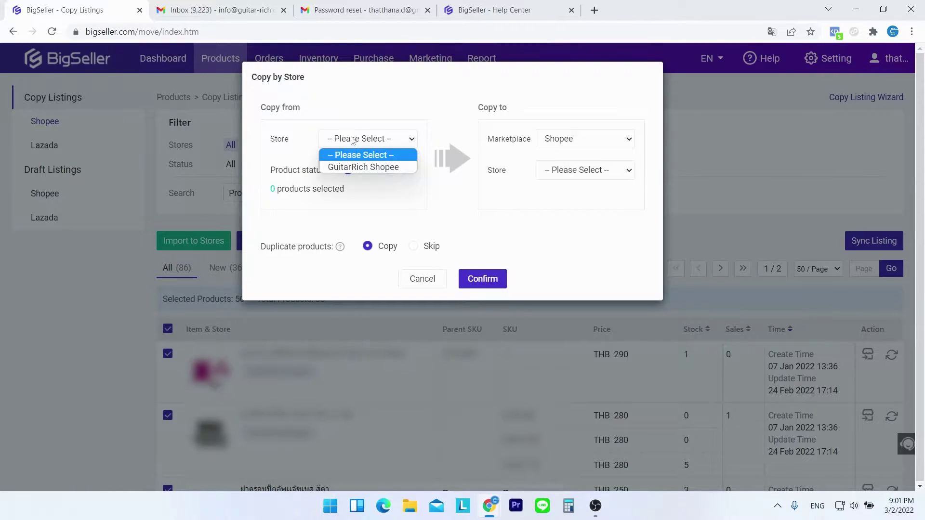
pyautogui.click(356, 167)
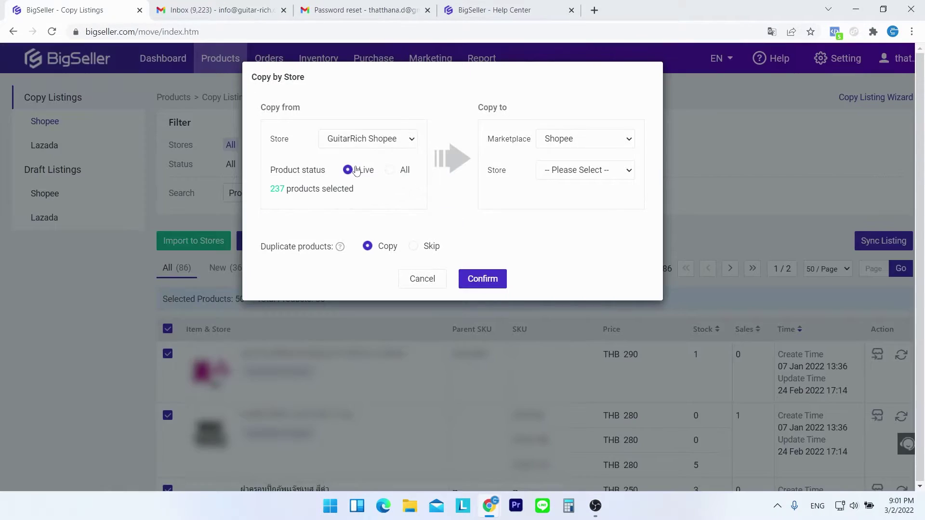
pyautogui.click(573, 140)
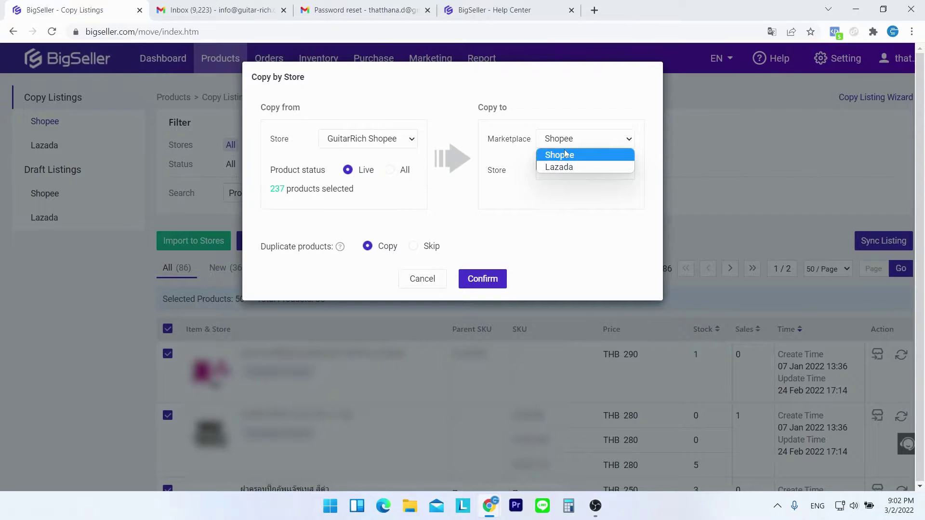
pyautogui.click(554, 167)
pyautogui.click(577, 170)
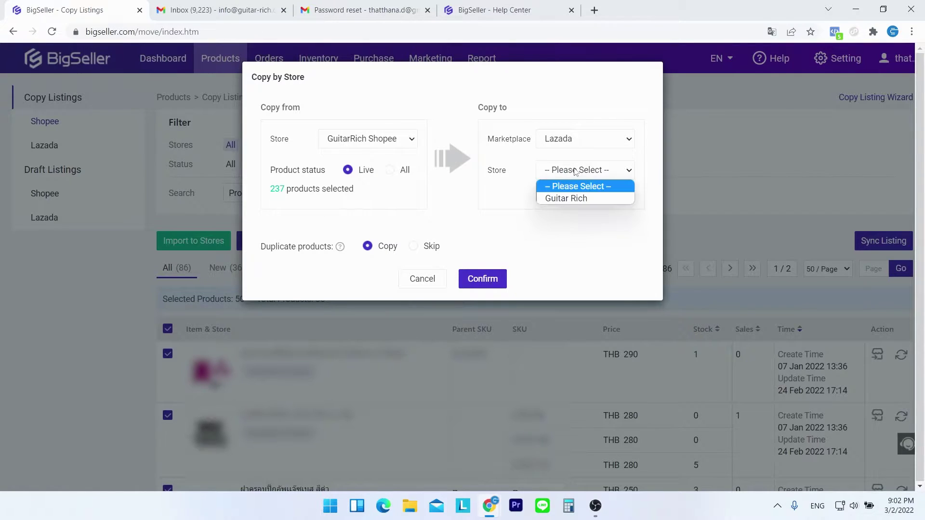
pyautogui.click(578, 172)
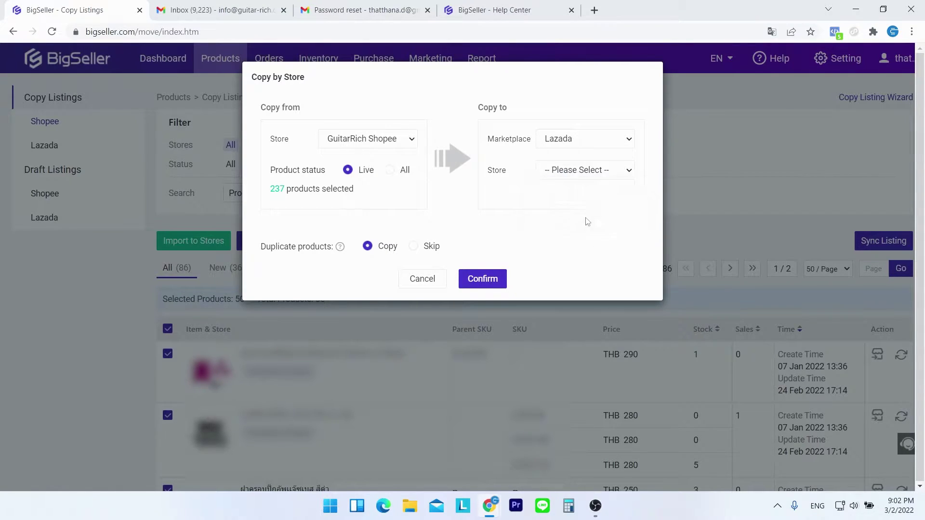
pyautogui.click(580, 172)
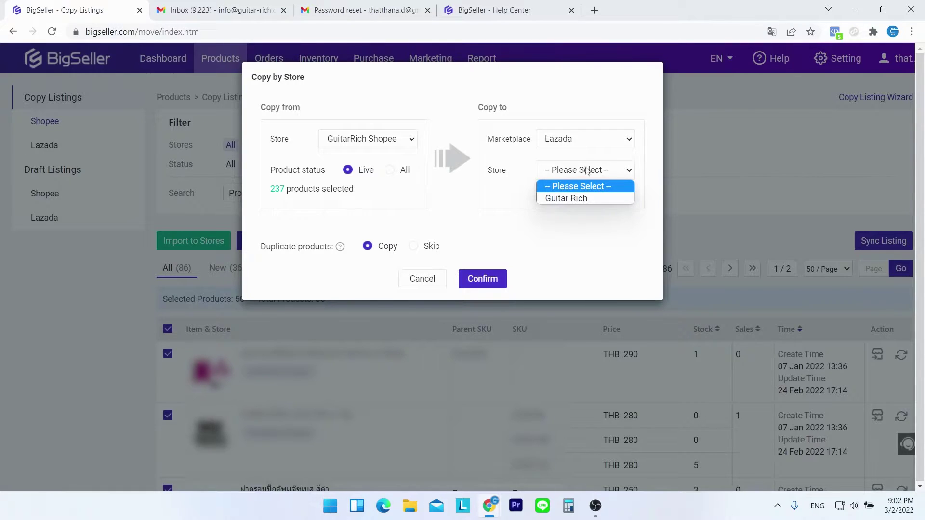
pyautogui.click(484, 243)
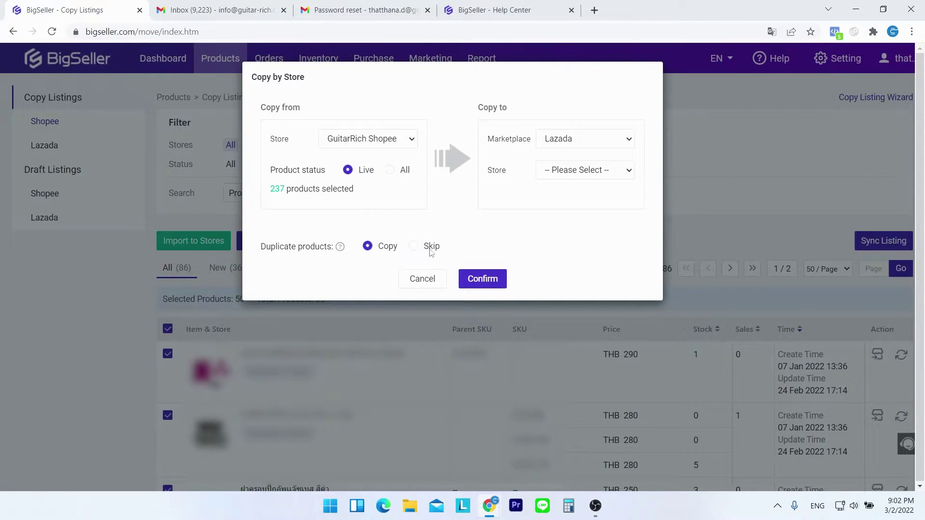
pyautogui.click(430, 249)
pyautogui.click(415, 282)
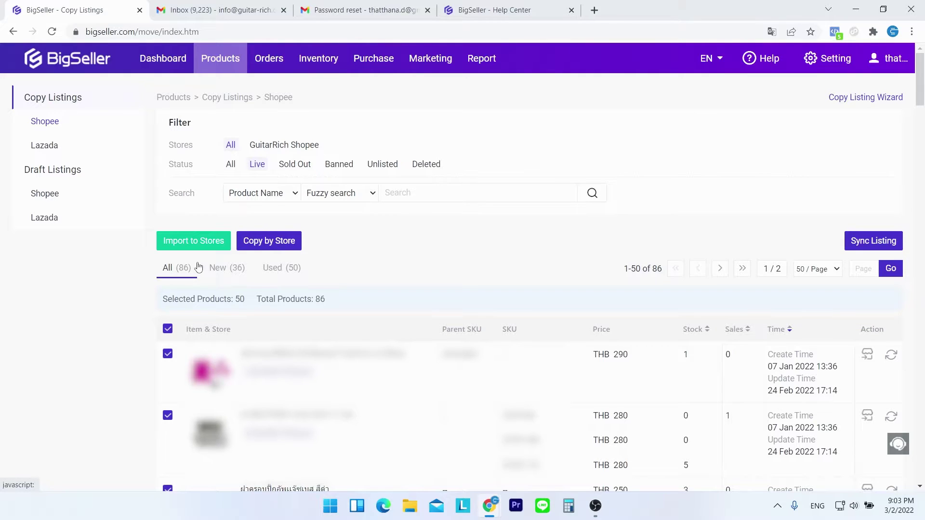
# Step: Import the selected products into the draft listings of the GuitarRich Shopee and Guitar Rich Lazada stores
pyautogui.click(201, 243)
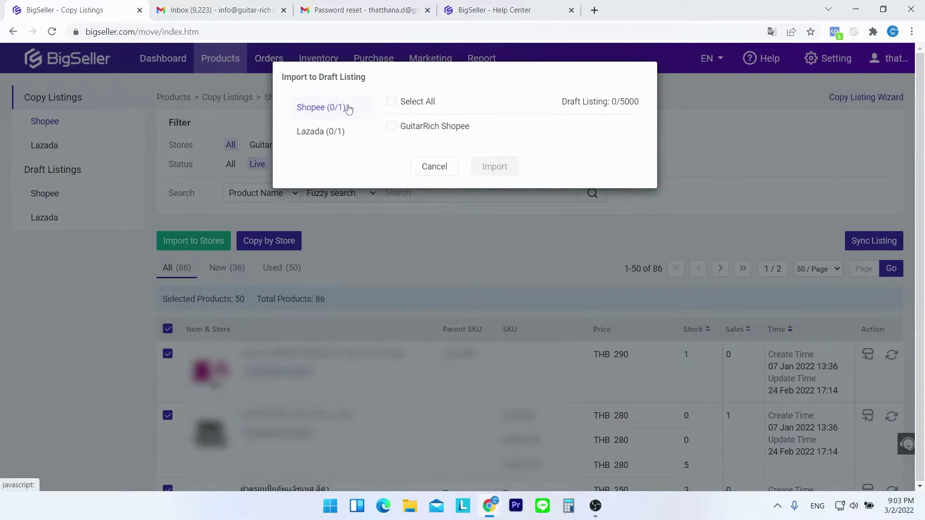
pyautogui.click(392, 103)
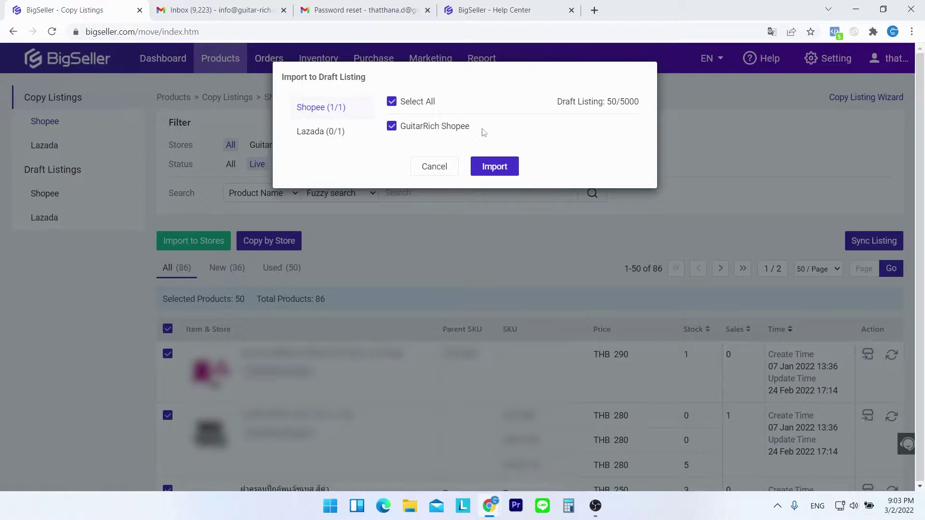
pyautogui.click(320, 131)
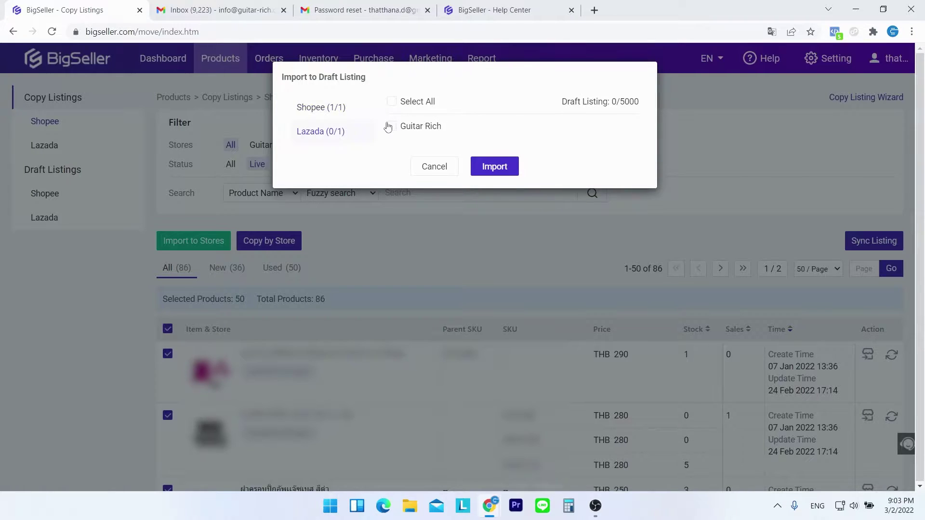
pyautogui.click(393, 102)
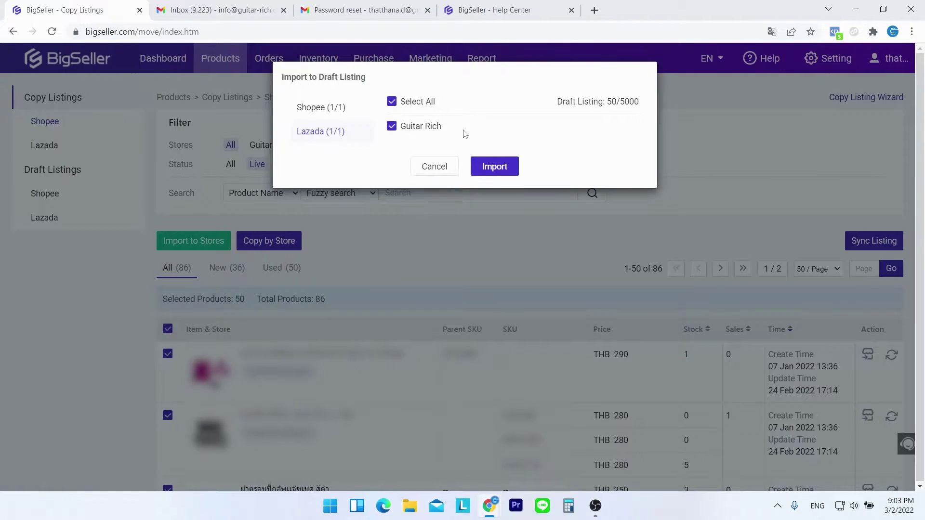
pyautogui.click(491, 170)
pyautogui.scroll(-5, 264, 230)
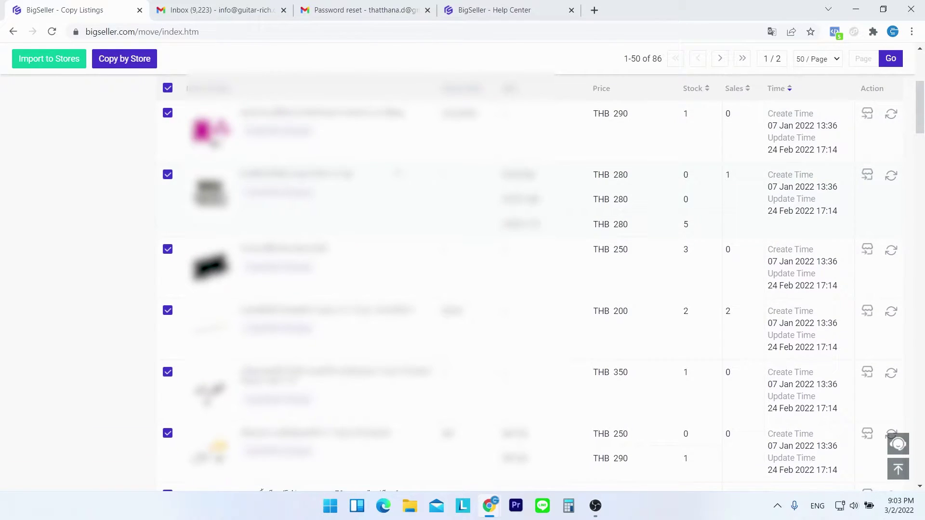
pyautogui.scroll(5, 428, 212)
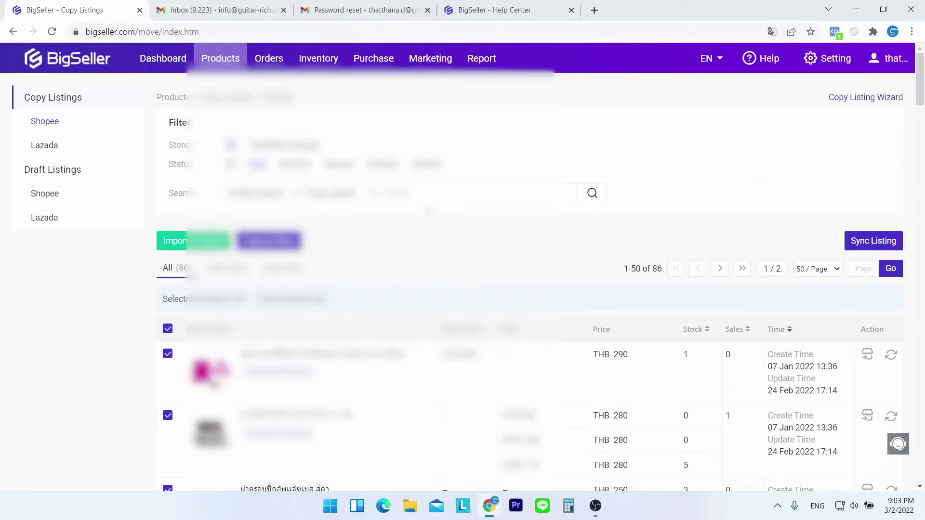
# Step: Review the Lazada copy listings, return to the Shopee ones, and filter by GuitarRich Shopee and by all stores
pyautogui.click(45, 145)
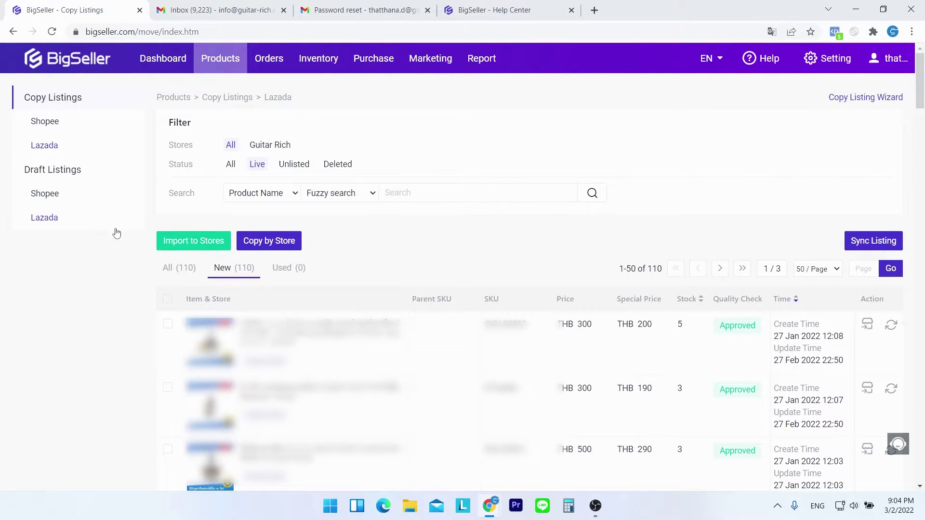
pyautogui.click(48, 123)
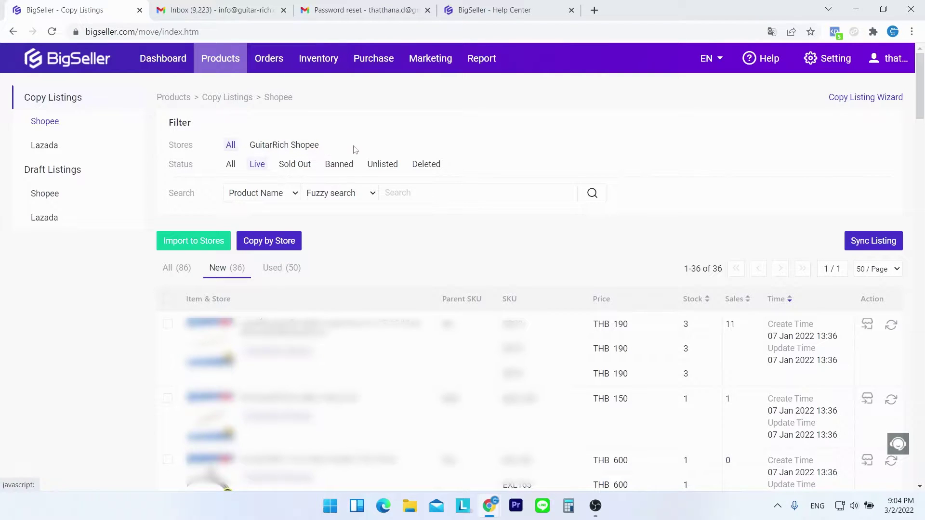
pyautogui.click(278, 146)
pyautogui.click(231, 146)
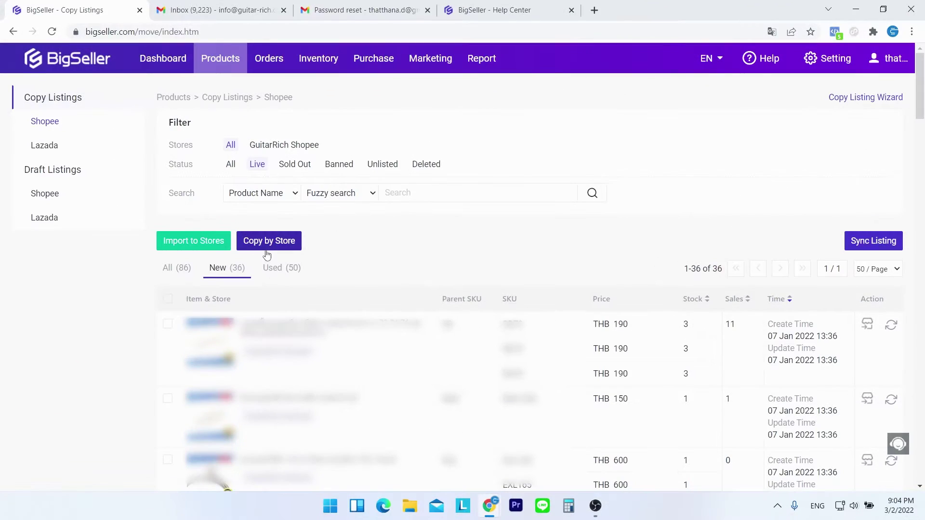
# Step: Switch the interface language to Thai and open Boost Management (โปรโมทสินค้า)
pyautogui.moveTo(228, 63)
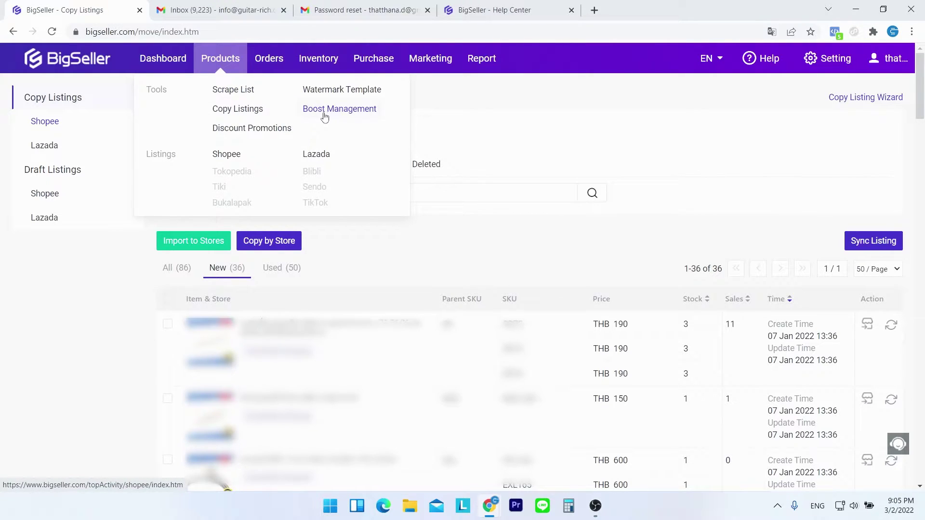
pyautogui.moveTo(725, 65)
pyautogui.click(687, 158)
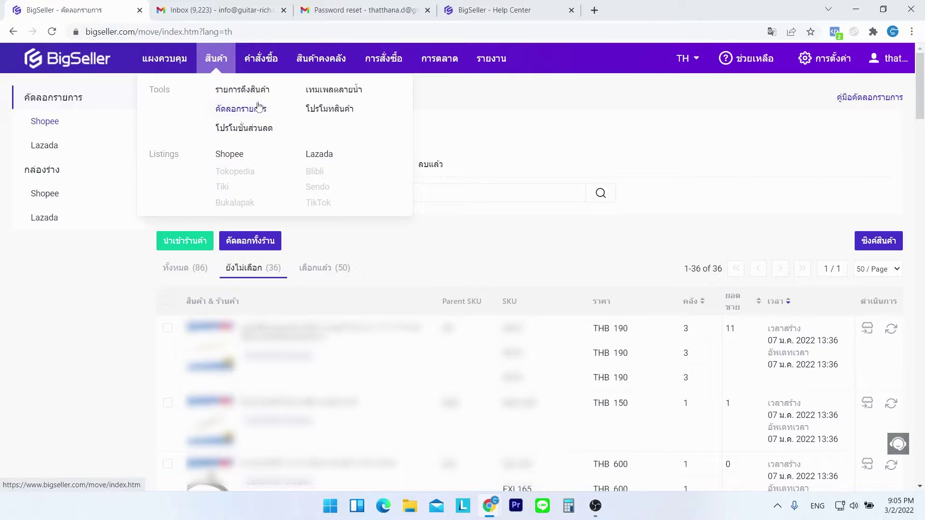
pyautogui.click(336, 114)
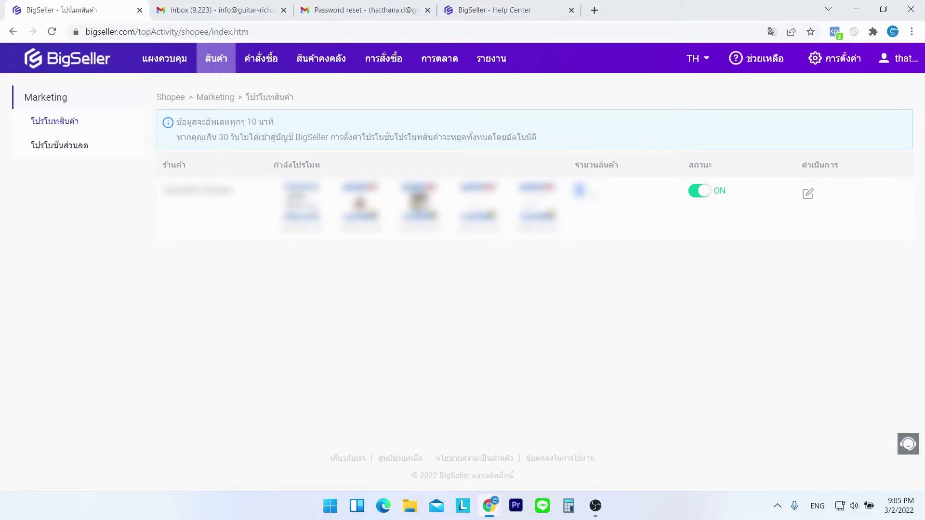
pyautogui.moveTo(420, 200)
# Step: Edit the GuitarRich Shopee automatic boost list, review its products, and remove the first boosted product
pyautogui.click(809, 194)
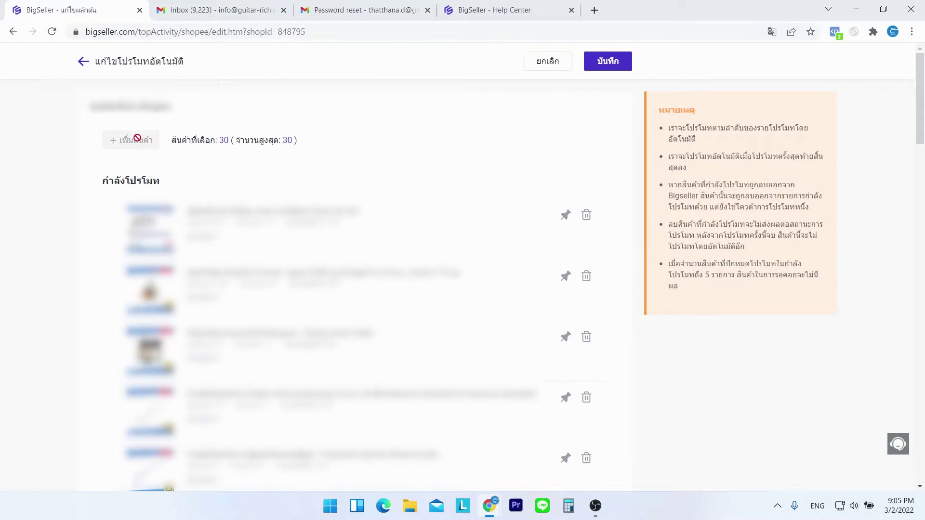
pyautogui.scroll(-4, 138, 128)
pyautogui.scroll(-5, 566, 327)
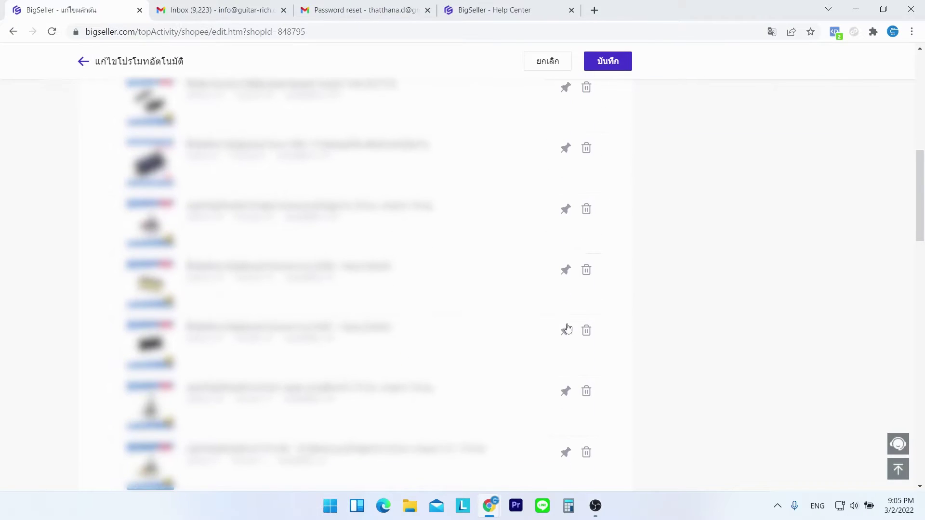
pyautogui.scroll(9, 551, 215)
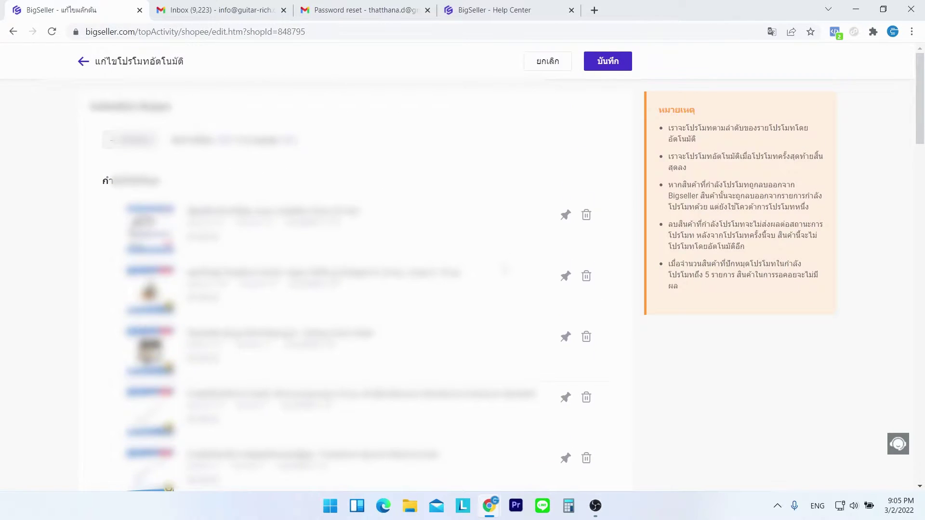
pyautogui.click(586, 215)
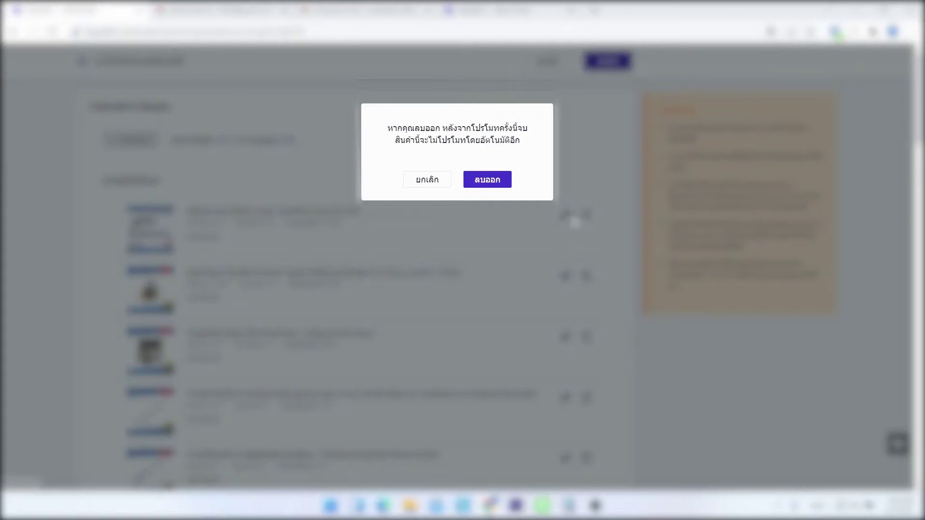
pyautogui.click(489, 183)
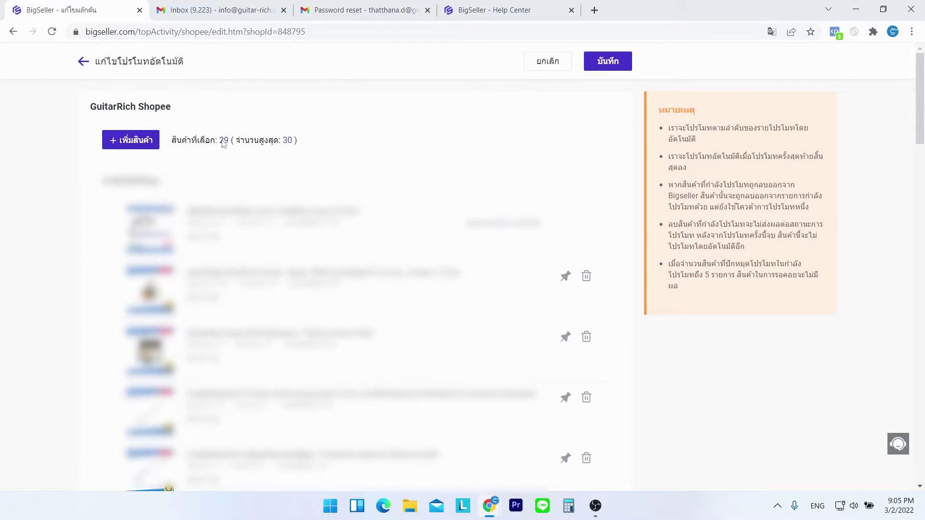
# Step: Add one replacement product to the GuitarRich Shopee boost list and save the list
pyautogui.click(129, 140)
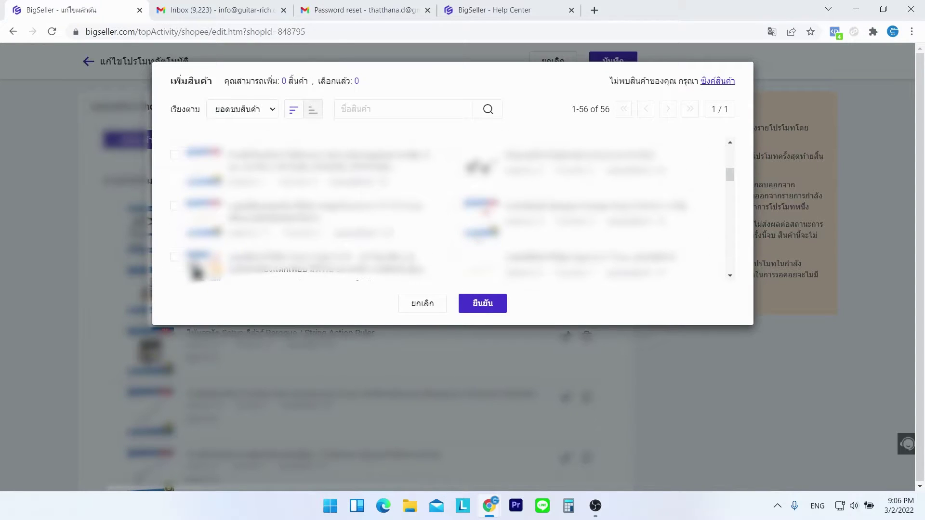
pyautogui.click(454, 206)
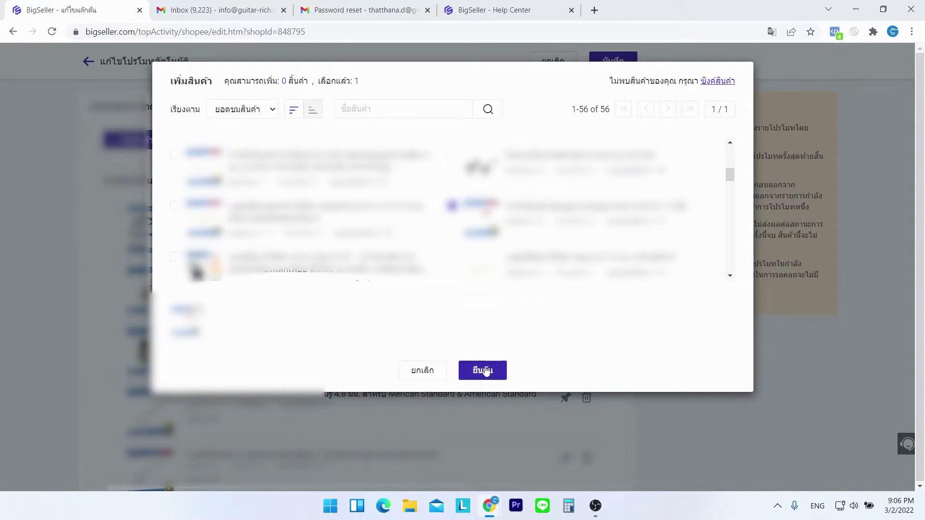
pyautogui.click(483, 372)
pyautogui.click(607, 67)
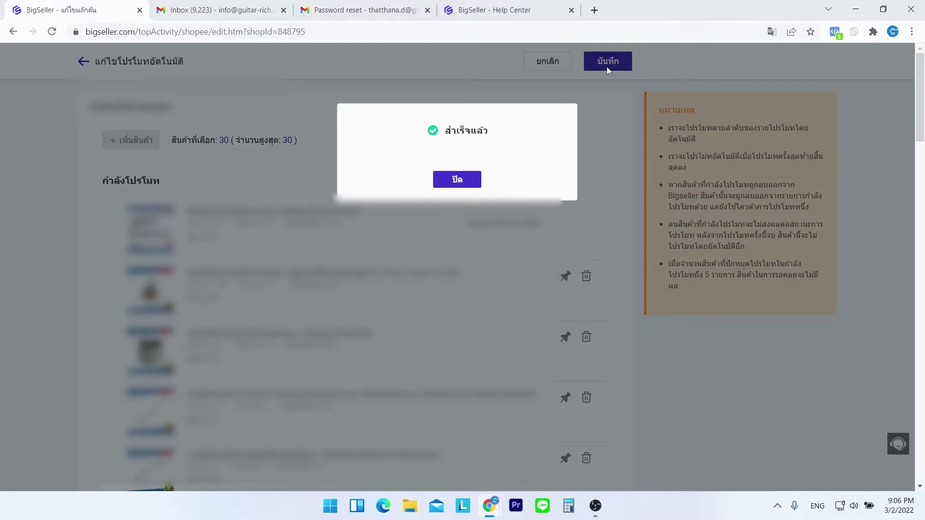
pyautogui.click(436, 186)
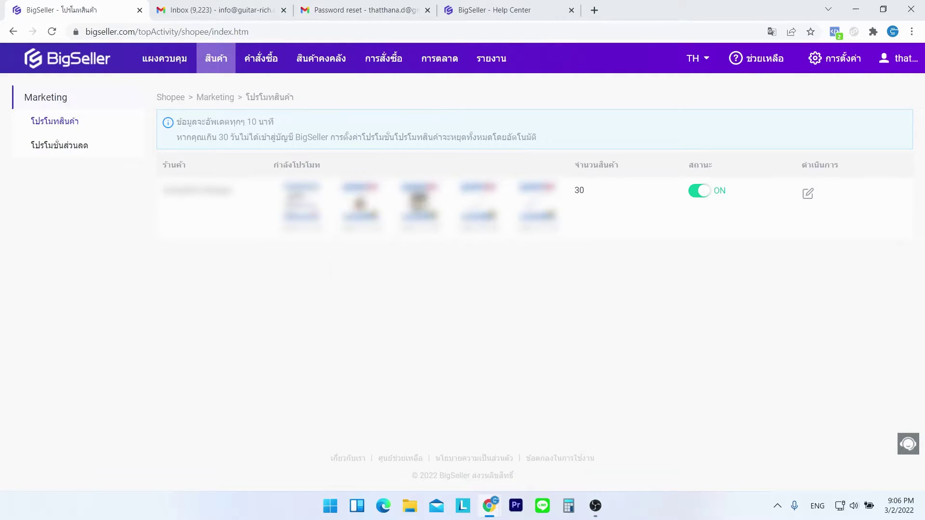
# Step: Try switching automatic boosting for the Shopee store off and back on
pyautogui.click(704, 195)
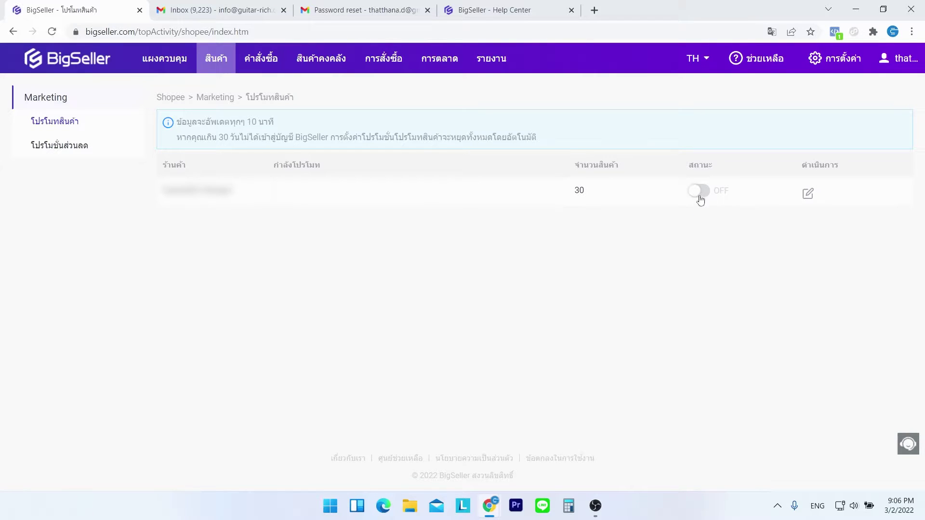
pyautogui.click(700, 197)
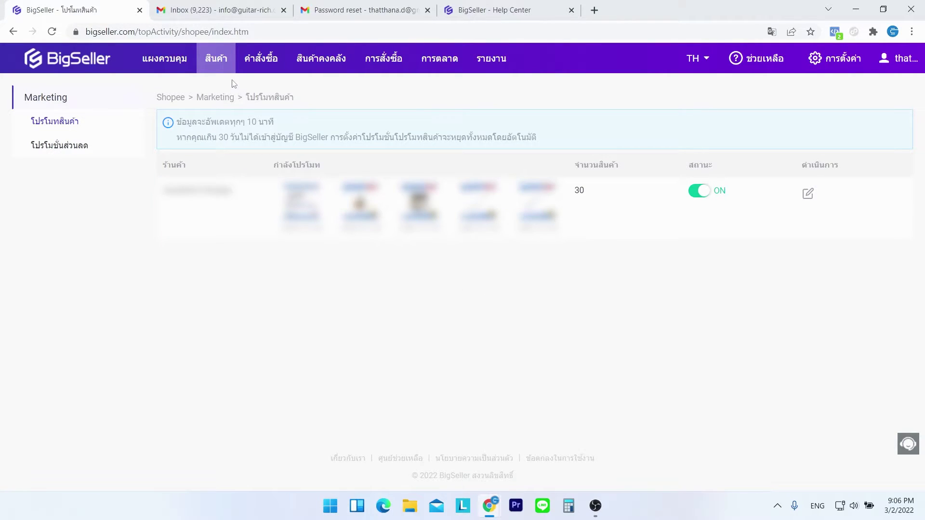
# Step: Open the watermark templates and start a new template named ABC
pyautogui.moveTo(217, 71)
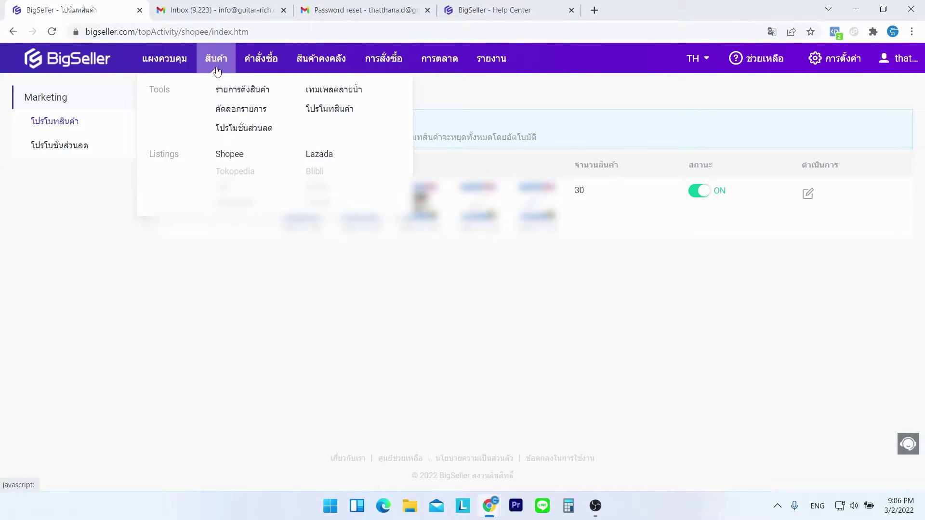
pyautogui.click(352, 91)
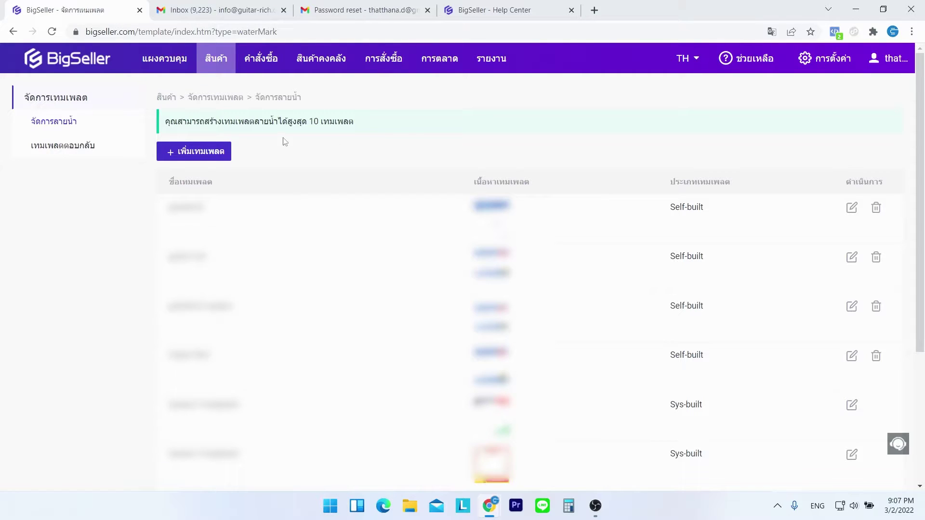
pyautogui.moveTo(216, 60)
pyautogui.click(206, 157)
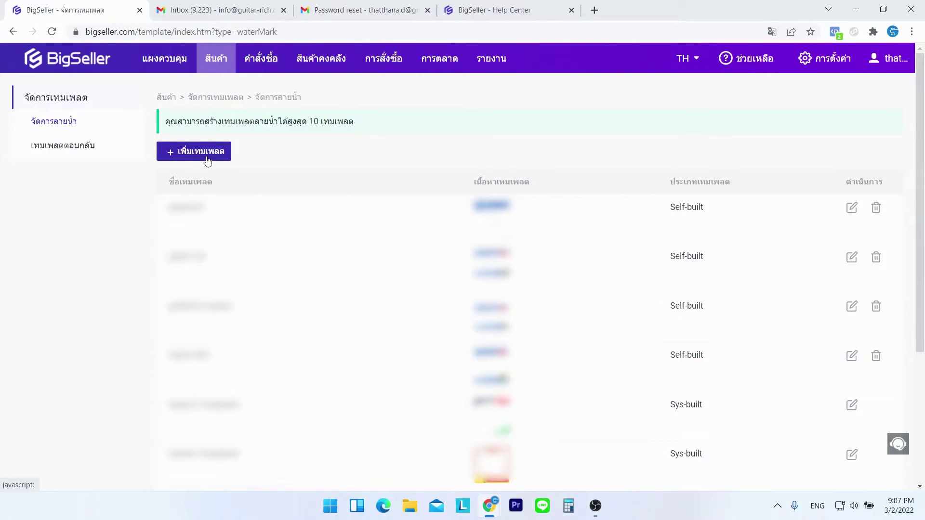
pyautogui.click(245, 107)
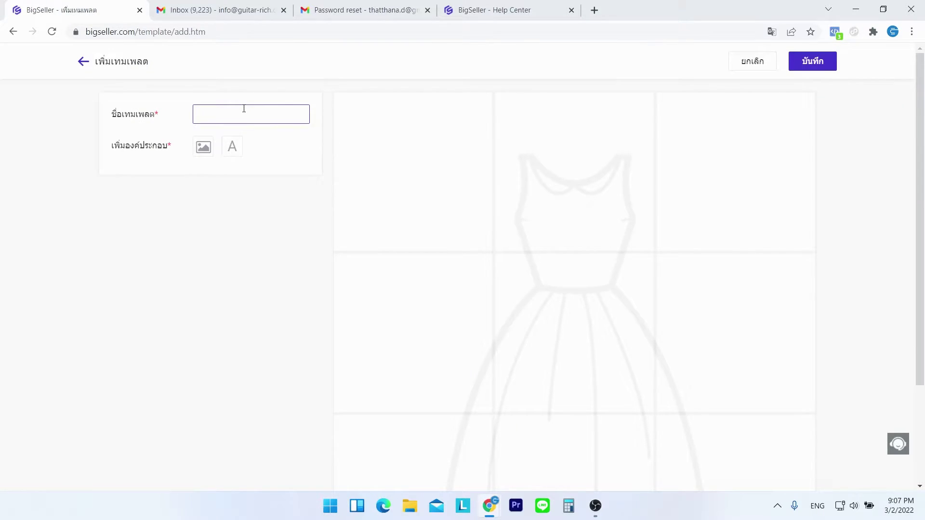
pyautogui.write('ABC')
pyautogui.scroll(-3, 553, 192)
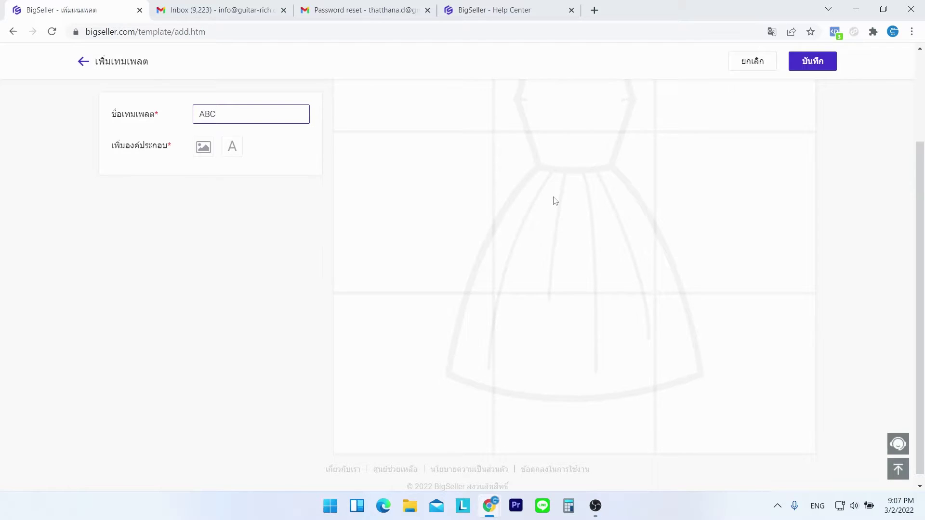
# Step: Look at the image upload option without choosing a file, and add a text watermark reading "โปรเด็ด 12.12"
pyautogui.click(202, 149)
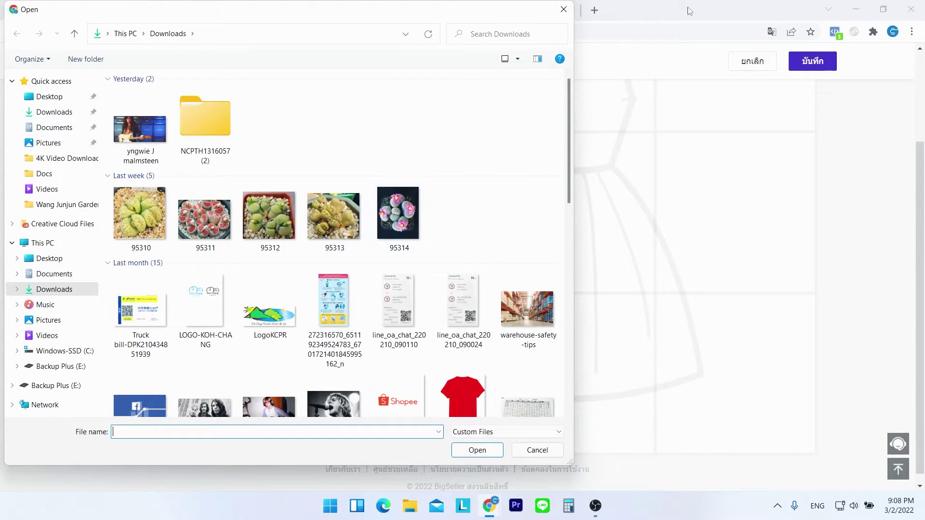
pyautogui.click(565, 11)
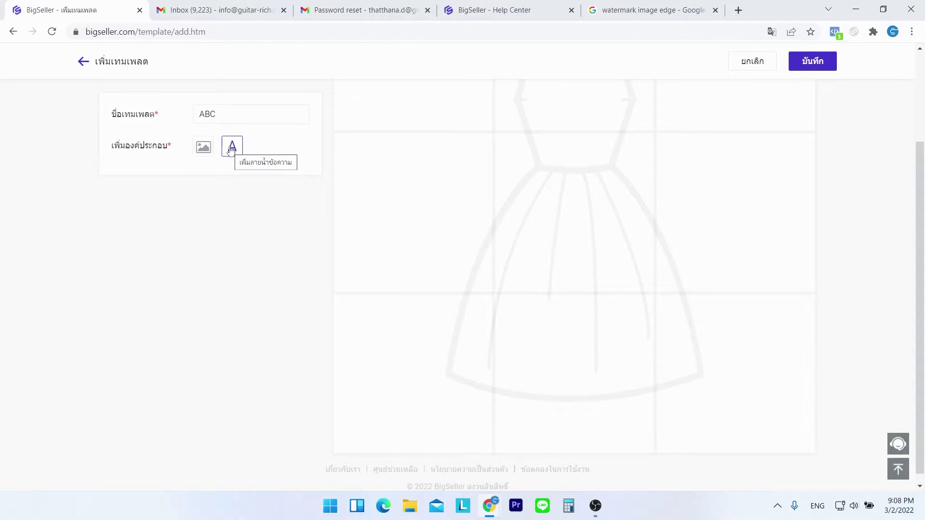
pyautogui.click(231, 147)
pyautogui.click(257, 205)
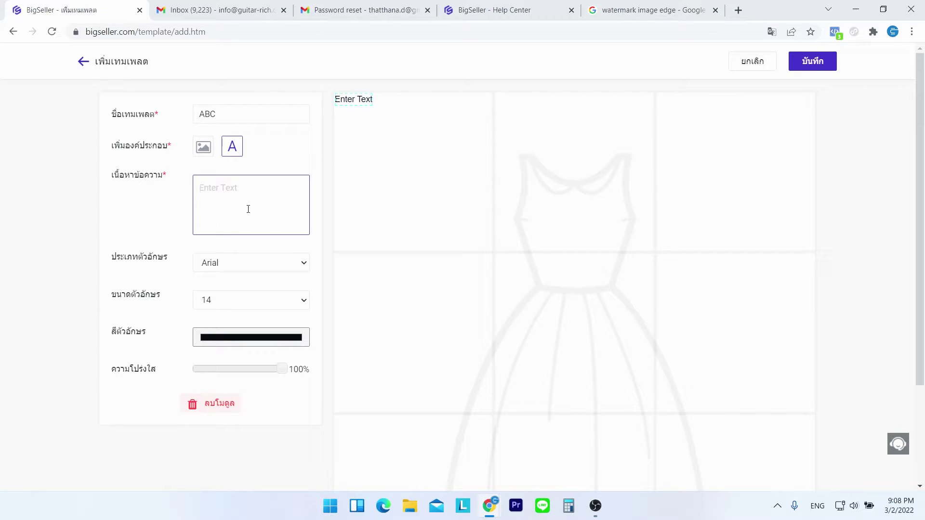
pyautogui.press('`')
pyautogui.write('โปรเด็ด 12.12')
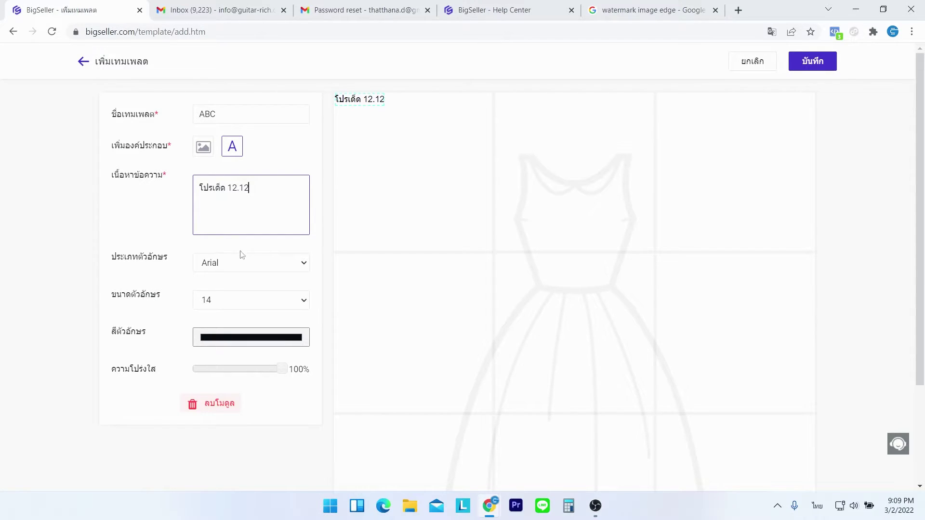
# Step: Move the text watermark inward within the canvas's upper-left grid cell and set its font size to 61
pyautogui.click(381, 105)
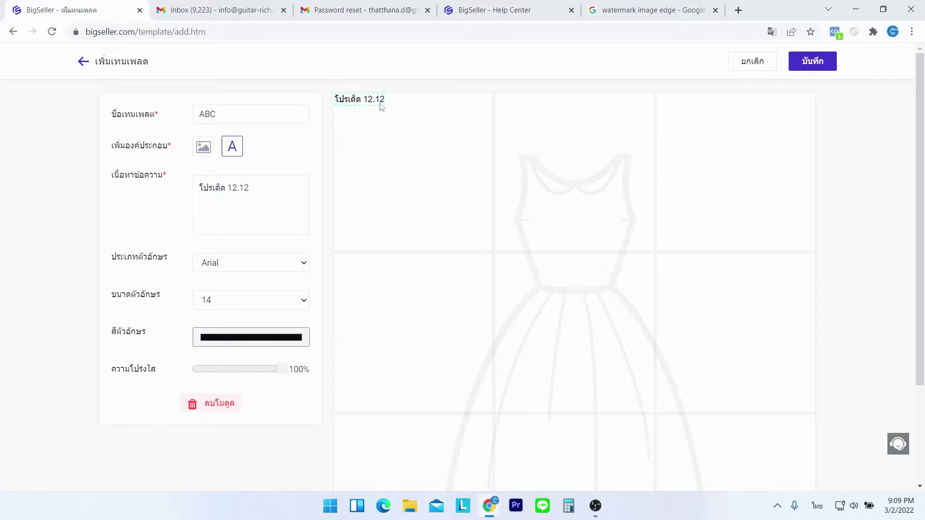
pyautogui.moveTo(383, 106); pyautogui.dragTo(416, 131)
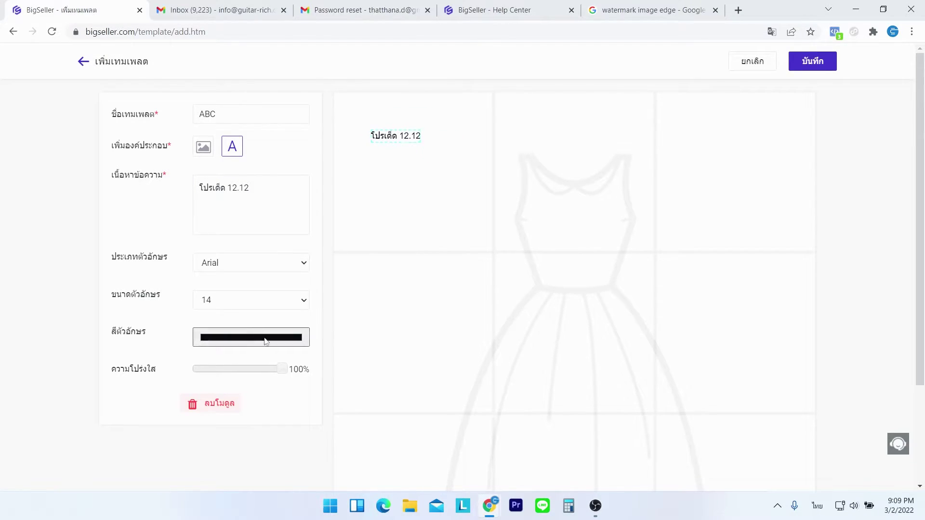
pyautogui.click(248, 301)
pyautogui.scroll(-8, 235, 244)
pyautogui.click(234, 286)
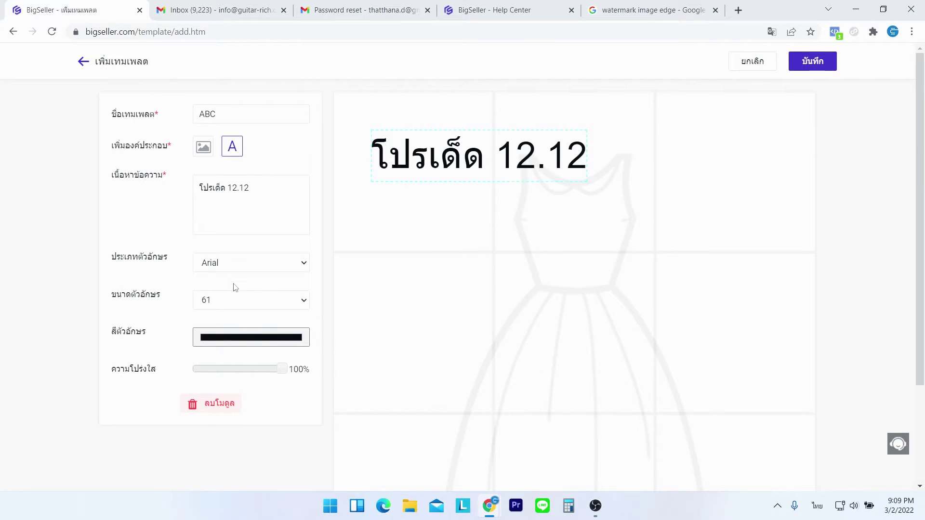
# Step: Recolor the "โปรเด็ด 12.12" watermark text red, check its opacity, and save the ABC template
pyautogui.click(294, 337)
pyautogui.moveTo(256, 238)
pyautogui.mouseDown()
pyautogui.moveTo(256, 186)
pyautogui.moveTo(283, 170)
pyautogui.moveTo(265, 171)
pyautogui.mouseUp()
pyautogui.click(280, 405)
pyautogui.moveTo(282, 369)
pyautogui.mouseDown()
pyautogui.moveTo(250, 371)
pyautogui.moveTo(300, 369)
pyautogui.mouseUp()
pyautogui.scroll(-3, 296, 307)
pyautogui.scroll(3, 295, 307)
pyautogui.click(813, 61)
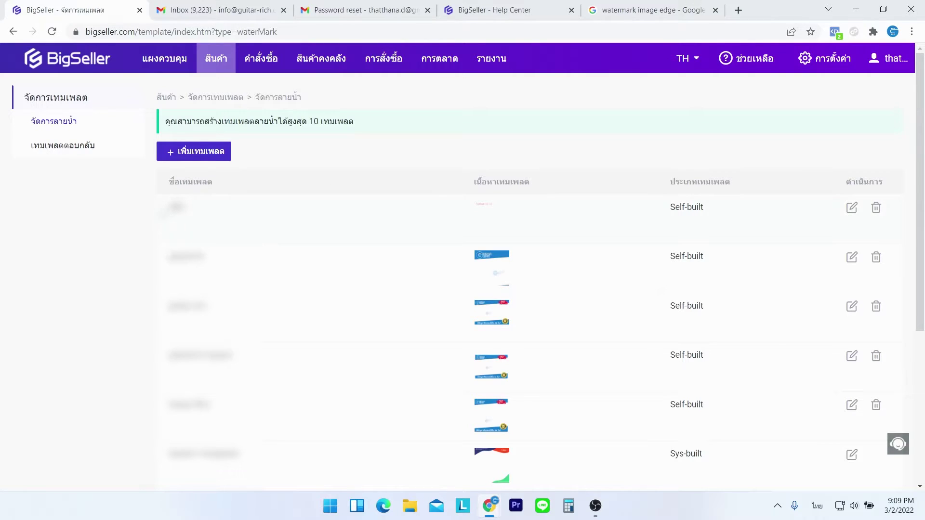
# Step: Look through the self-built and system-built watermark templates and open the one named System Template for editing
pyautogui.moveTo(444, 217); pyautogui.dragTo(754, 219)
pyautogui.scroll(-5, 503, 203)
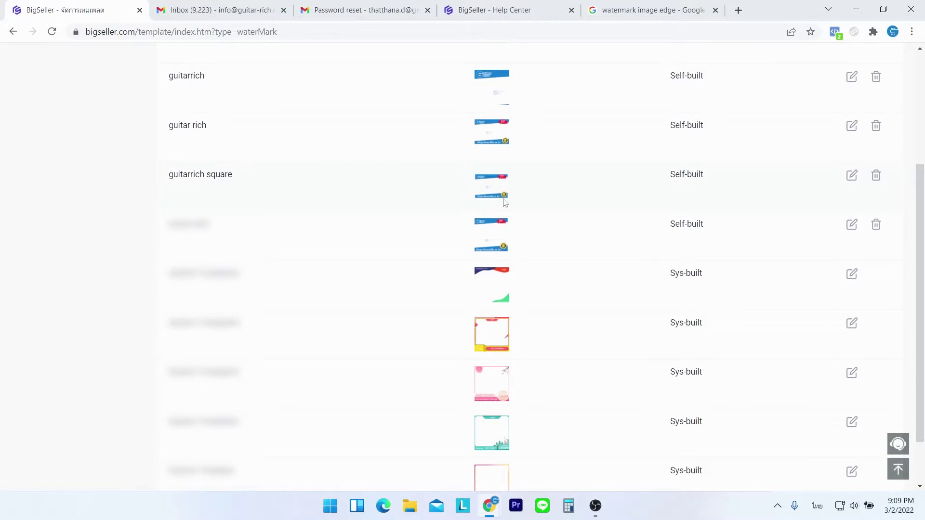
pyautogui.scroll(-1, 503, 202)
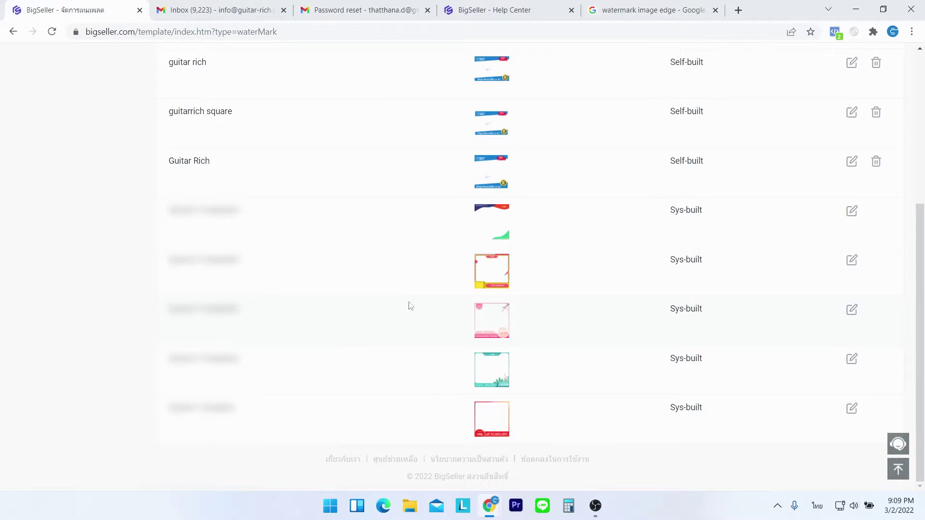
pyautogui.click(852, 408)
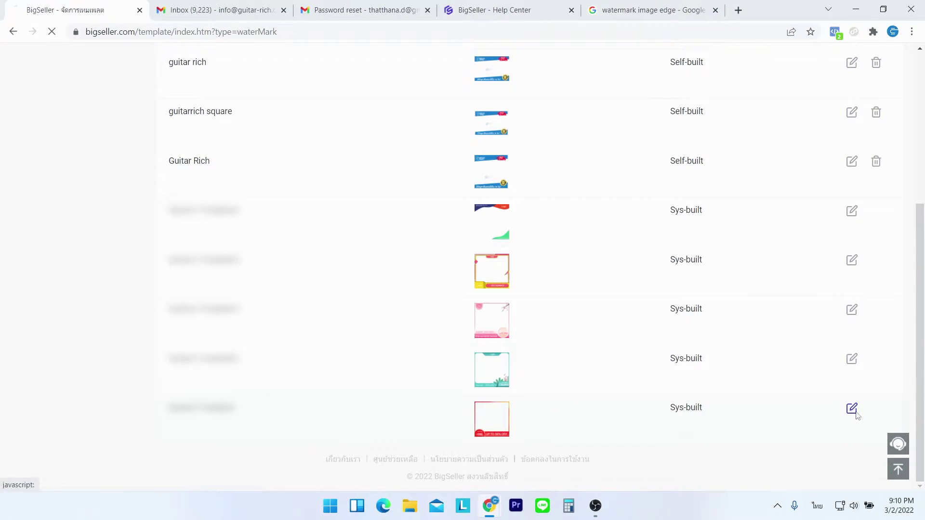
# Step: Examine the System Template's layout and the settings of its "TOP 100" and "999" text elements
pyautogui.moveTo(240, 184)
pyautogui.mouseDown()
pyautogui.moveTo(226, 183)
pyautogui.moveTo(261, 188)
pyautogui.moveTo(241, 190)
pyautogui.mouseUp()
pyautogui.scroll(-3, 453, 229)
pyautogui.scroll(3, 453, 230)
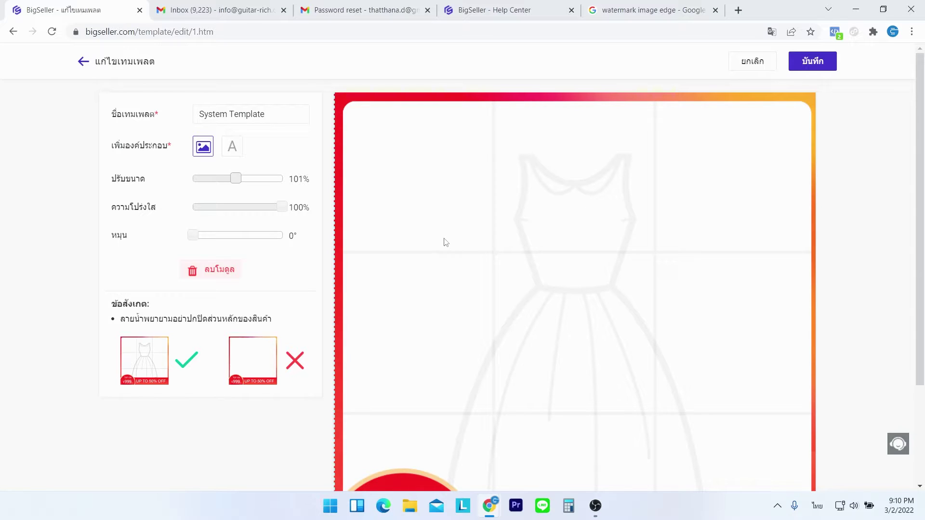
pyautogui.scroll(-1, 443, 246)
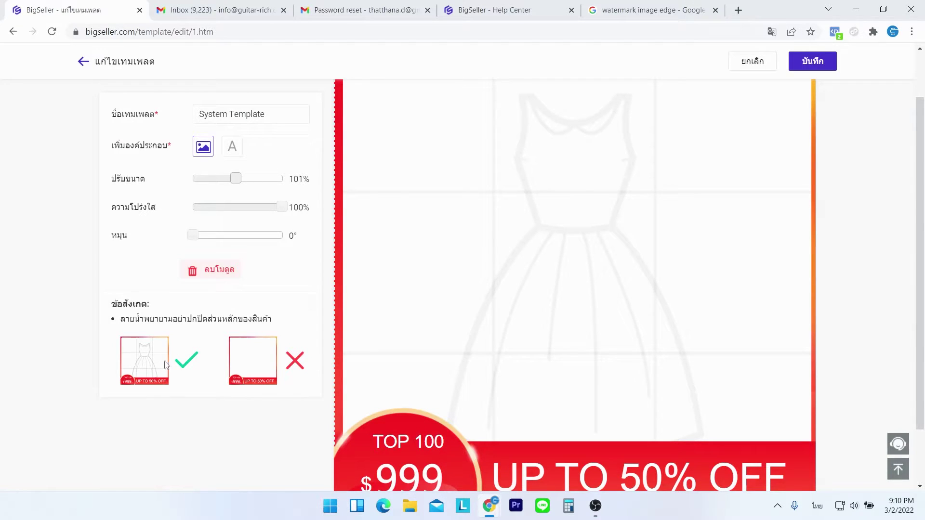
pyautogui.scroll(1, 465, 335)
pyautogui.scroll(-2, 522, 335)
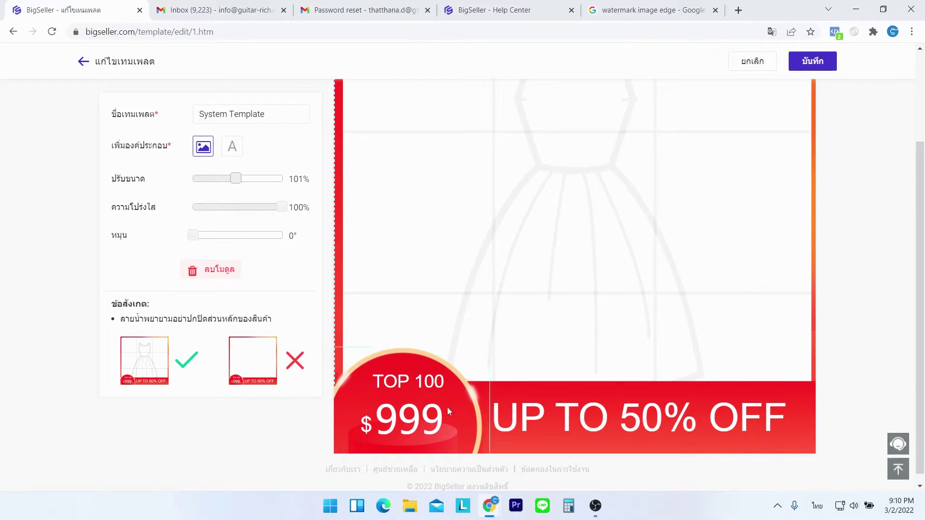
pyautogui.click(407, 382)
pyautogui.click(416, 430)
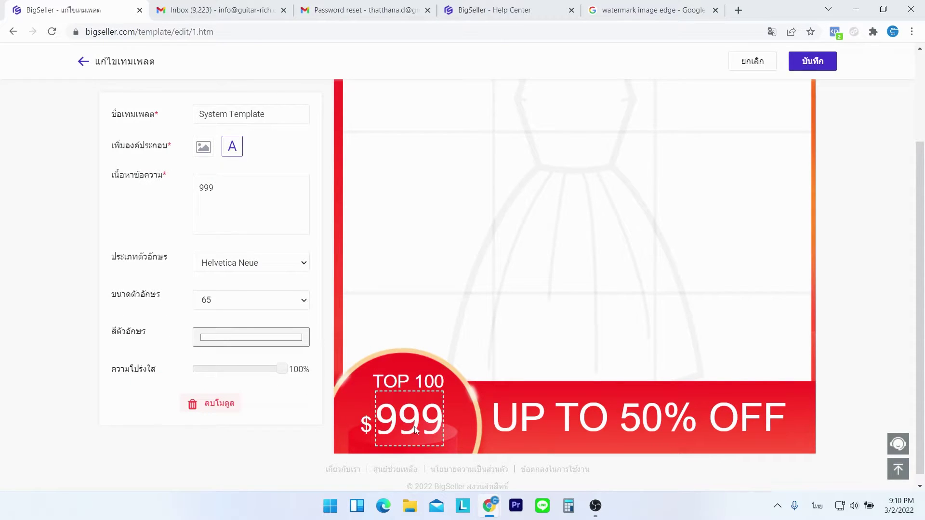
pyautogui.click(412, 383)
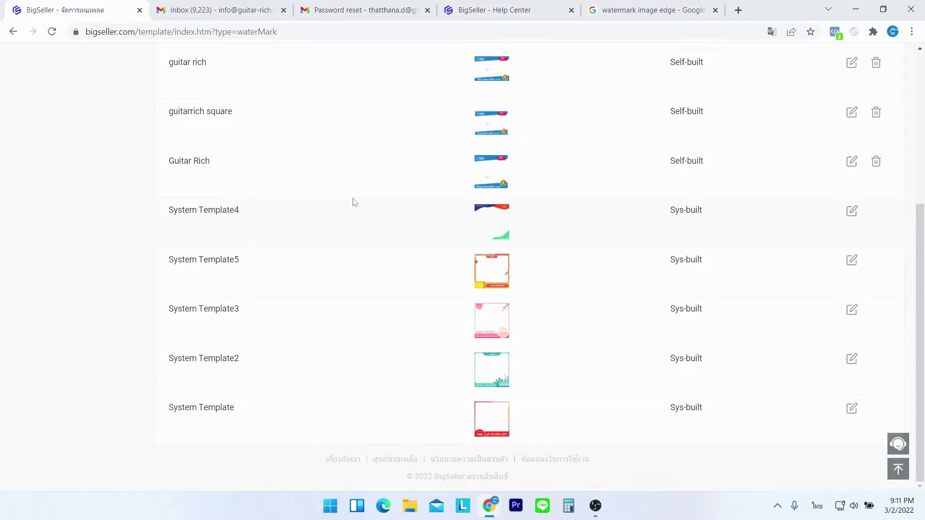
# Step: Leave the watermark templates and open the Shopee product listings
pyautogui.scroll(4, 355, 202)
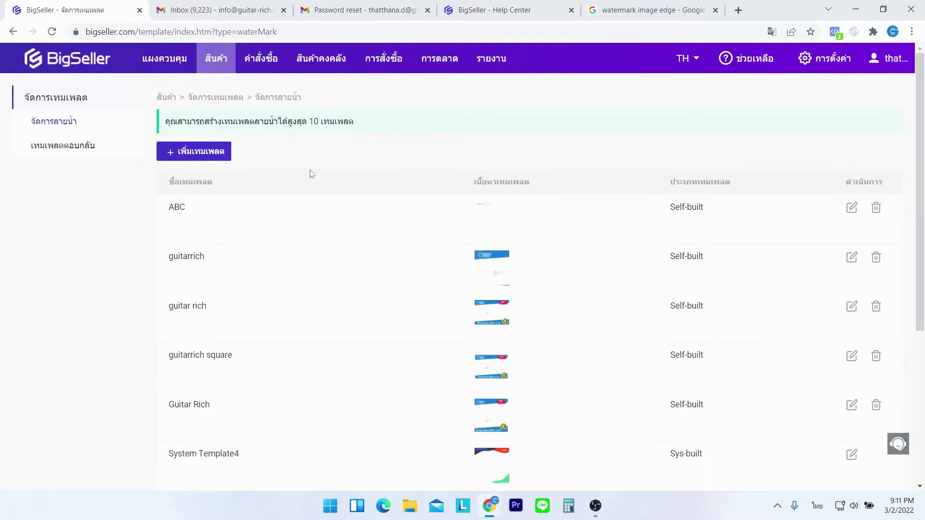
pyautogui.moveTo(222, 69)
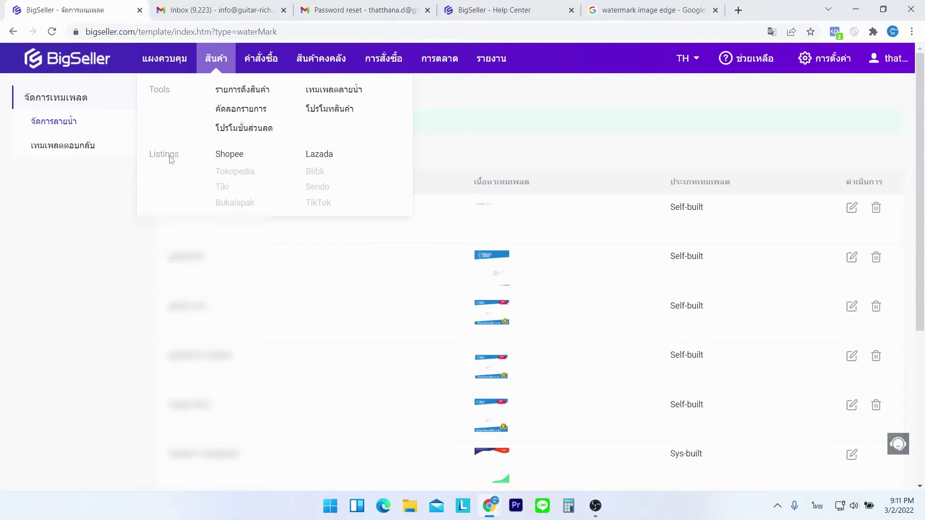
pyautogui.click(234, 159)
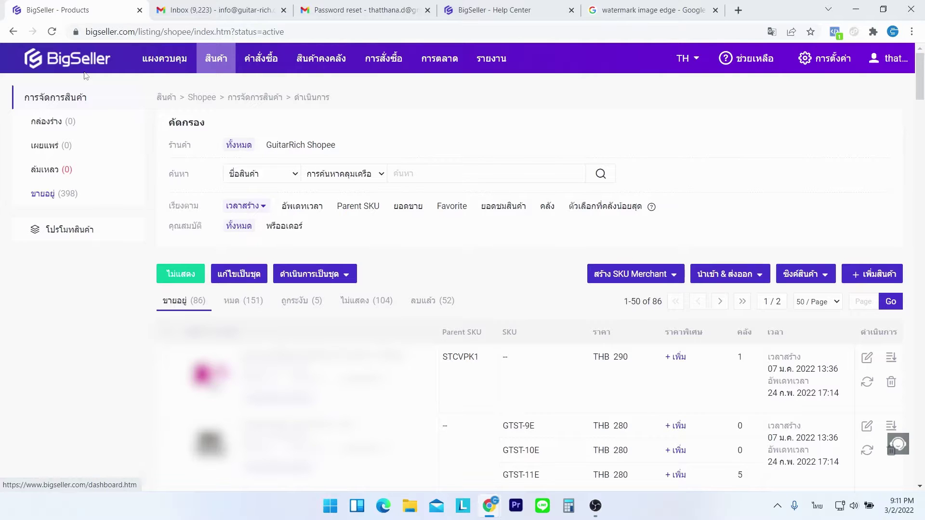
# Step: Add the System Template watermark to only the cover image of the first active Shopee product and confirm the preview
pyautogui.scroll(-3, 86, 76)
pyautogui.click(168, 206)
pyautogui.click(314, 93)
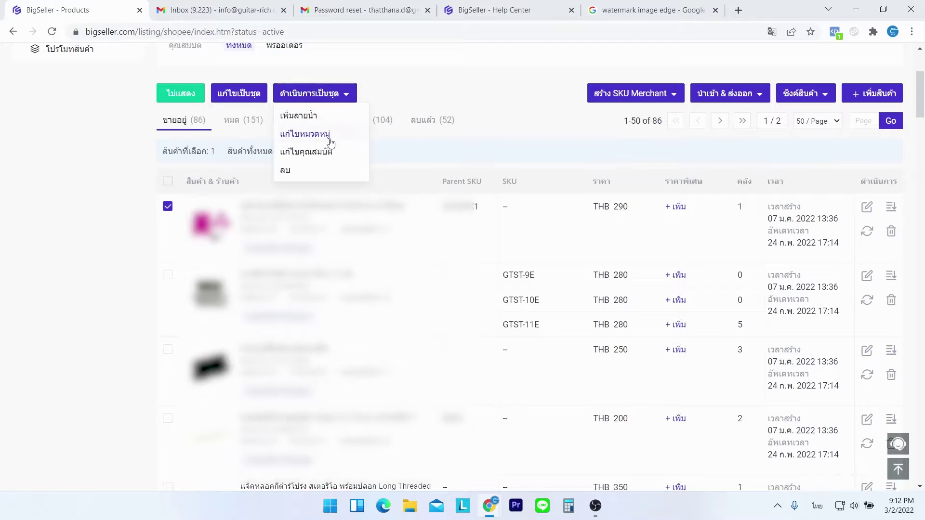
pyautogui.click(303, 120)
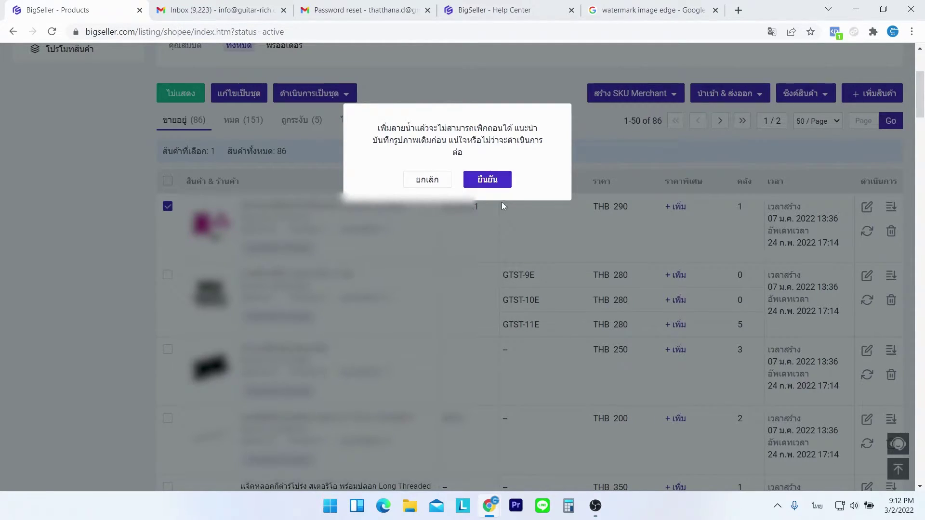
pyautogui.click(469, 177)
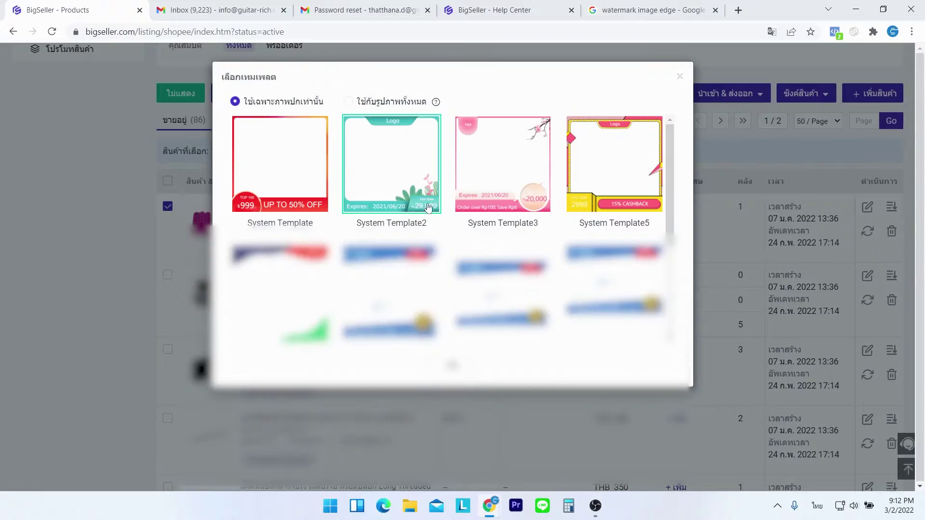
pyautogui.click(288, 160)
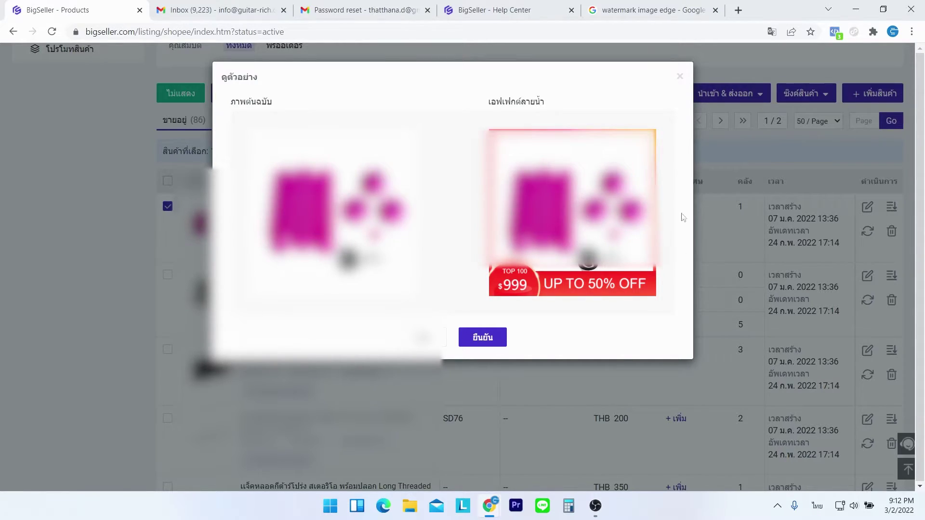
pyautogui.click(482, 340)
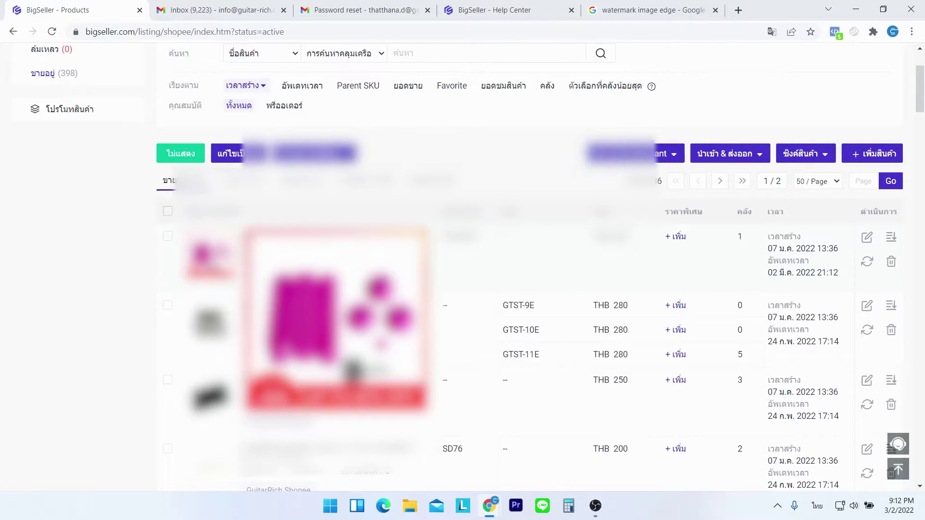
# Step: Select all Shopee products on the current page and look at the bulk operations available for them
pyautogui.scroll(-1, 530, 289)
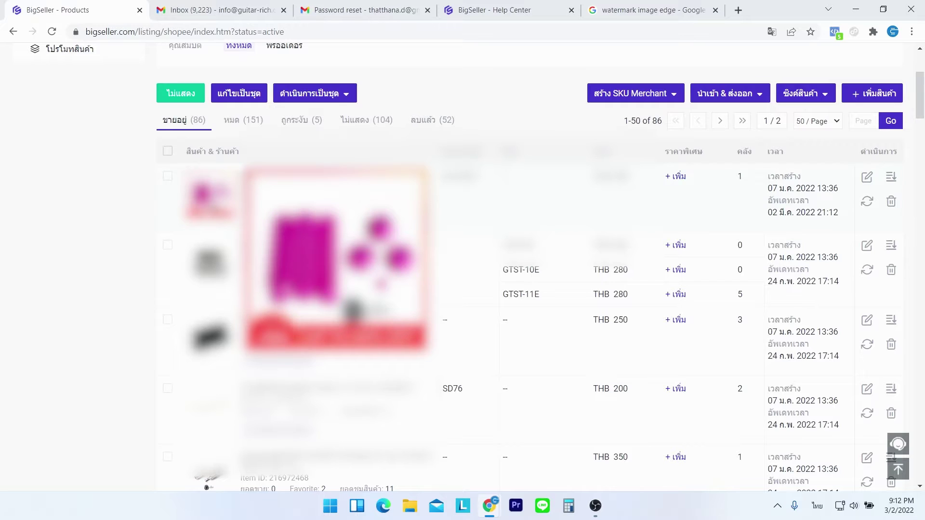
pyautogui.click(168, 153)
pyautogui.scroll(-10, 172, 270)
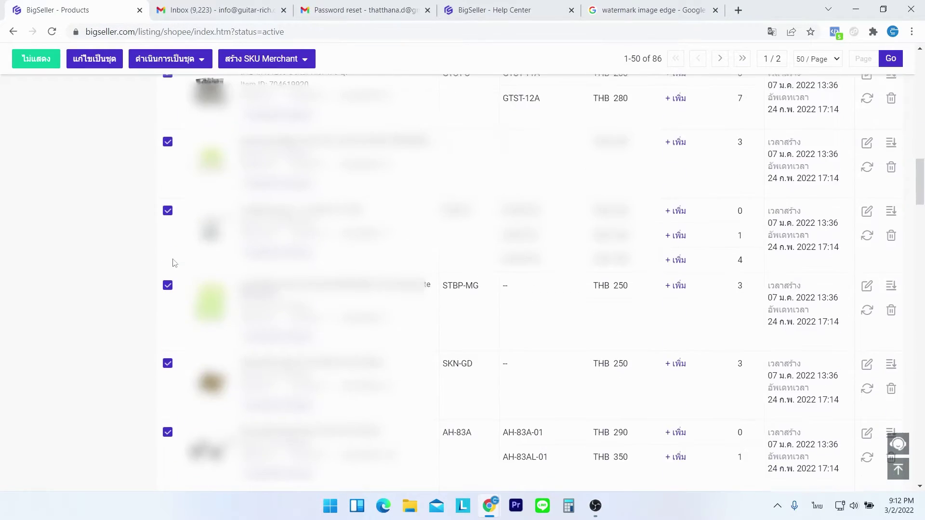
pyautogui.scroll(12, 166, 309)
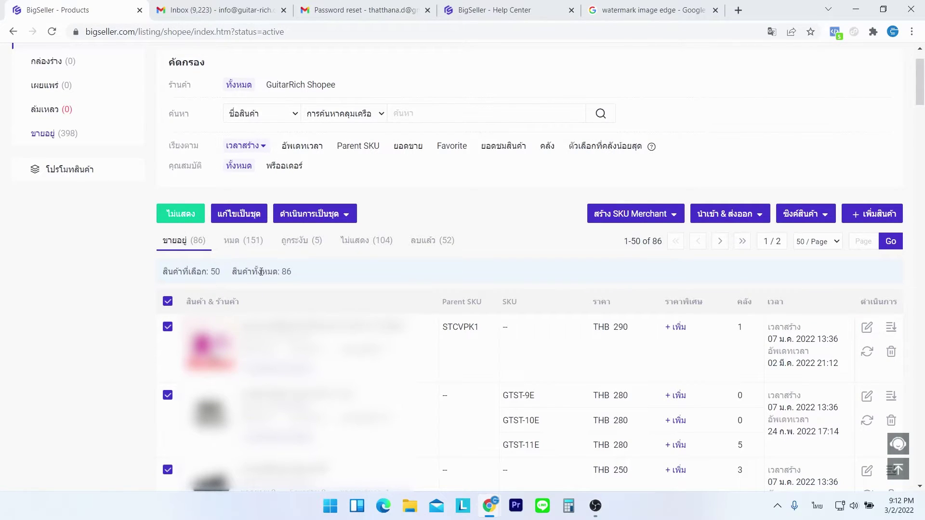
pyautogui.moveTo(343, 221)
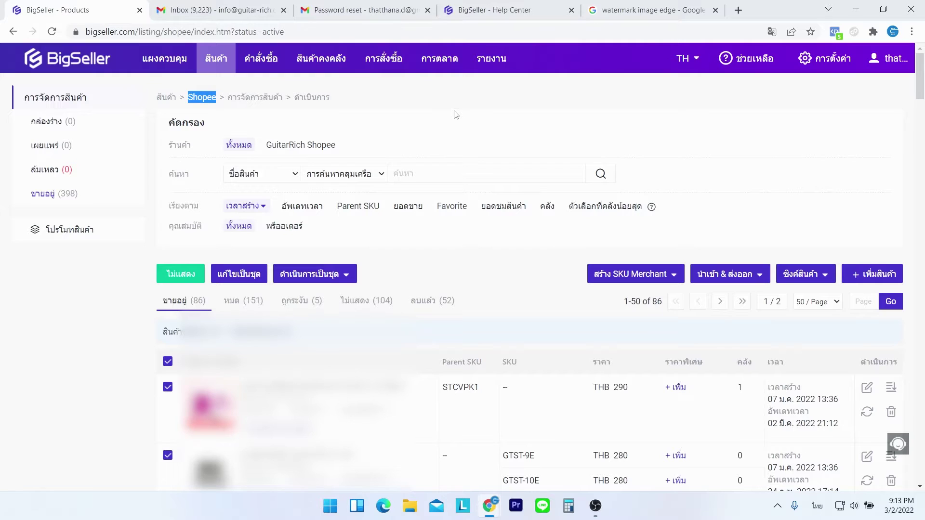
# Step: Open the Shopee discount promotions and check the status of the ProJan-Mar22 promotion
pyautogui.moveTo(228, 68)
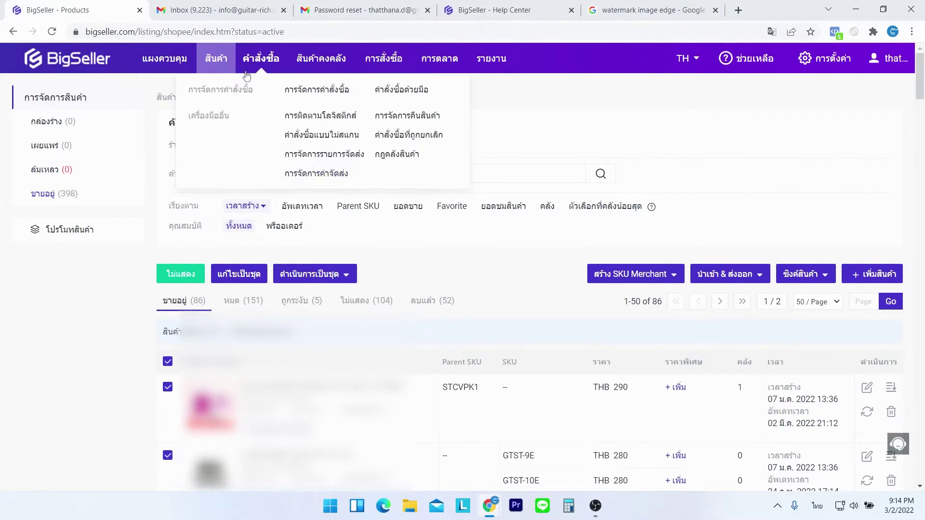
pyautogui.click(235, 132)
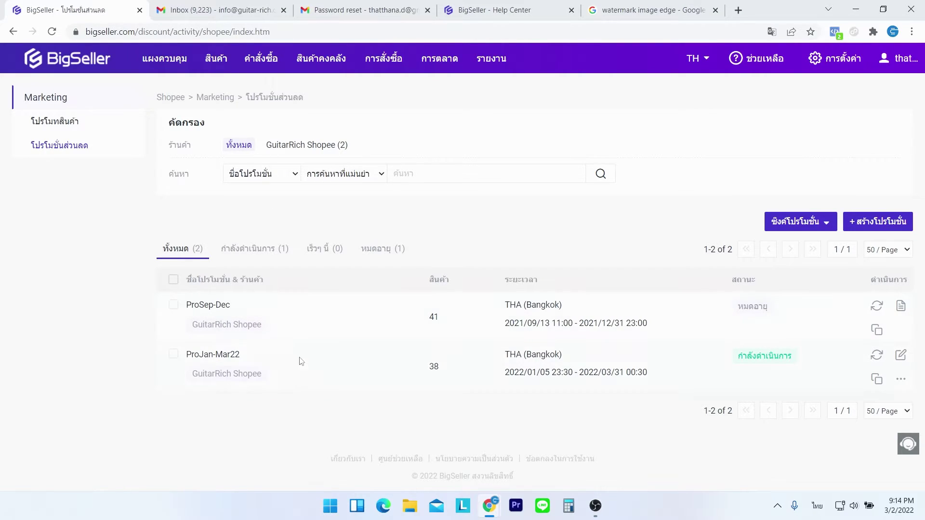
pyautogui.moveTo(735, 366); pyautogui.dragTo(819, 364)
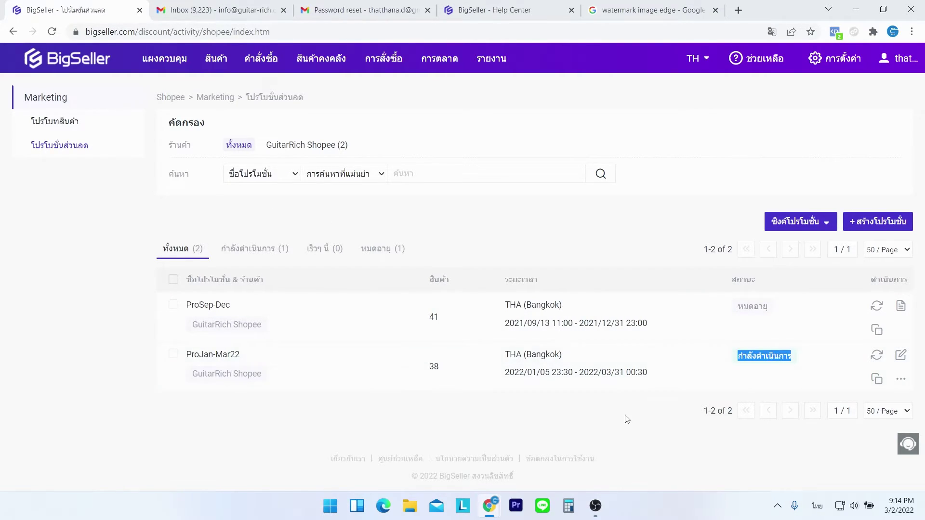
pyautogui.click(448, 400)
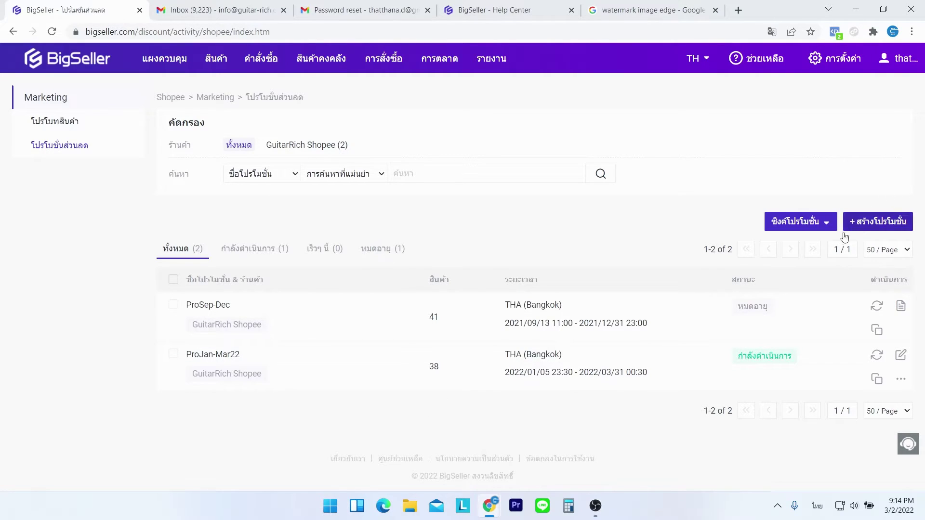
# Step: Start a new promotion, look over its store, name, period and product fields, and leave the form without filling it in
pyautogui.click(878, 222)
pyautogui.click(242, 143)
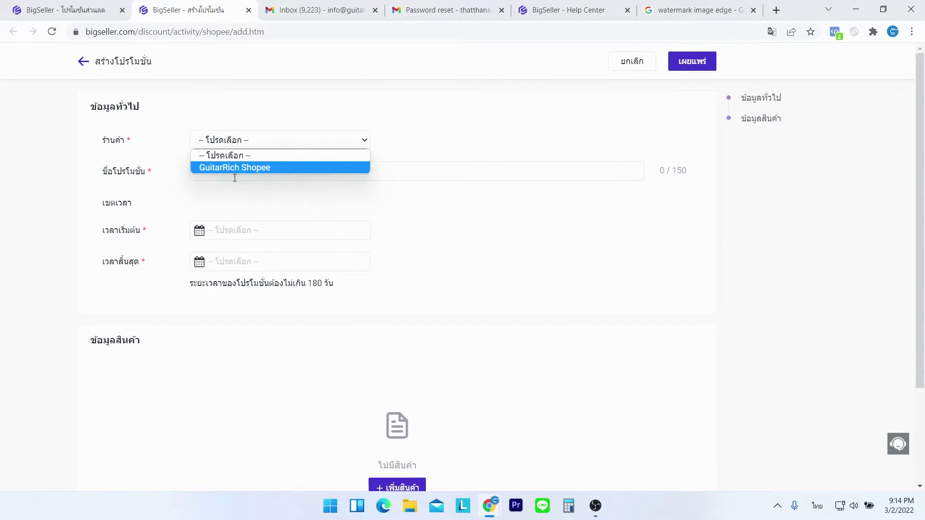
pyautogui.scroll(-2, 228, 187)
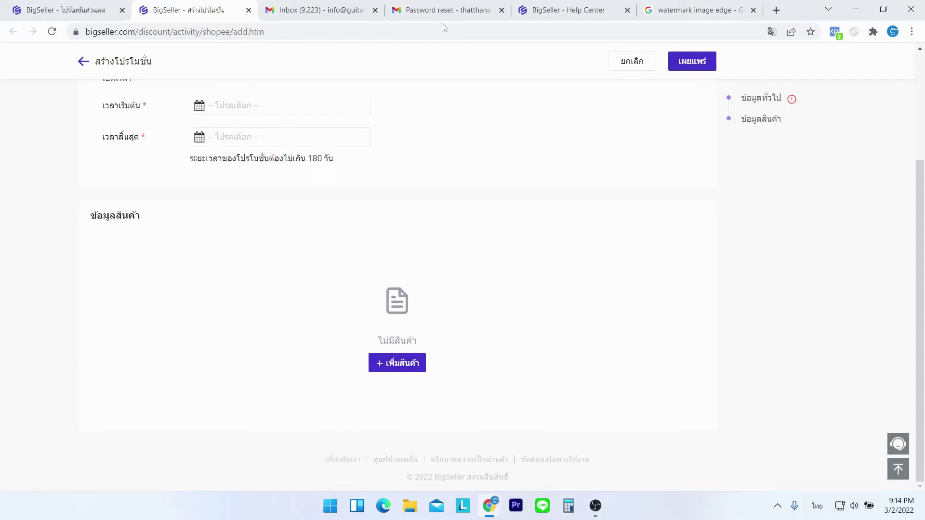
pyautogui.scroll(3, 279, 180)
pyautogui.click(279, 179)
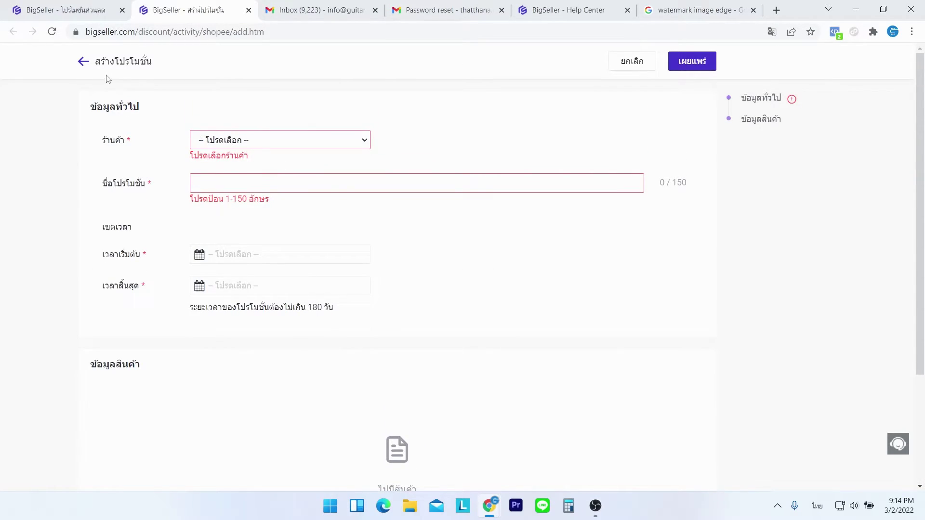
pyautogui.click(85, 63)
pyautogui.click(496, 181)
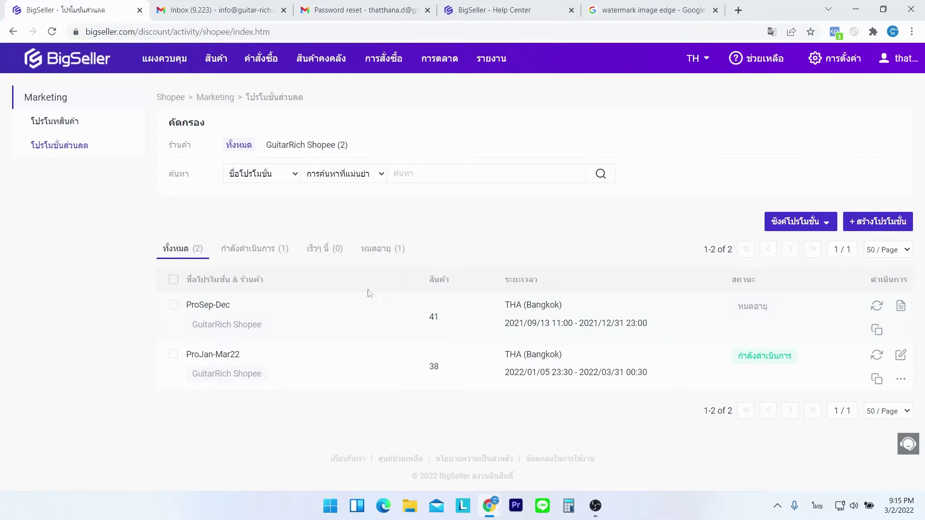
# Step: Open the product scraping list, and open the Shopee Thailand site in a new browser tab
pyautogui.moveTo(213, 69)
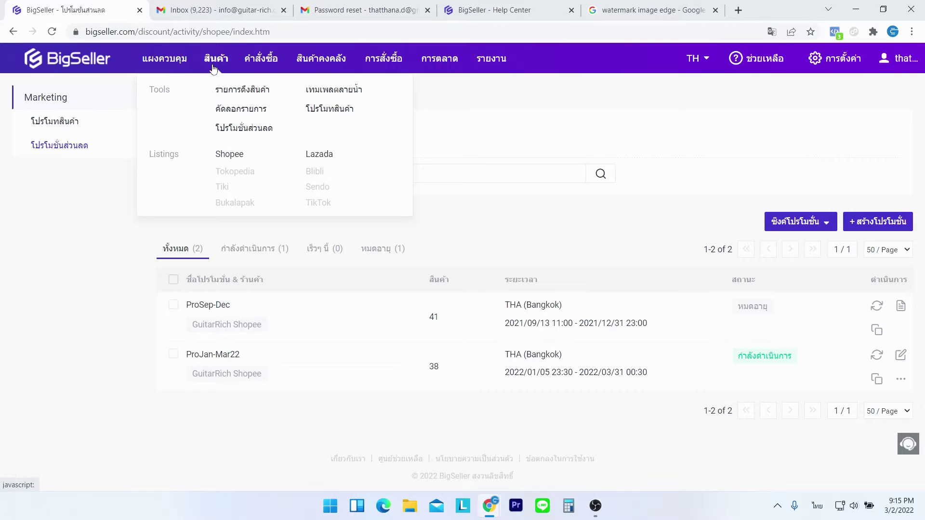
pyautogui.click(237, 93)
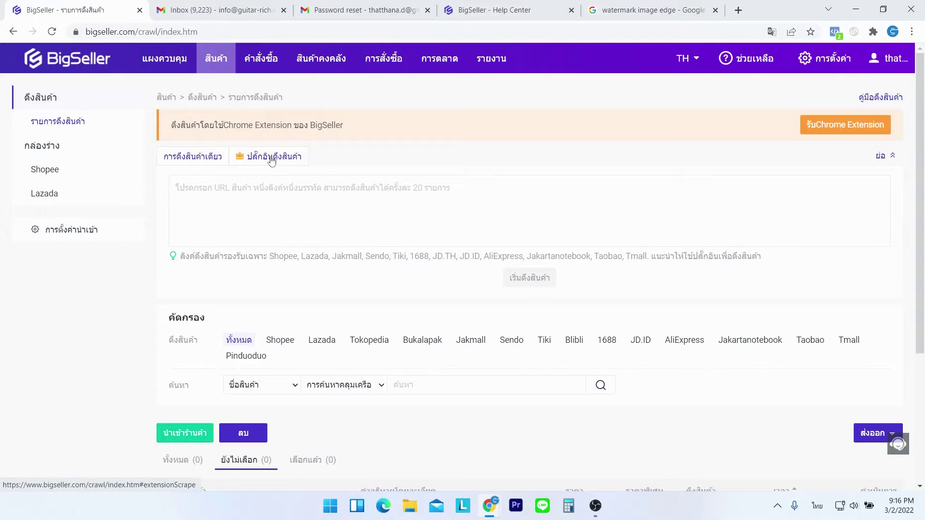
pyautogui.click(739, 9)
pyautogui.hotkey('alt', 'shift')
pyautogui.write('shopee')
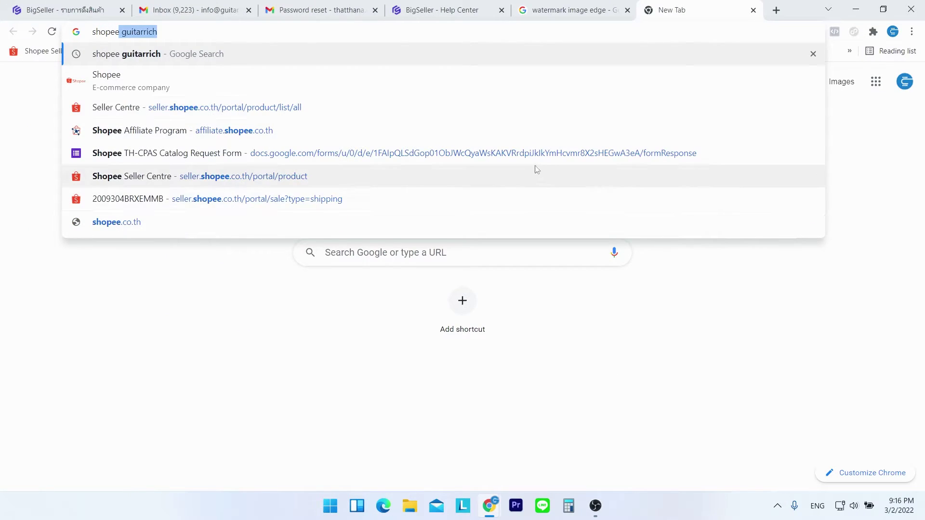
pyautogui.click(122, 83)
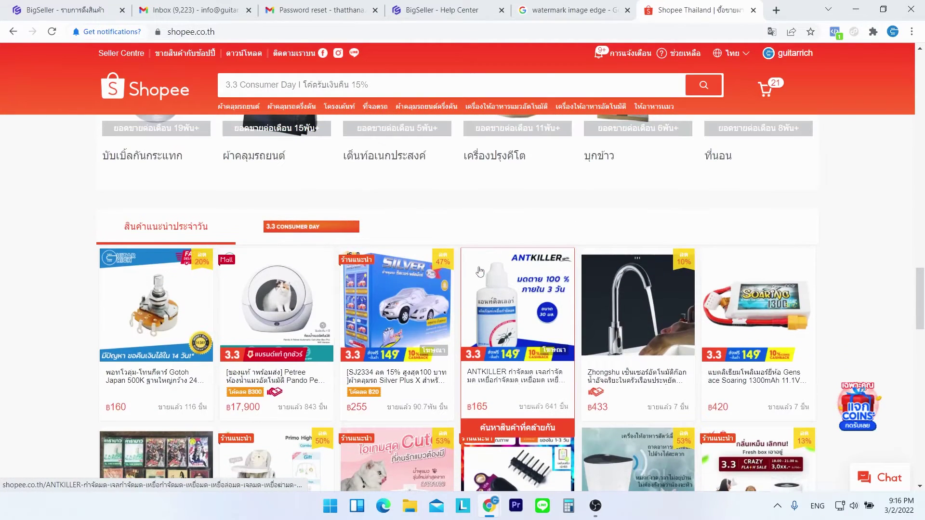
# Step: Scrape the Petree Pando Pet automatic cat litter box by copying its Shopee product link into the product scraping list and starting the scrape
pyautogui.click(284, 270)
pyautogui.click(331, 32)
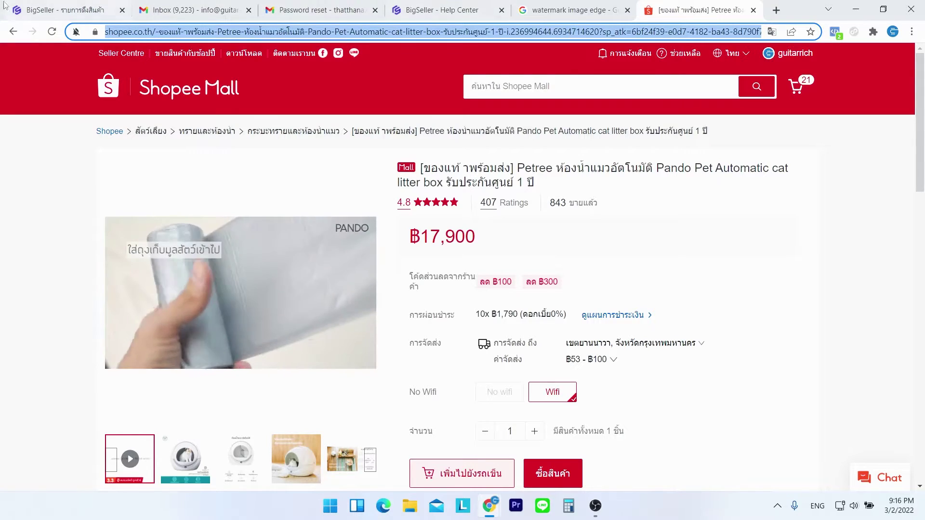
pyautogui.click(65, 10)
pyautogui.click(241, 207)
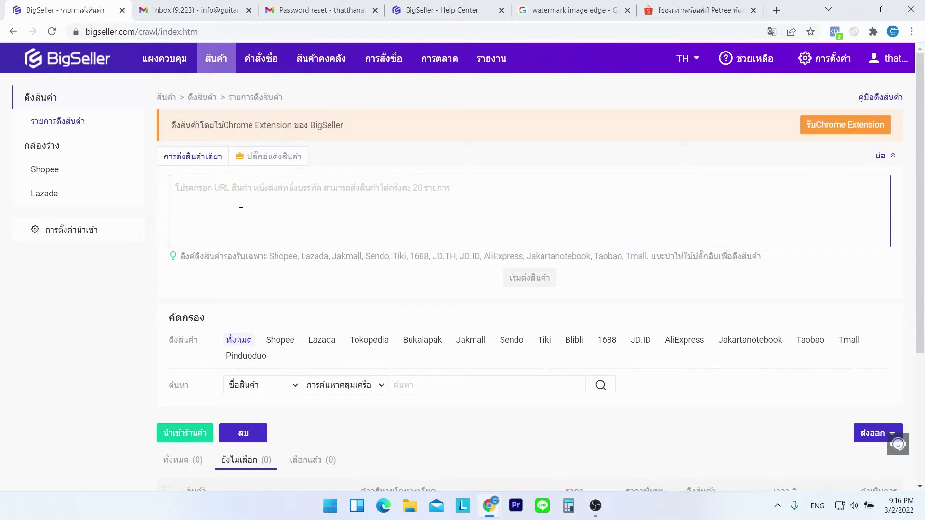
pyautogui.write('https://shopee.co.th/-%E0%B8%82%E0%B8%AD%E0%B8%87%E0%B9%81%E0%B8%97%E0%B9%89-%E0%B8%B2%E0%B8%9E%E0%B8%A3%E0%B9%89%E0%B8%AD%E0%B8%A1%E0%B8%AA%E0%B9%88%E0%B8%87-Petree-%E0%B8%AB%E0%B9%89%E0%B8%AD%E0%B8%87%E0%B8%99%E0%B9%89%E0%B8%B3%E0%B9%81%E0%B8%A1%E0%B8%A7%E0%B8%AD%E0%B8%B1%E0%B8%95%E0%B9%82%E0%B8%99%E0%B8%A1%E0%B8%B1%E0%B8%95%E0%B8%B4-Pando-Pet-Automatic-cat-litter-box-%E0%B8%A3%E0%B8%B1%E0%B8%9A%E0%B8%9B%E0%B8%A3%E0%B8%B0%E0%B8%81%E0%B8%B1%E0%B8%99%E0%B8%A8%E0%B8%B9%E0%B8%99%E0%B8%A2%E0%B9%8C-1-%E0%B8%9B%E0%B8%B5-i.236994644.6934714620?sp_atk=6bf24f39-e0d7-4182-ba43-8d790f75f768&xptdk=6bf24f39-e0d7-4182-ba43-8d790f75f768')
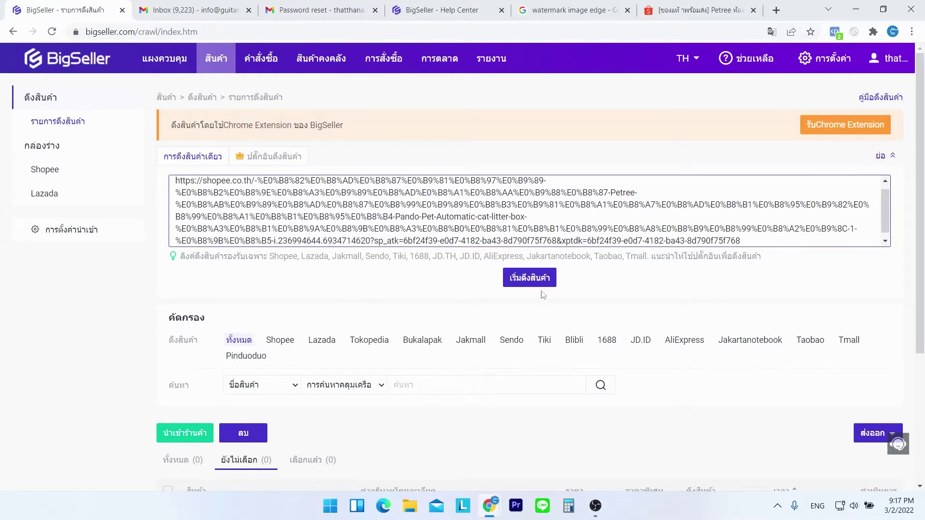
pyautogui.click(529, 277)
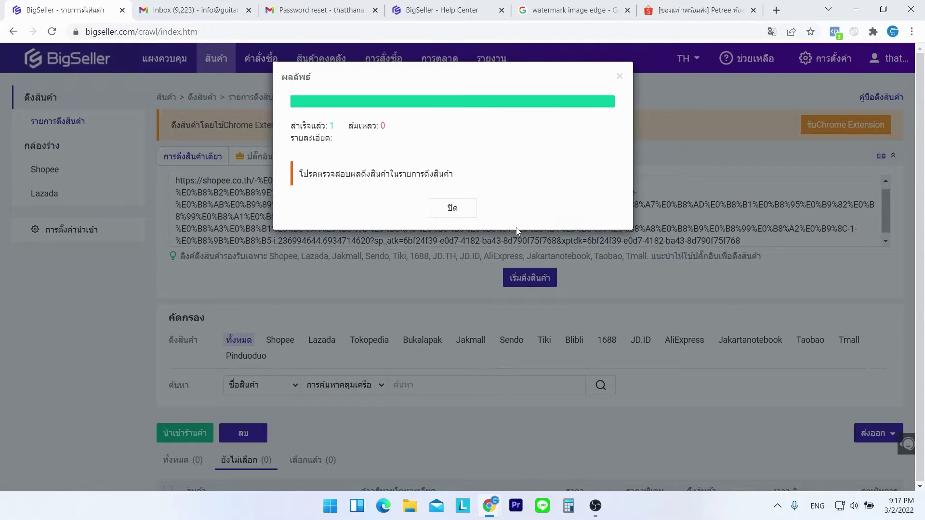
pyautogui.click(452, 208)
# Step: Check the scraped cat litter box in the list, view its source page on Shopee, and return to the scraping list
pyautogui.scroll(-3, 313, 195)
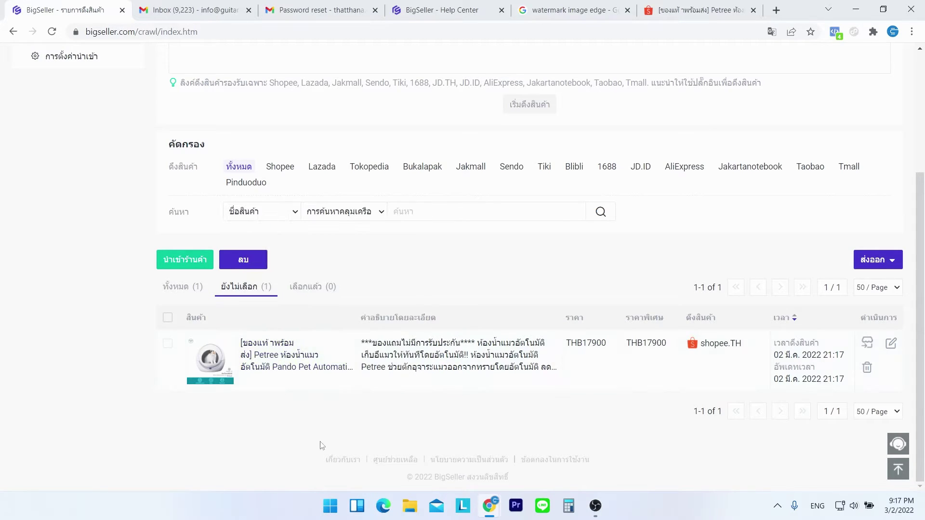
pyautogui.click(279, 367)
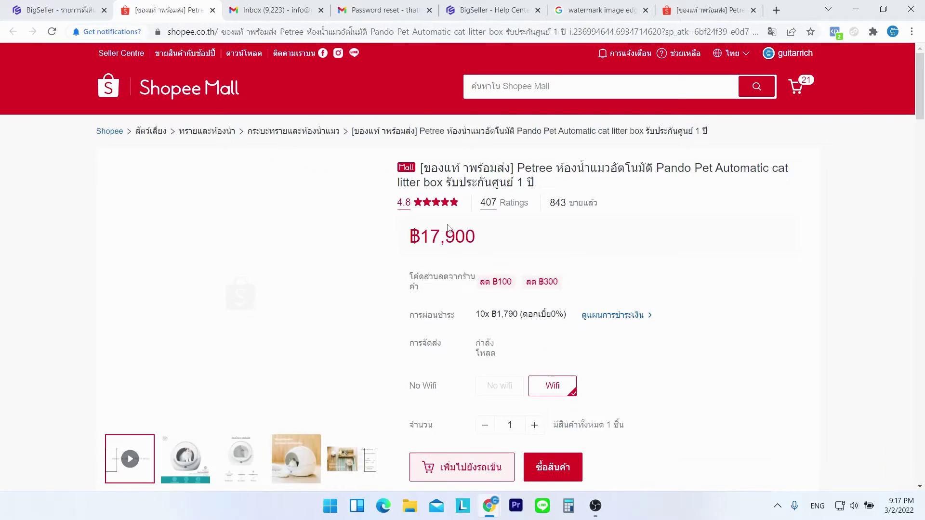
pyautogui.hotkey('ctrl', 'shift', 'Tab')
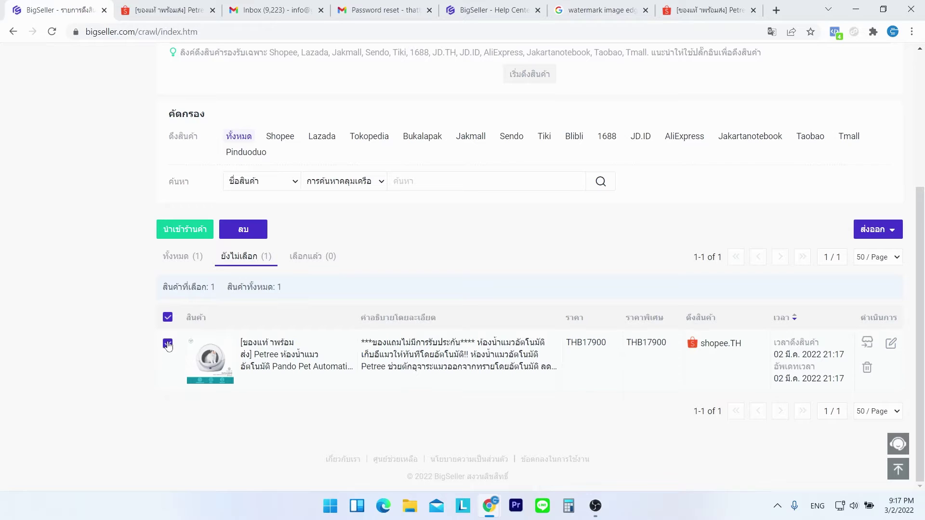
# Step: Look over the draft-box import options for the scraped cat litter box, select the GuitarRich Shopee store, and cancel the import
pyautogui.scroll(3, 256, 424)
pyautogui.scroll(-3, 245, 399)
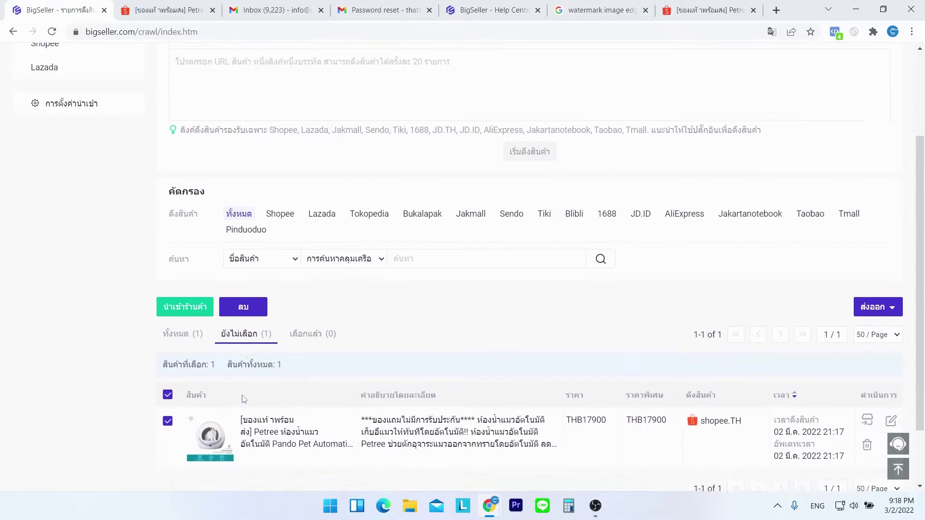
pyautogui.click(181, 232)
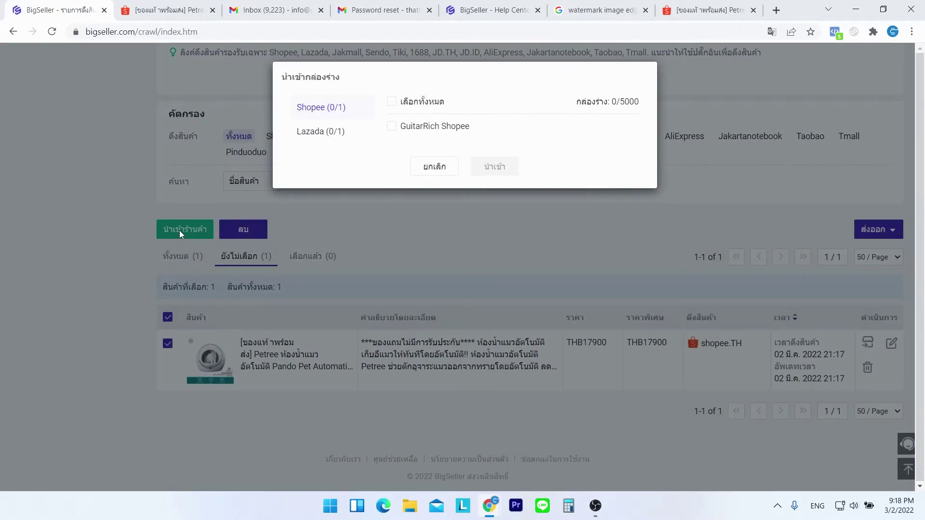
pyautogui.click(337, 140)
pyautogui.click(348, 107)
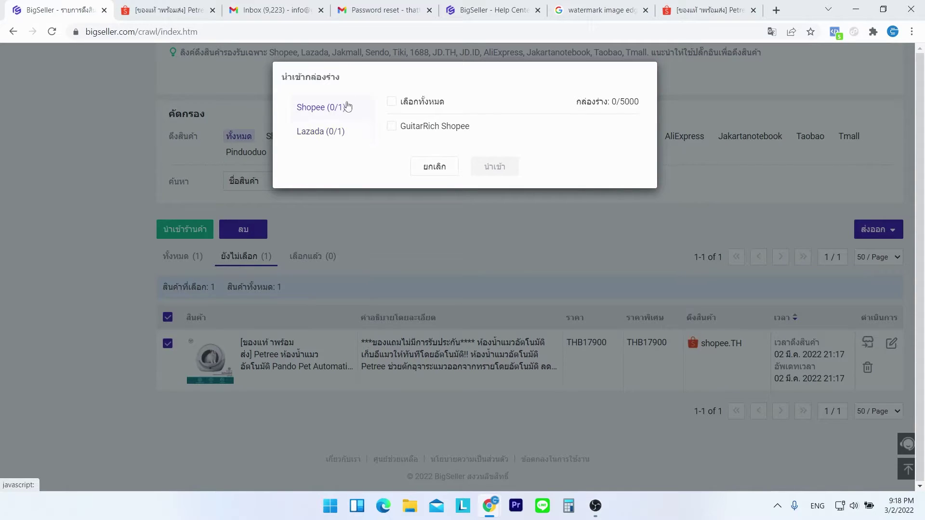
pyautogui.click(392, 127)
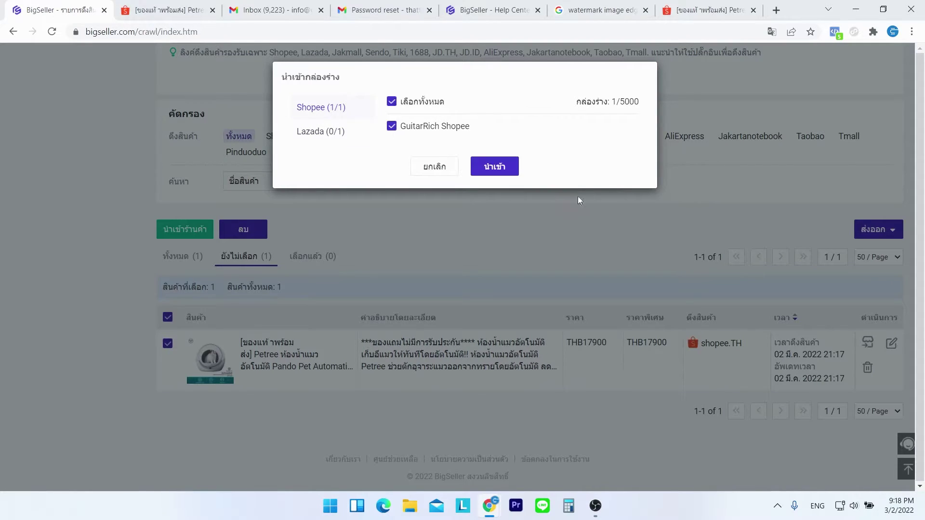
pyautogui.click(447, 169)
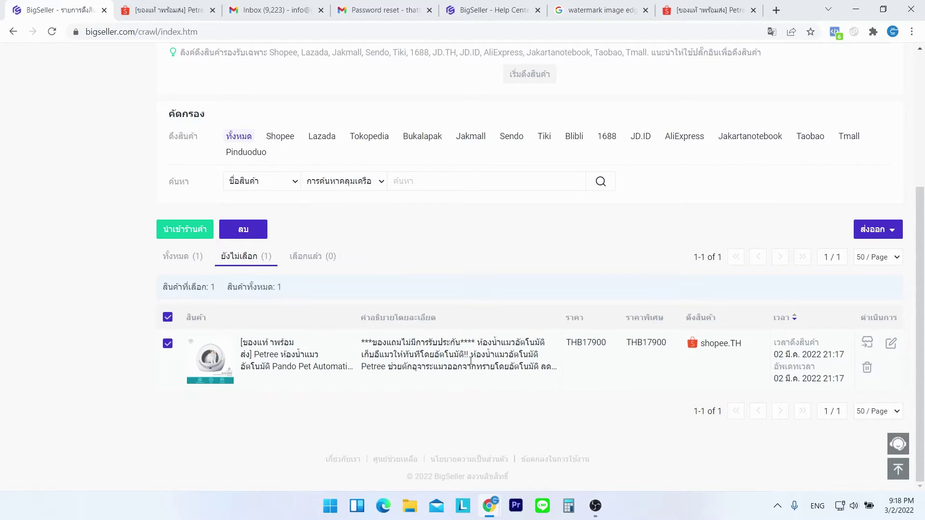
# Step: Add the BigSeller - Product Scraper extension to Chrome from the web store page linked in the product scraping list
pyautogui.scroll(4, 399, 374)
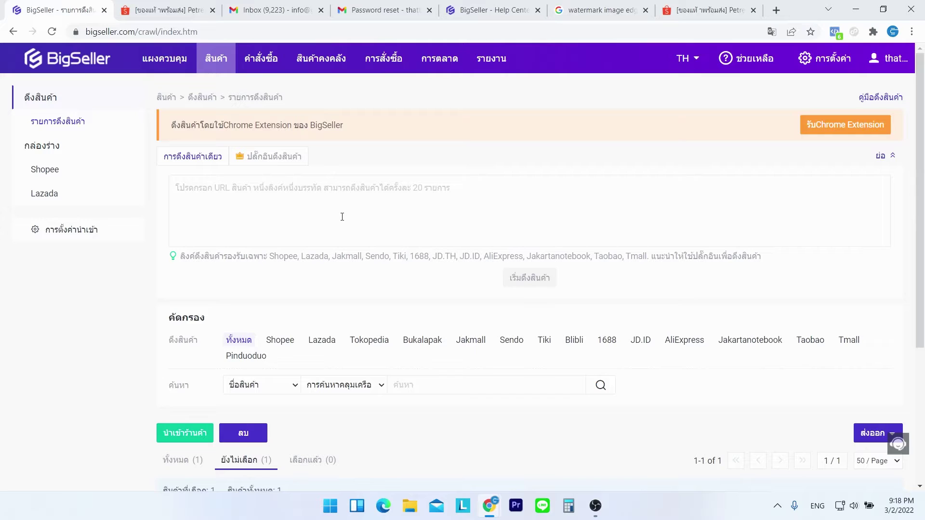
pyautogui.click(832, 127)
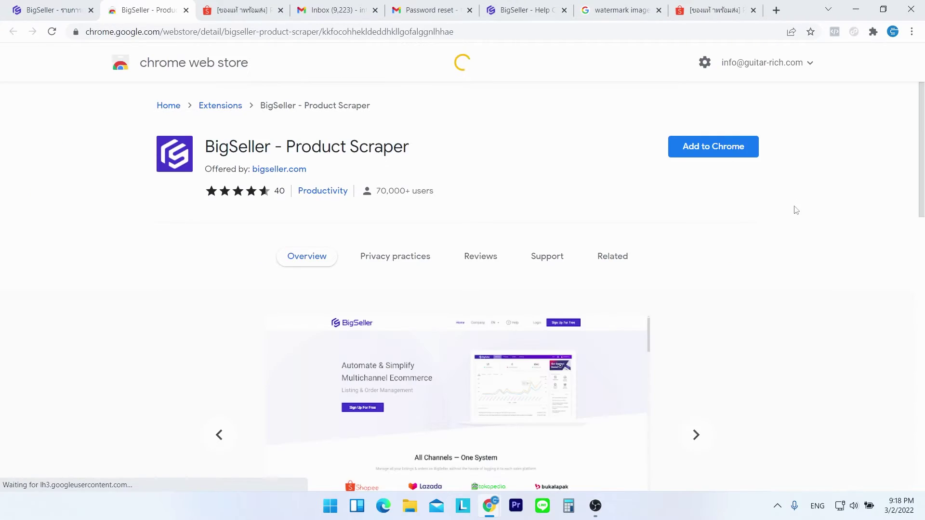
pyautogui.click(712, 146)
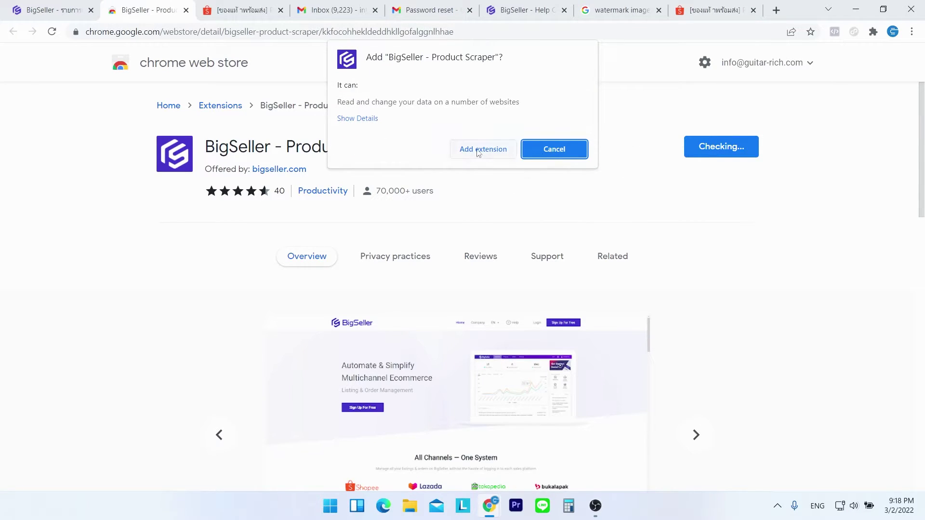
pyautogui.click(479, 153)
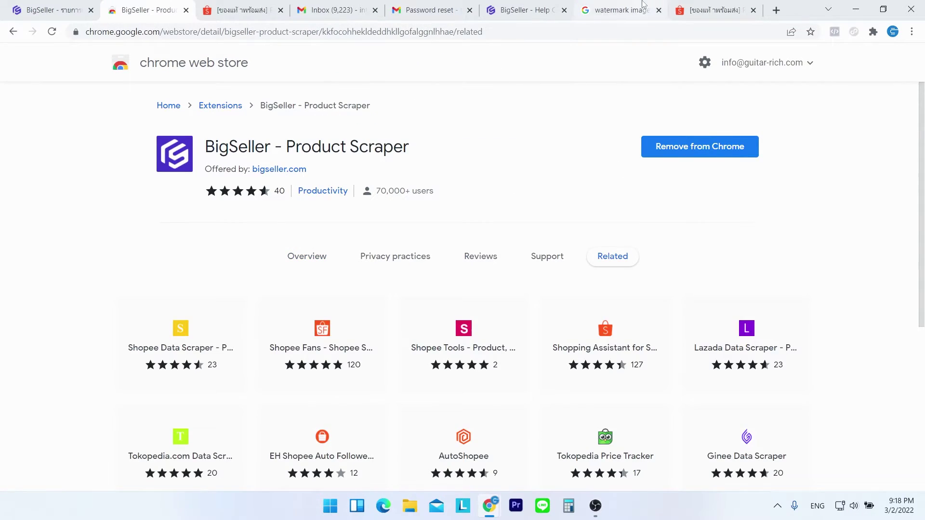
# Step: Look over the Shopee cat litter box page, and open the all-products page of the MADDIE LZB store on Lazada
pyautogui.click(708, 10)
pyautogui.scroll(-8, 529, 186)
pyautogui.scroll(7, 529, 186)
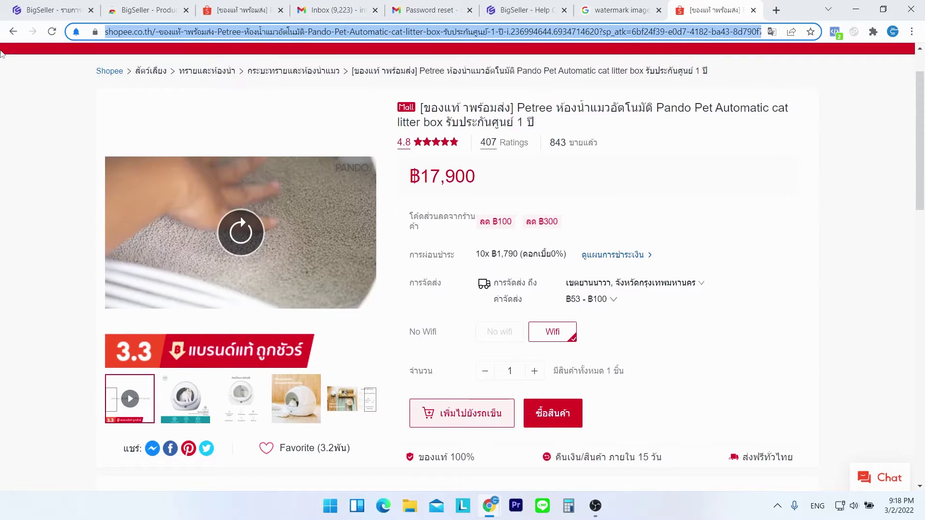
pyautogui.hotkey('alt', 'Left')
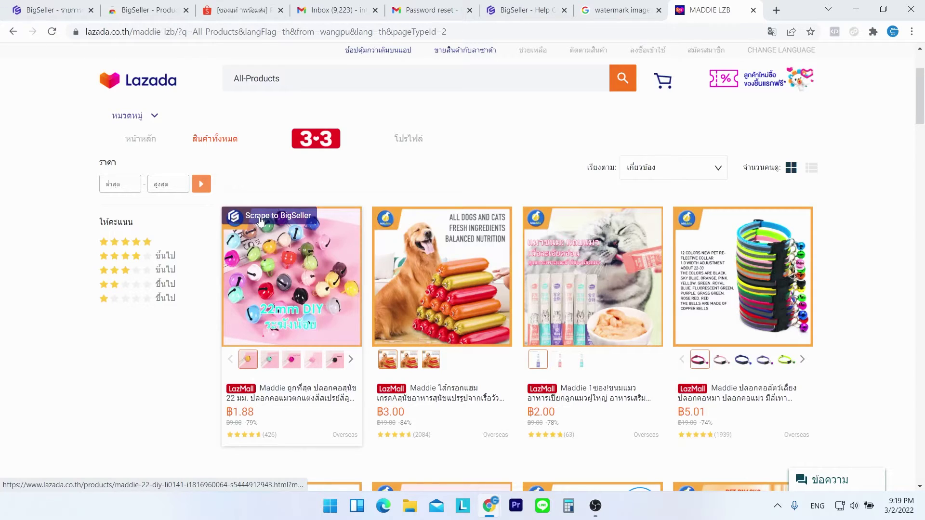
# Step: Scrape the first eight products of the MADDIE LZB store into BigSeller with the Product Scraper extension
pyautogui.click(256, 215)
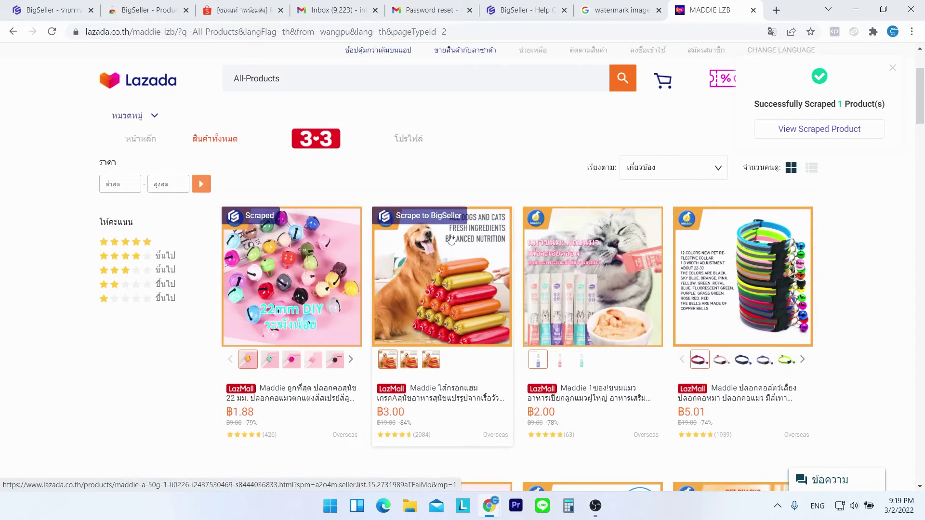
pyautogui.click(416, 219)
pyautogui.moveTo(591, 237)
pyautogui.click(579, 216)
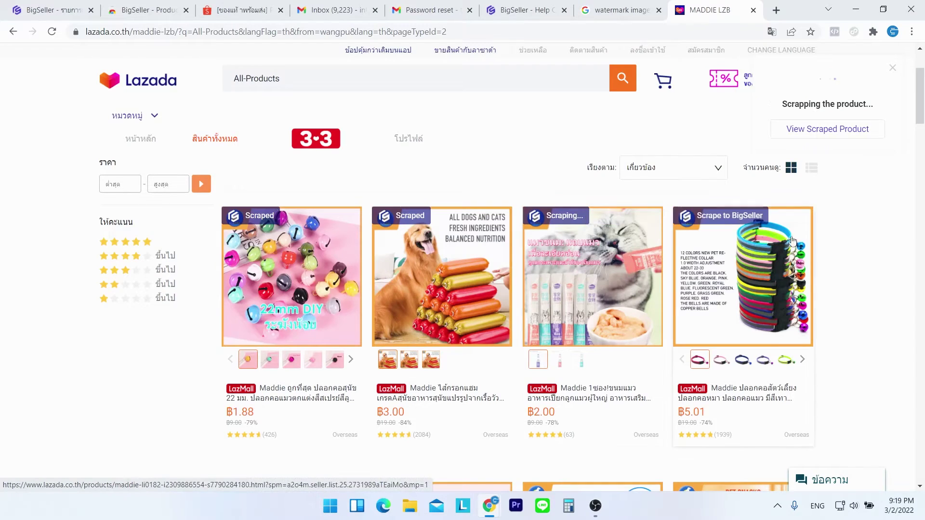
pyautogui.scroll(-5, 561, 259)
pyautogui.click(723, 260)
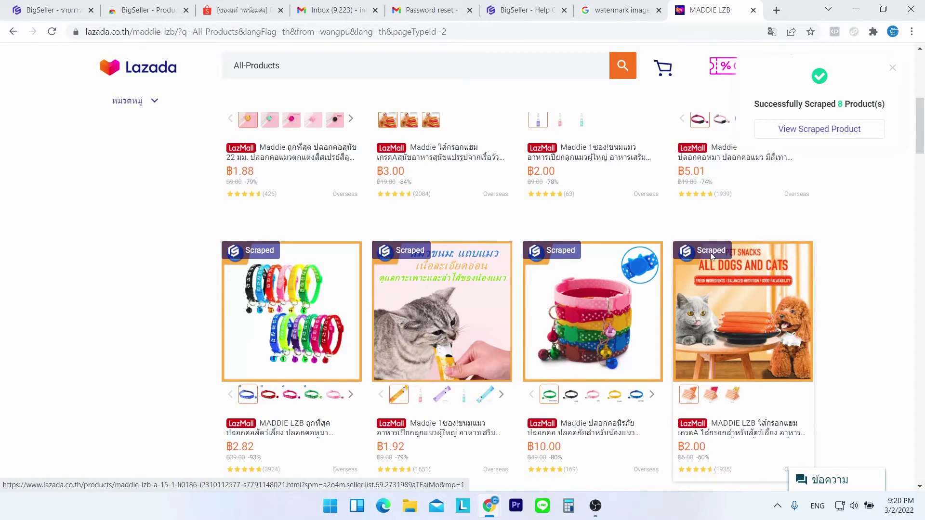
# Step: View the scraped products in BigSeller and check the images, prices and sources of the new Lazada items
pyautogui.click(834, 137)
pyautogui.moveTo(229, 209)
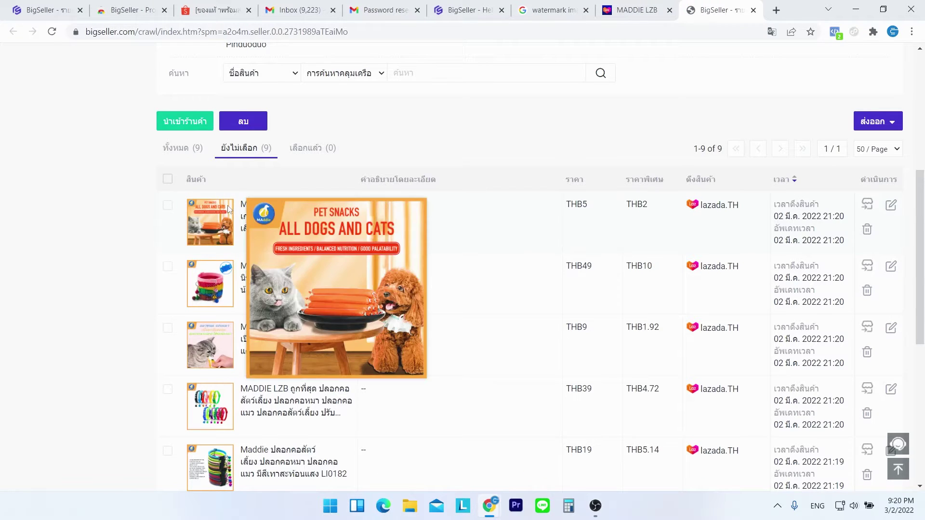
pyautogui.scroll(-6, 230, 209)
pyautogui.scroll(6, 269, 239)
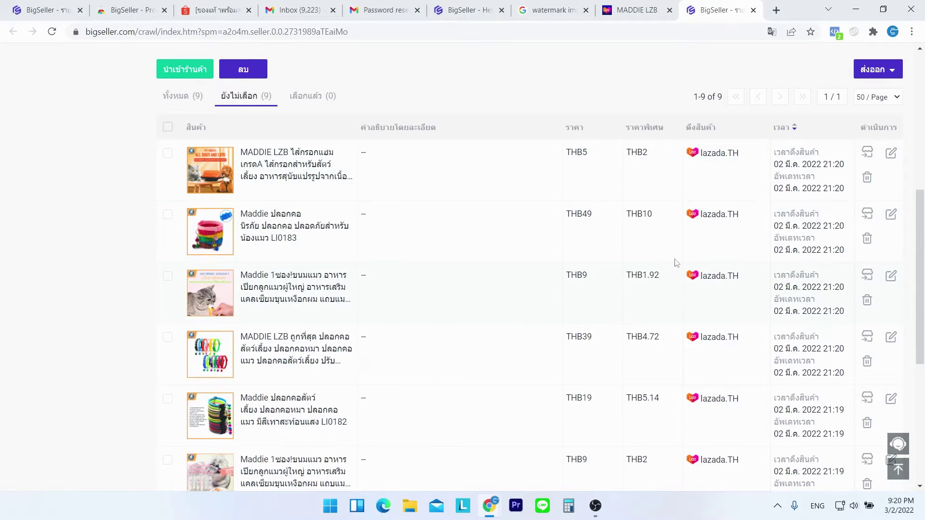
pyautogui.scroll(-2, 241, 217)
pyautogui.scroll(5, 217, 232)
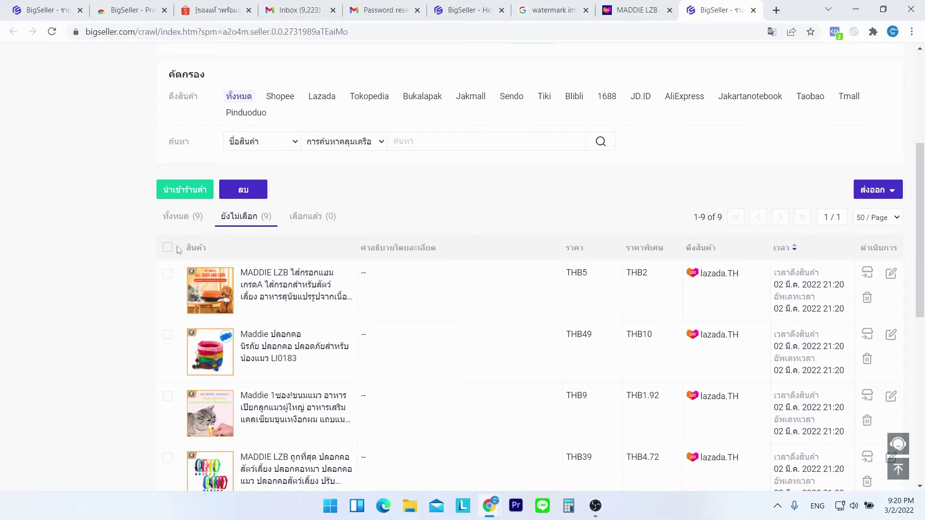
# Step: Select all scraped products except the Shopee cat litter box
pyautogui.click(168, 248)
pyautogui.scroll(-10, 169, 299)
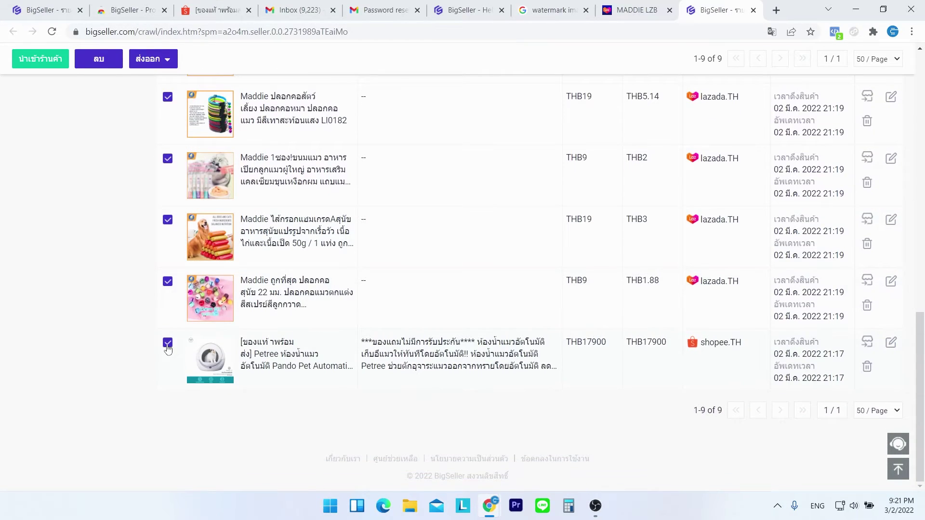
pyautogui.click(168, 342)
pyautogui.scroll(8, 168, 289)
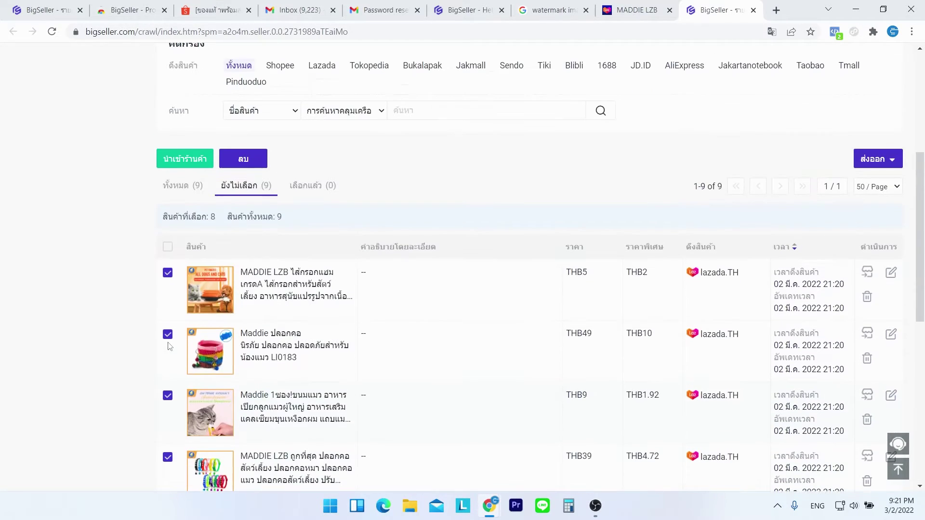
# Step: Try importing the selected Lazada products into the draft box of the GuitarRich Shopee store, and cancel the import
pyautogui.click(184, 159)
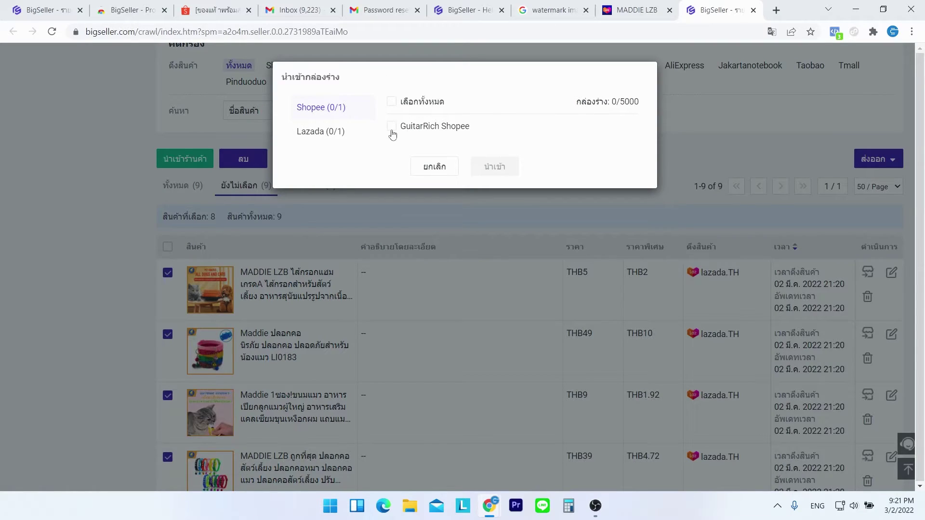
pyautogui.click(392, 126)
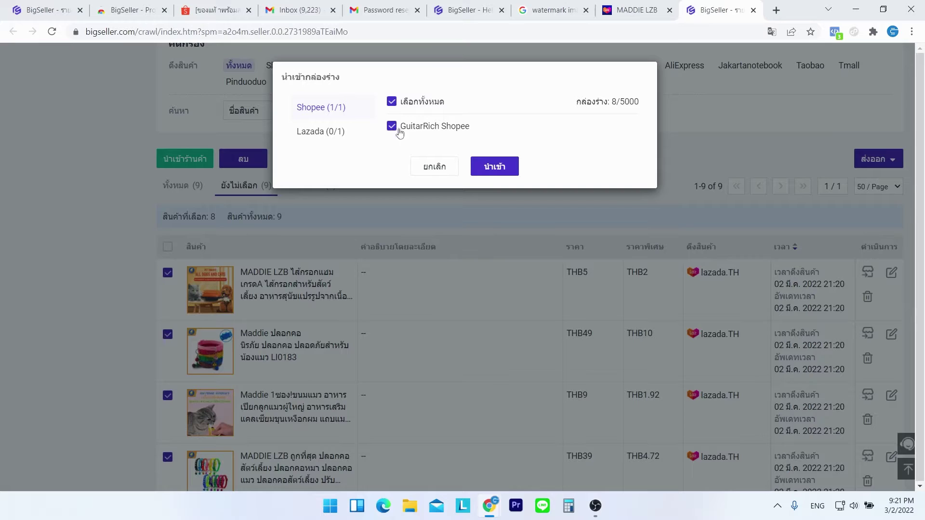
pyautogui.click(432, 165)
pyautogui.scroll(5, 431, 167)
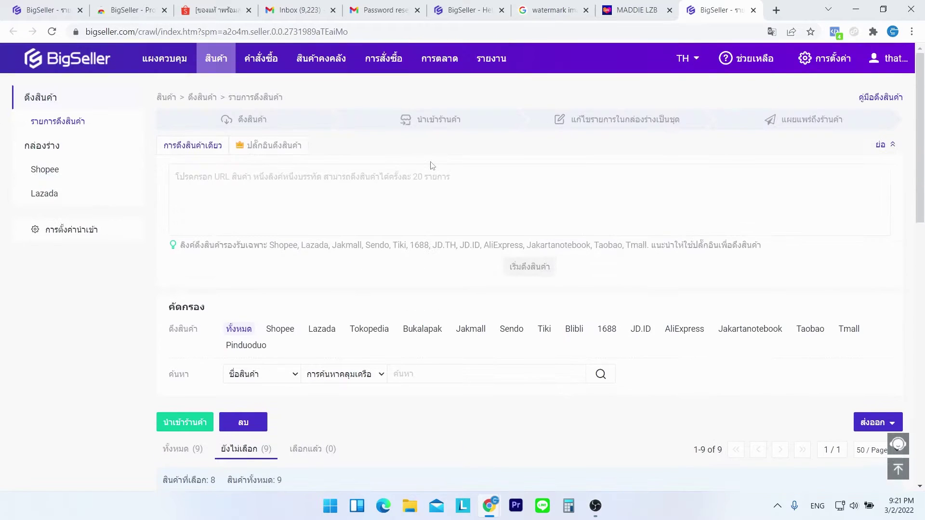
pyautogui.scroll(-2, 429, 167)
pyautogui.scroll(1, 430, 172)
pyautogui.scroll(-4, 428, 178)
pyautogui.scroll(4, 428, 164)
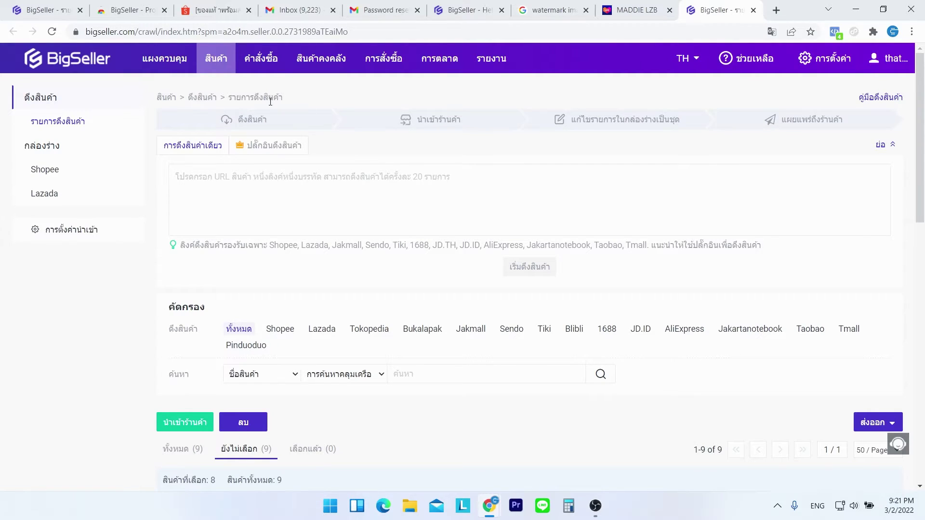
# Step: Open order management, filter the new orders to the Shopee platform, and look through the listed orders
pyautogui.moveTo(218, 72)
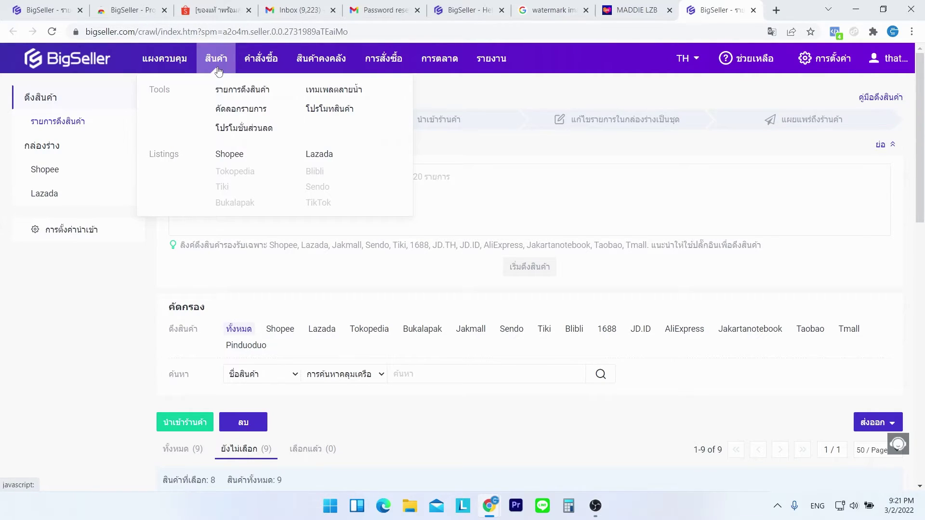
pyautogui.moveTo(260, 71)
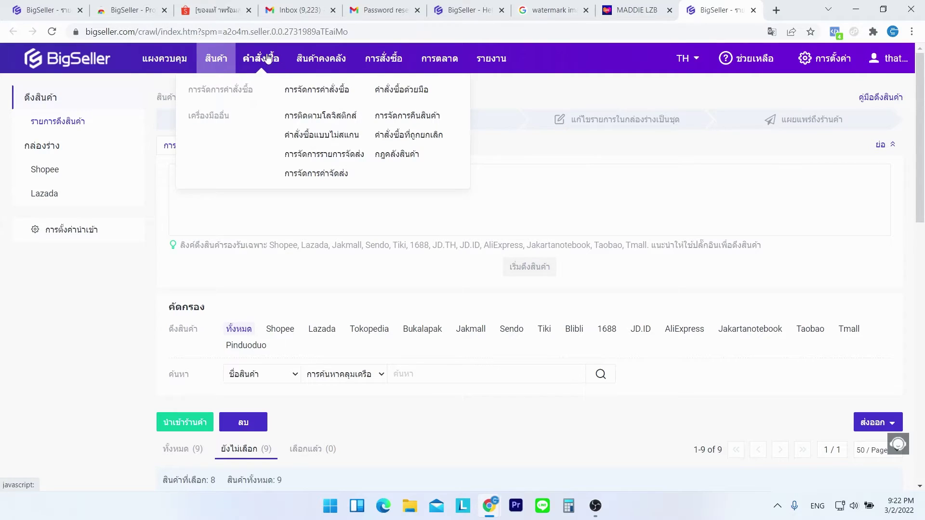
pyautogui.click(296, 92)
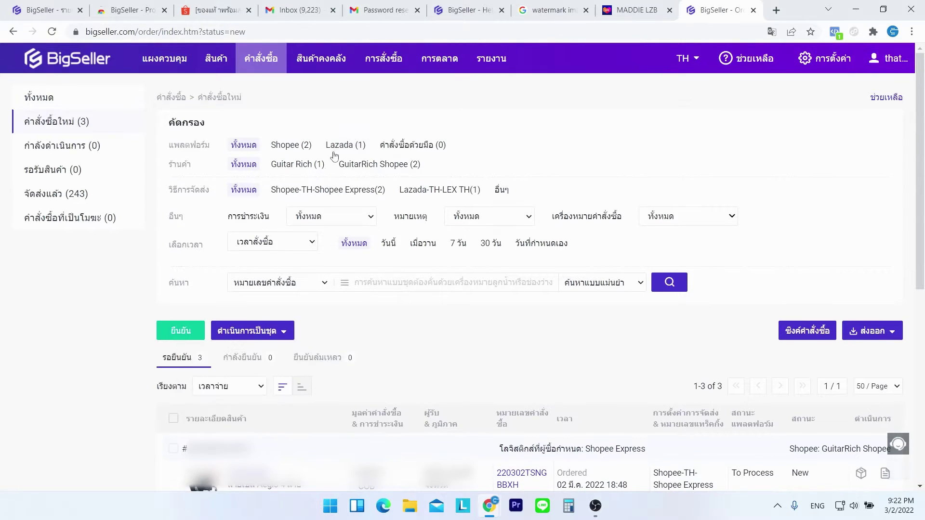
pyautogui.click(284, 147)
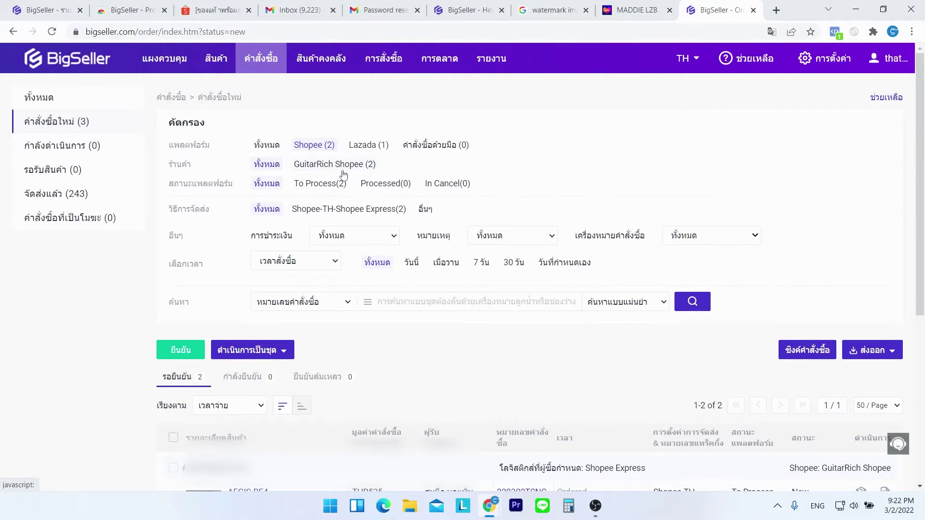
pyautogui.scroll(-5, 344, 174)
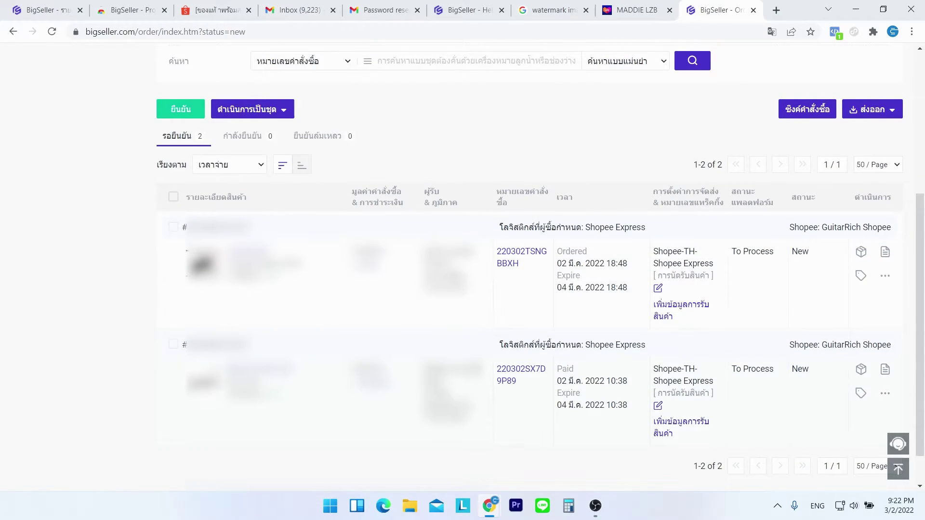
# Step: Filter the new orders to the Lazada platform and look through the Guitar Rich store's order
pyautogui.scroll(5, 463, 270)
pyautogui.click(345, 145)
pyautogui.scroll(-1, 462, 270)
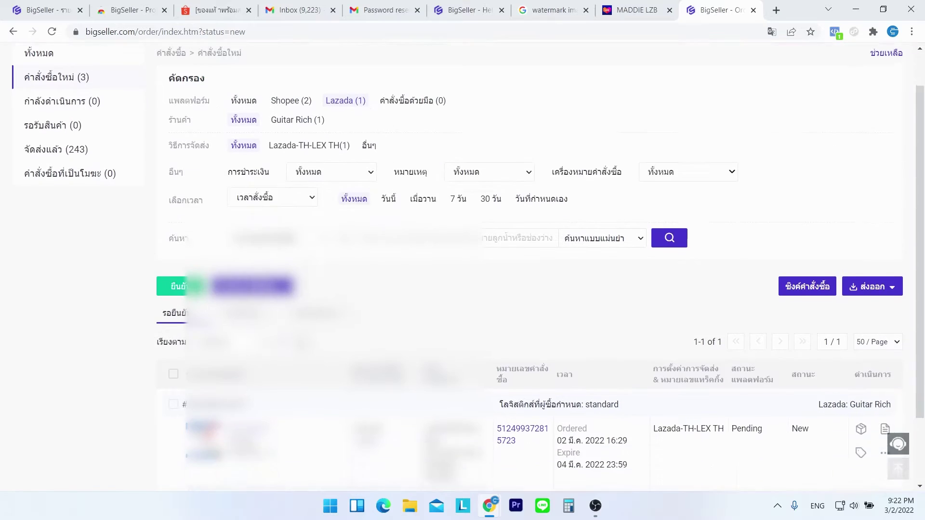
pyautogui.scroll(-2, 251, 150)
pyautogui.scroll(3, 250, 149)
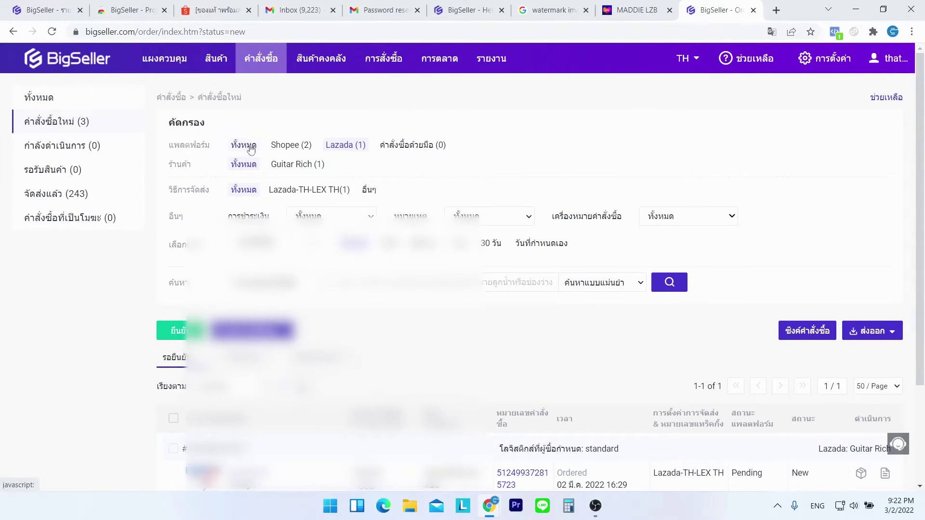
# Step: Show the new orders from all platforms and examine their dates, shipping methods and platform statuses
pyautogui.click(251, 145)
pyautogui.scroll(-8, 251, 149)
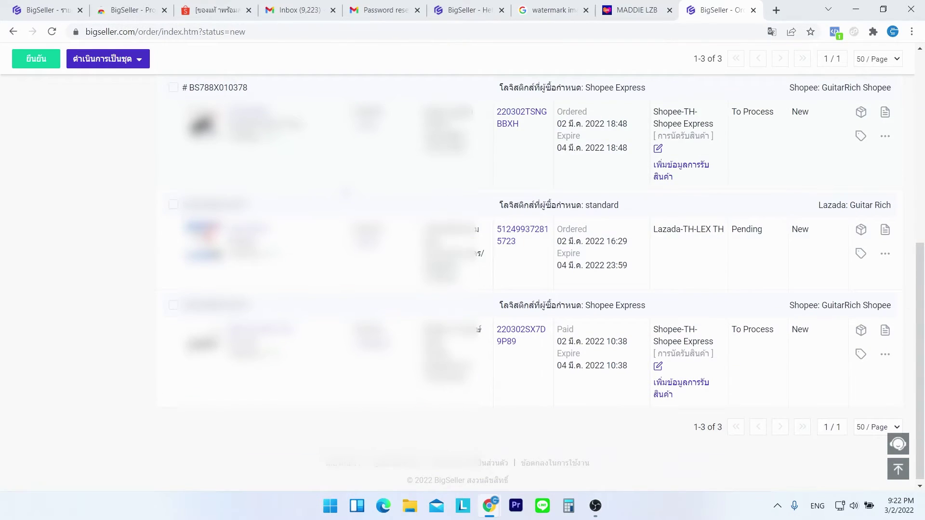
pyautogui.scroll(3, 352, 209)
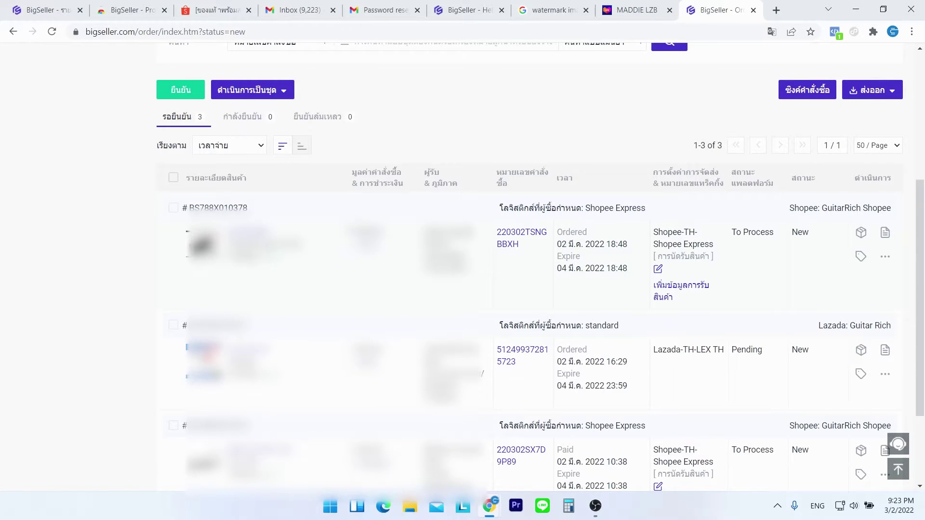
pyautogui.scroll(-3, 530, 289)
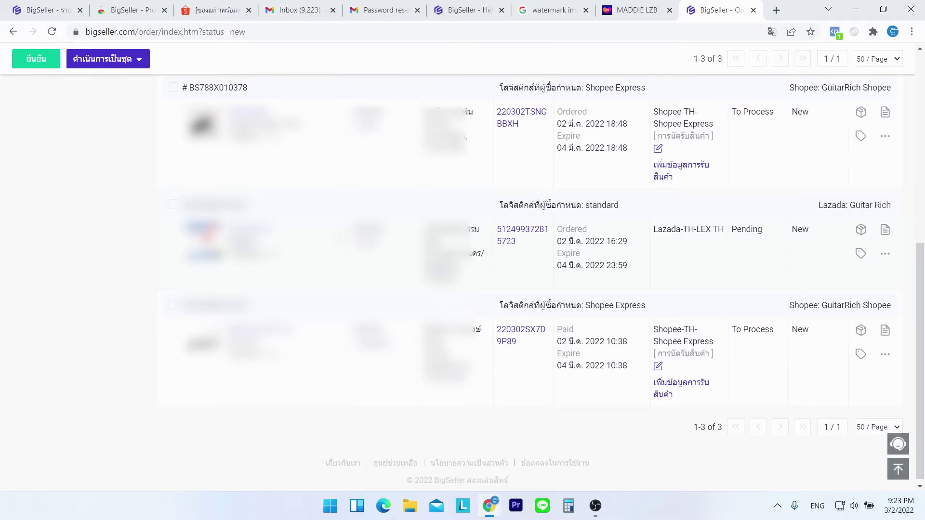
pyautogui.scroll(2, 530, 289)
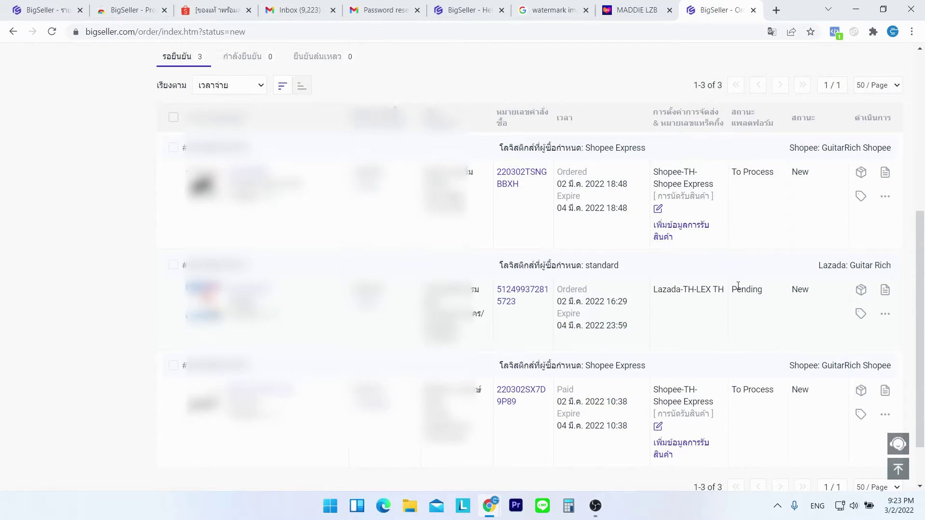
pyautogui.scroll(3, 733, 290)
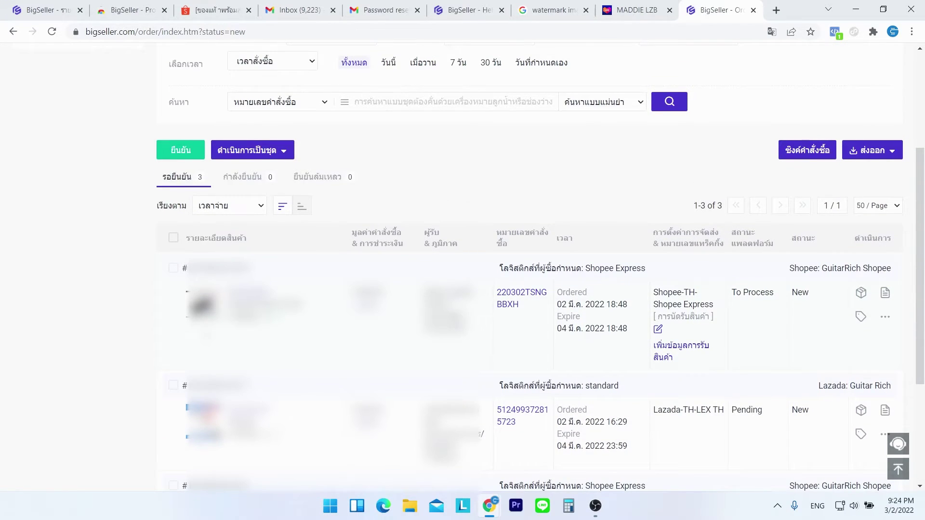
pyautogui.scroll(-3, 530, 289)
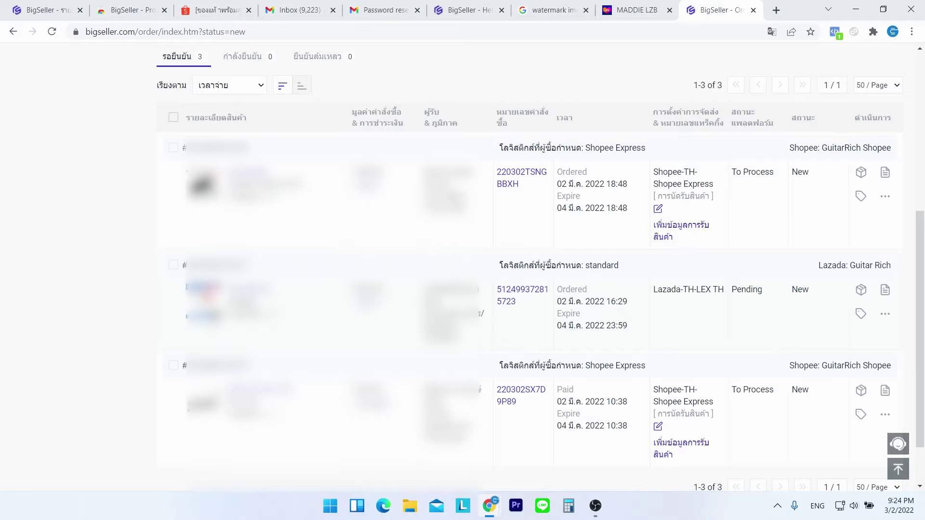
pyautogui.scroll(1, 176, 332)
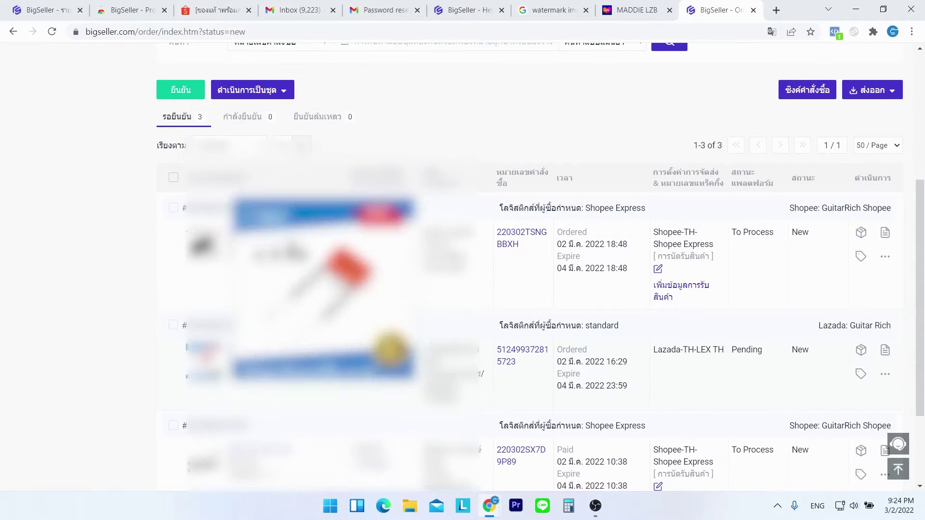
# Step: Select the new Lazada order from the Guitar Rich store and confirm it
pyautogui.click(175, 329)
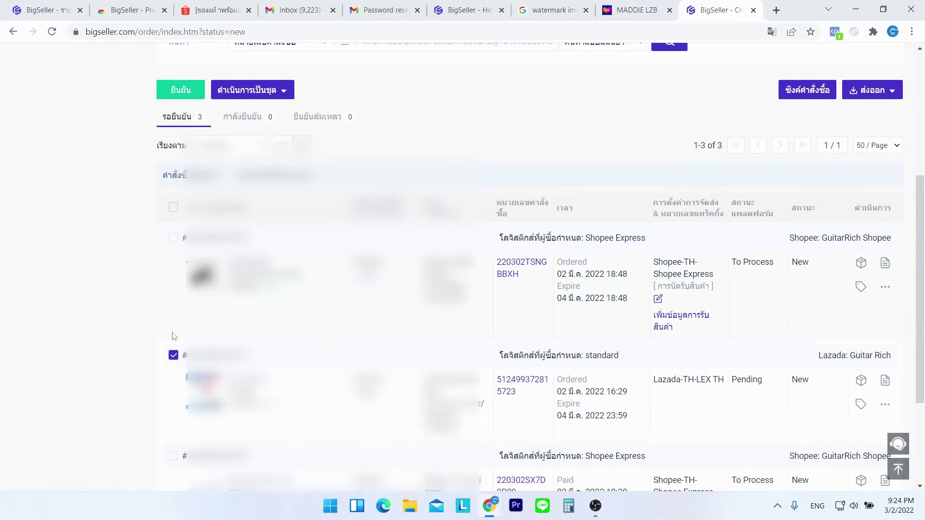
pyautogui.scroll(1, 176, 332)
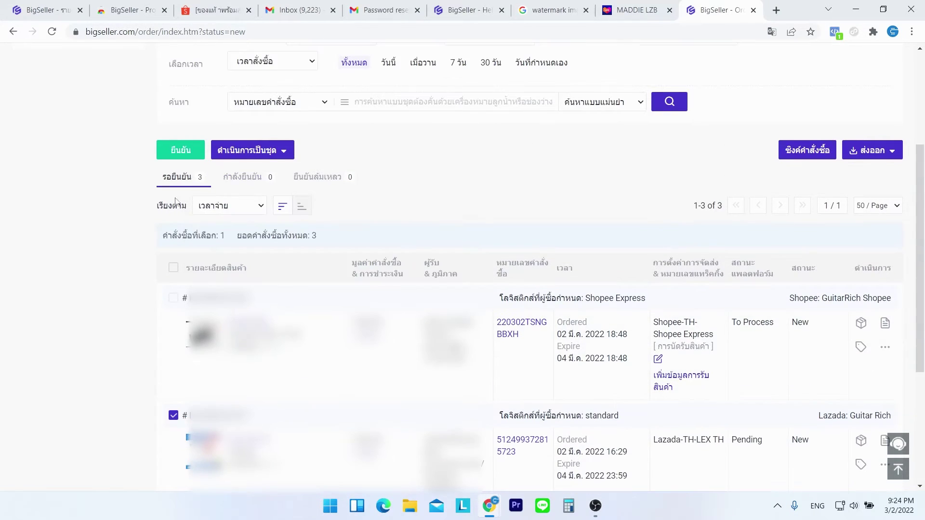
pyautogui.click(187, 156)
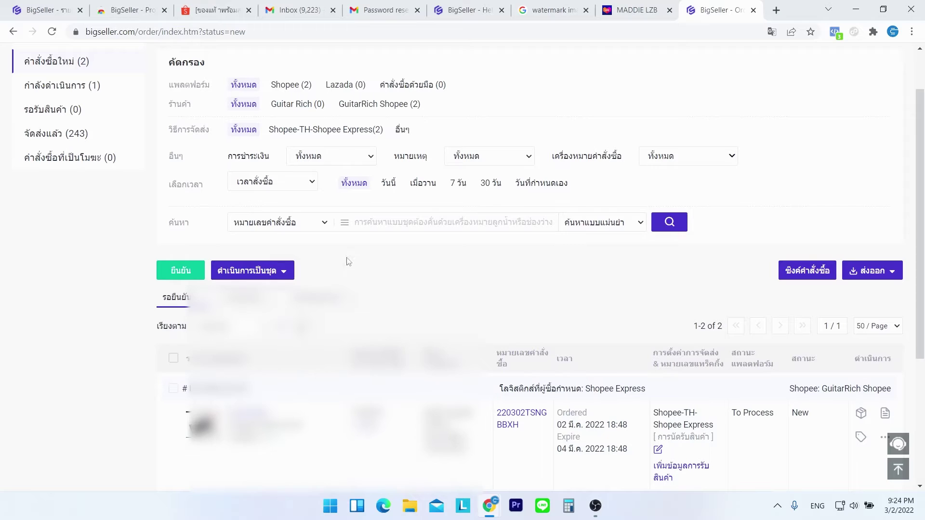
# Step: Open the processing orders and examine the confirmed Lazada order's carrier, tracking and status details
pyautogui.scroll(2, 328, 231)
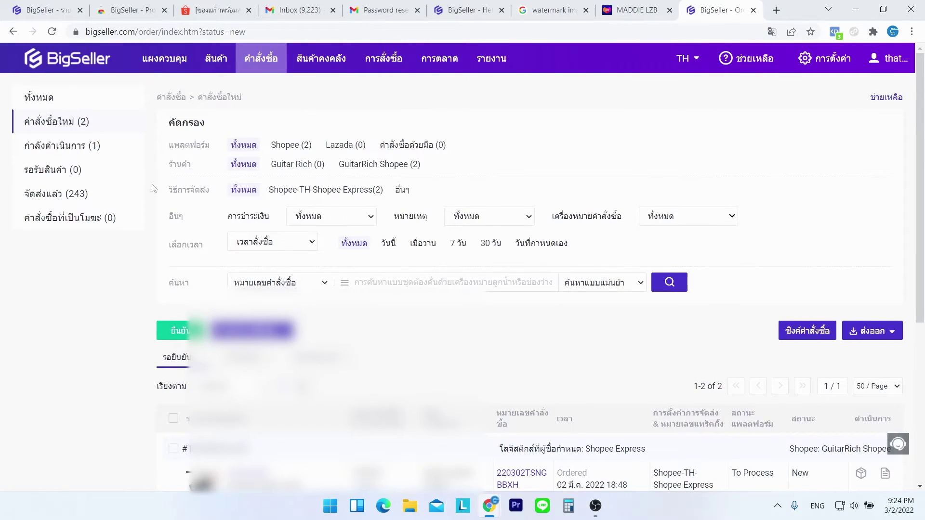
pyautogui.click(78, 150)
pyautogui.scroll(-3, 347, 261)
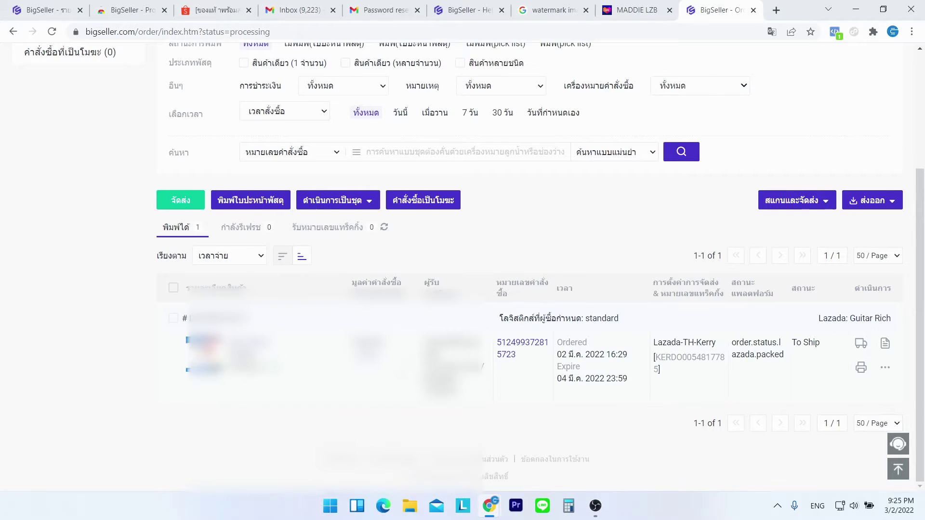
pyautogui.scroll(3, 463, 260)
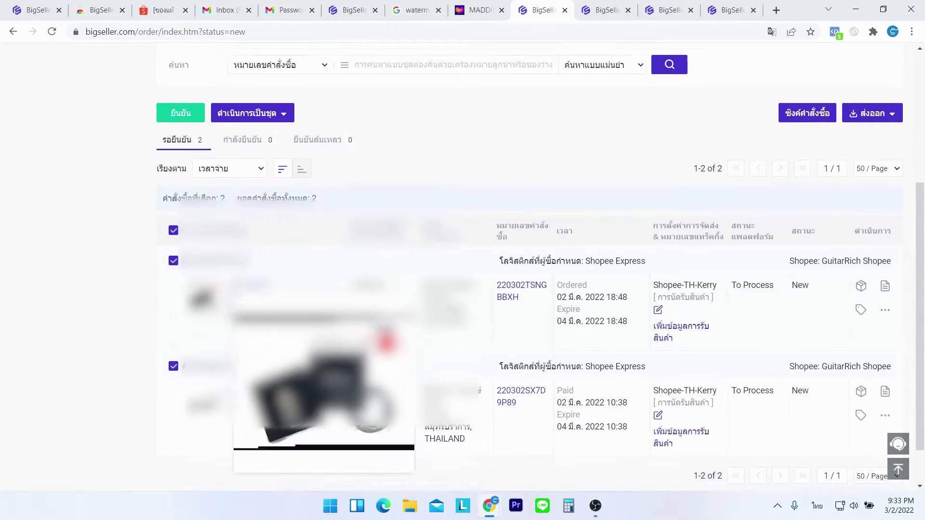
# Step: Change the first Shopee order's shipping method from pickup to self drop-off, applying it to all waiting orders with that method and as the default
pyautogui.scroll(-1, 463, 260)
pyautogui.scroll(1, 463, 261)
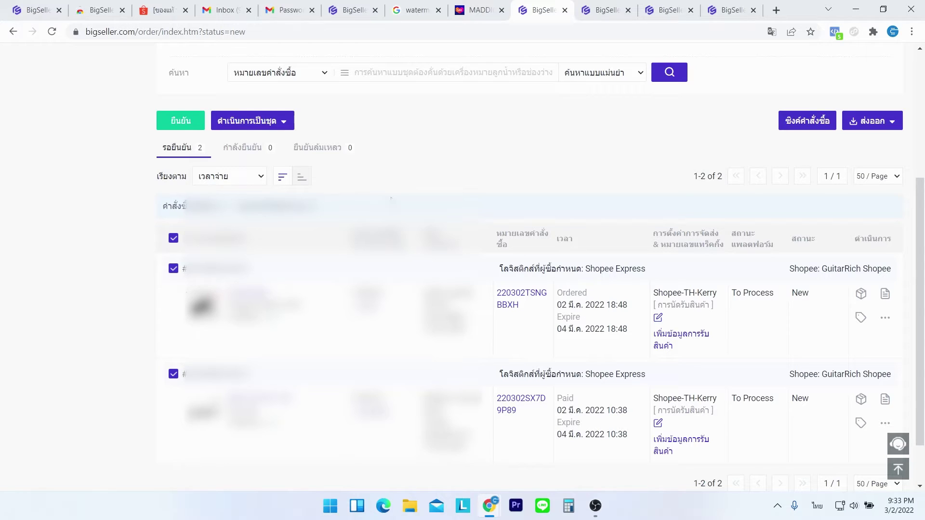
pyautogui.scroll(-1, 390, 198)
pyautogui.doubleClick(689, 247)
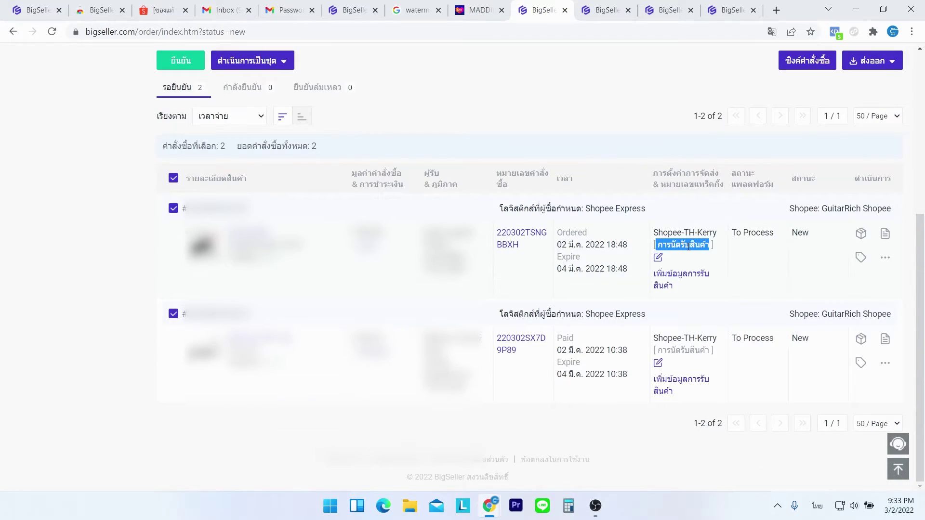
pyautogui.click(660, 258)
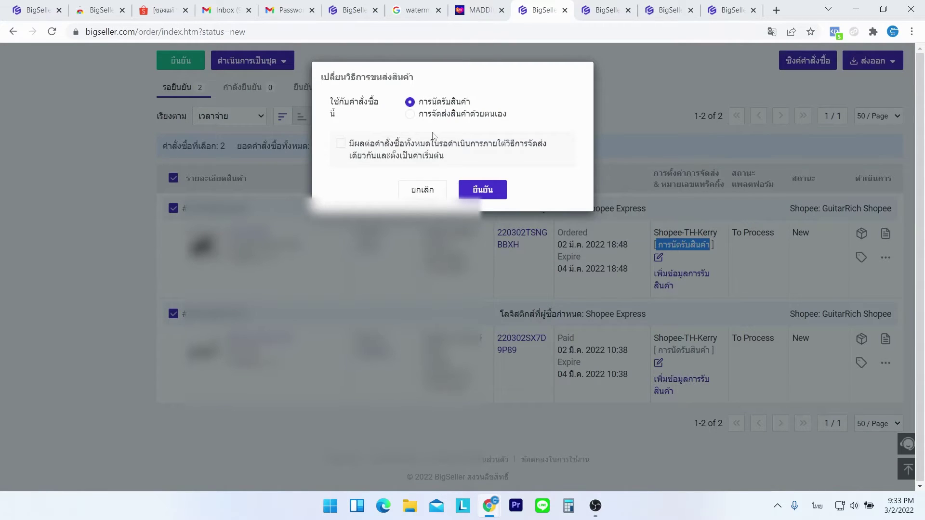
pyautogui.click(440, 115)
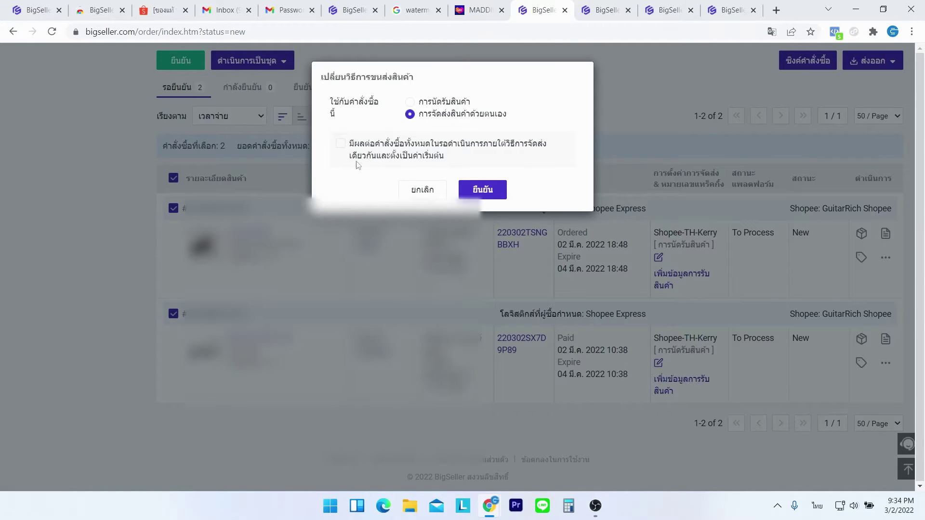
pyautogui.click(342, 146)
pyautogui.click(483, 192)
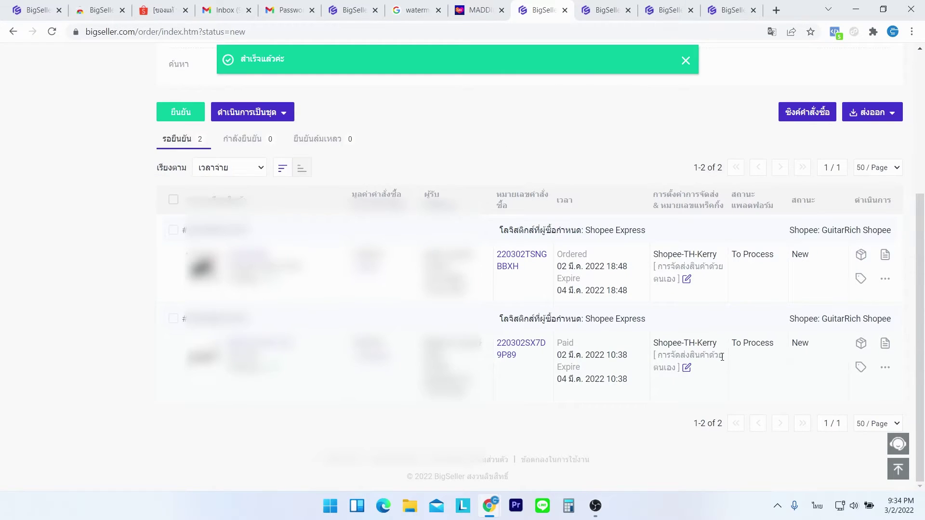
pyautogui.moveTo(723, 355); pyautogui.dragTo(660, 359)
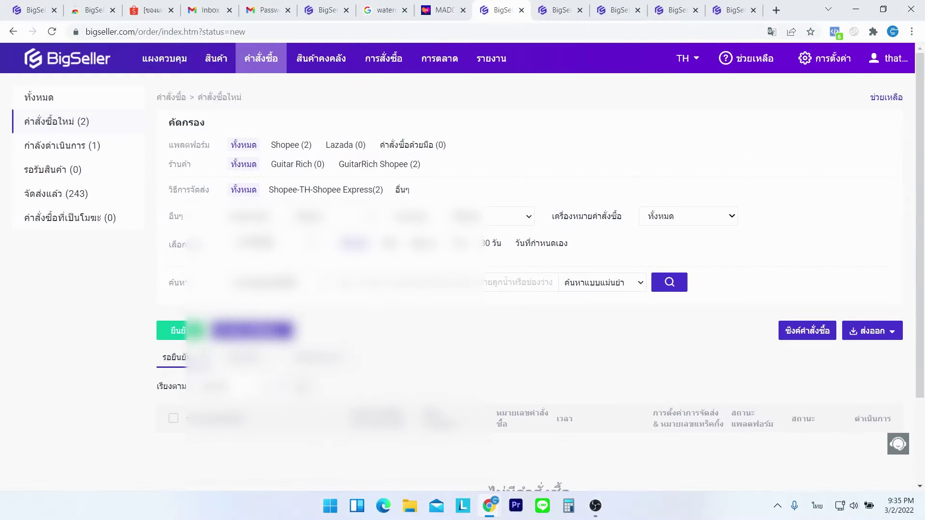
# Step: Return to the processing orders and look through the Shopee and Lazada orders ready for printing
pyautogui.click(50, 152)
pyautogui.scroll(-5, 50, 152)
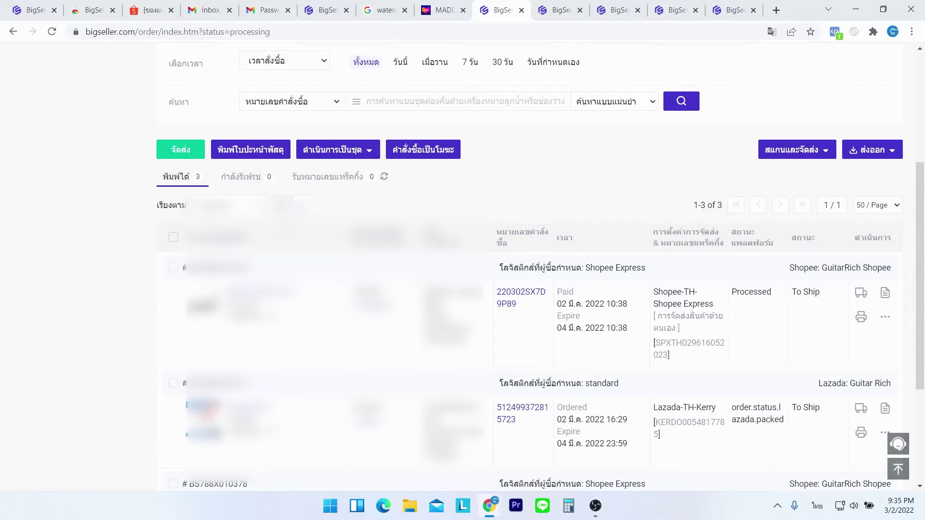
pyautogui.scroll(-1, 179, 184)
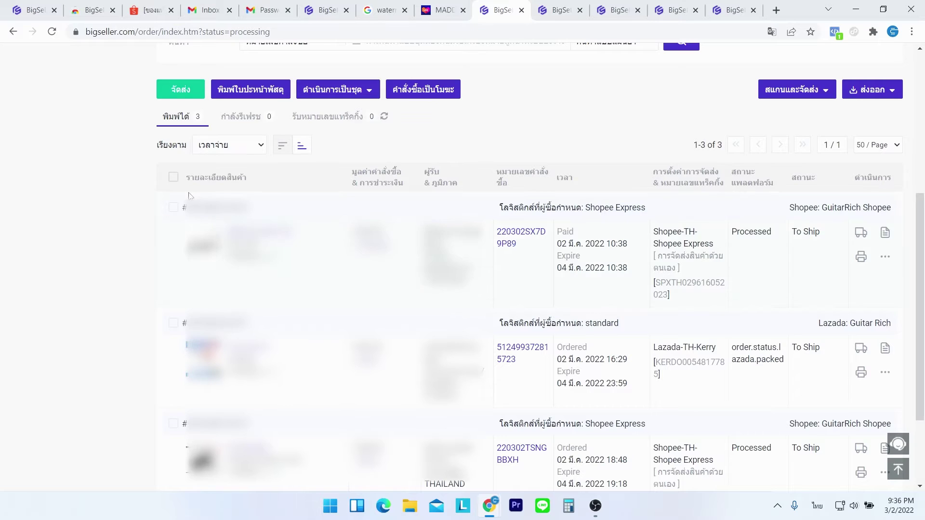
pyautogui.scroll(-1, 187, 198)
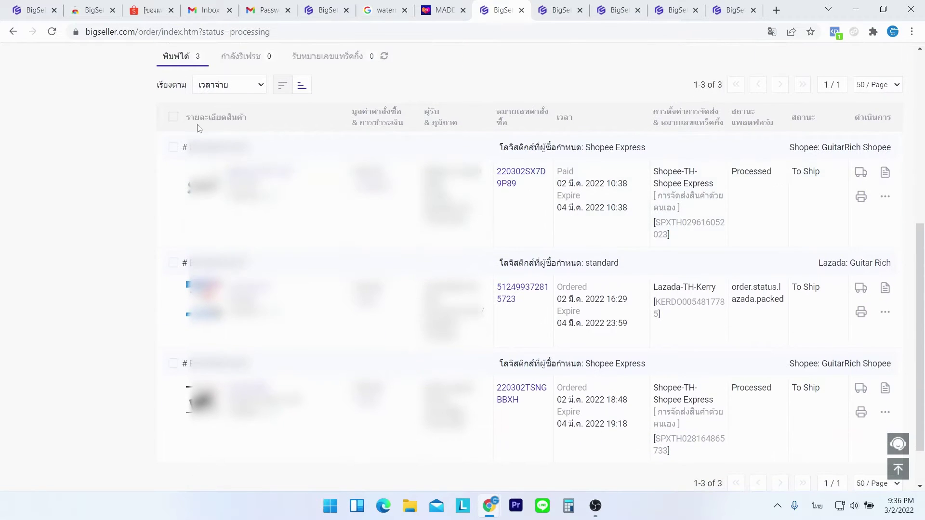
# Step: Select all processing orders, review the batch printing options, and print the orders' shipping labels
pyautogui.click(174, 116)
pyautogui.scroll(3, 164, 189)
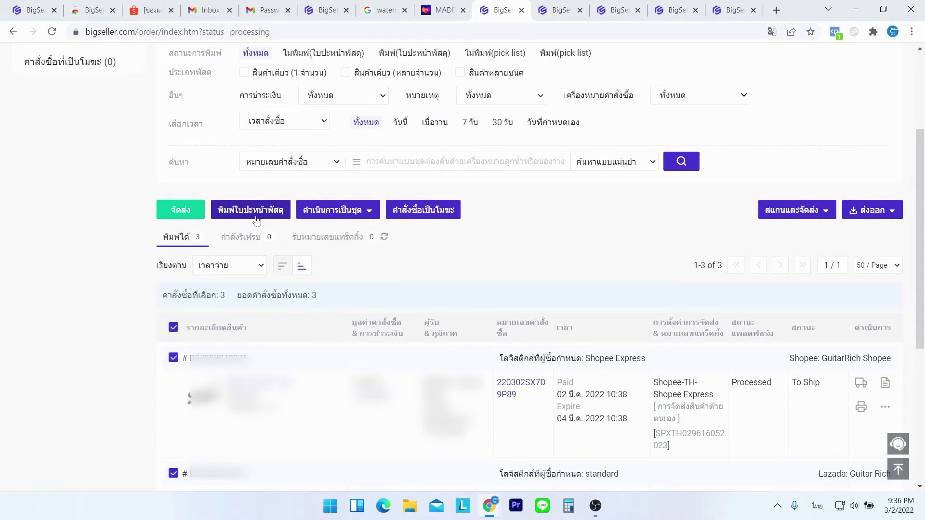
pyautogui.moveTo(322, 213)
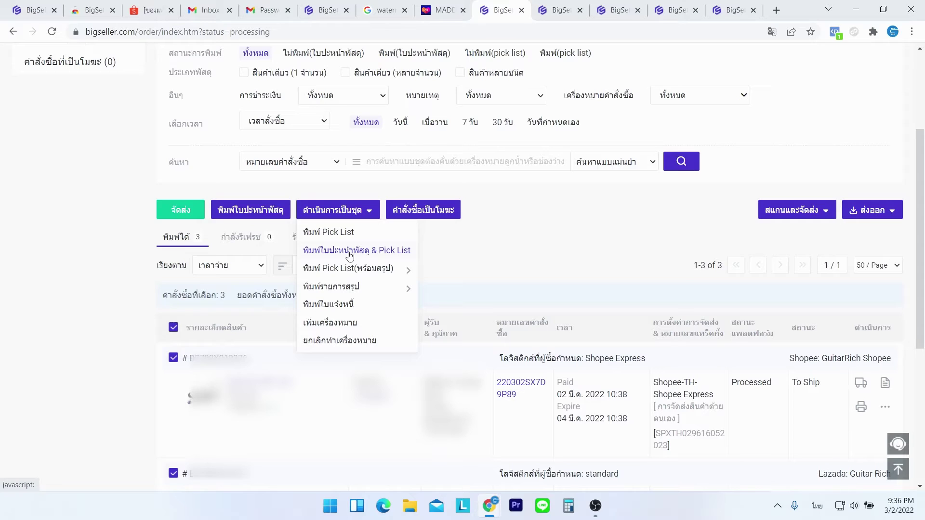
pyautogui.scroll(-1, 350, 256)
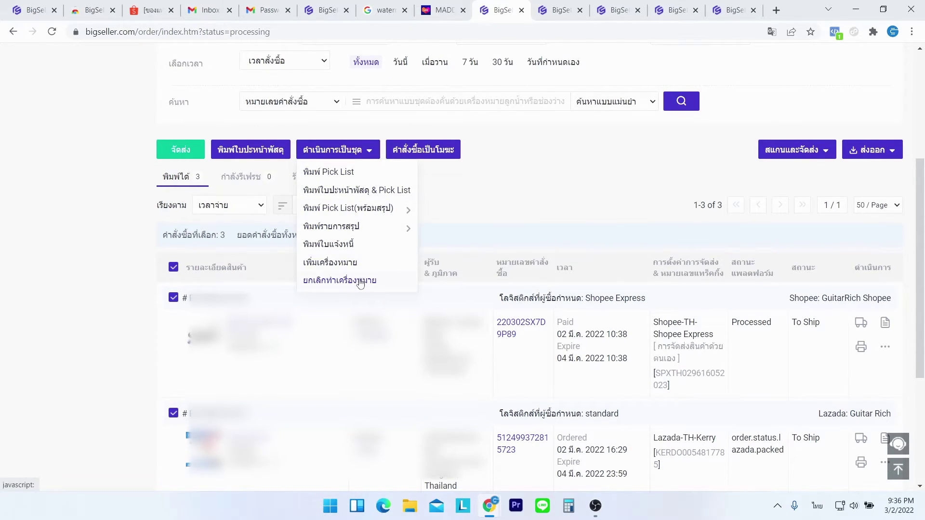
pyautogui.click(242, 139)
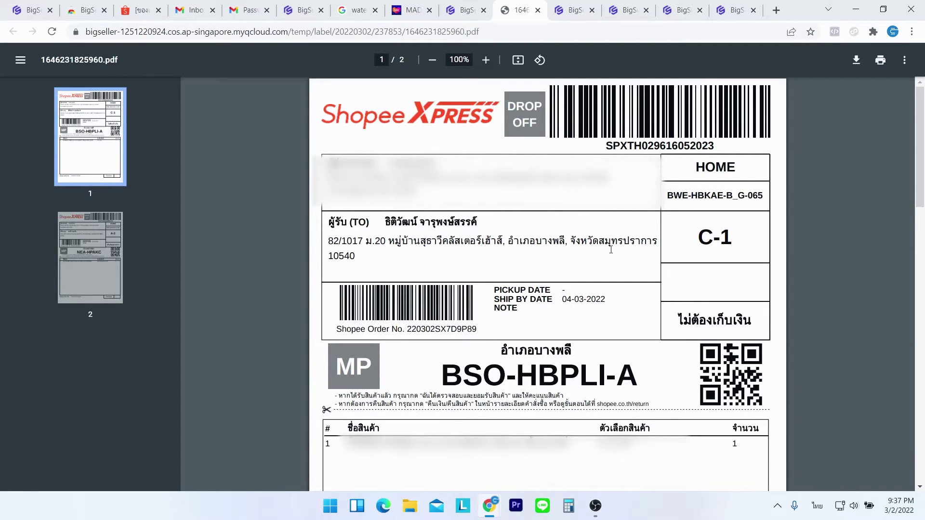
# Step: Check both pages of the Shopee Xpress shipping label PDF and return to the processing orders in BigSeller
pyautogui.click(124, 284)
pyautogui.click(109, 168)
pyautogui.click(91, 284)
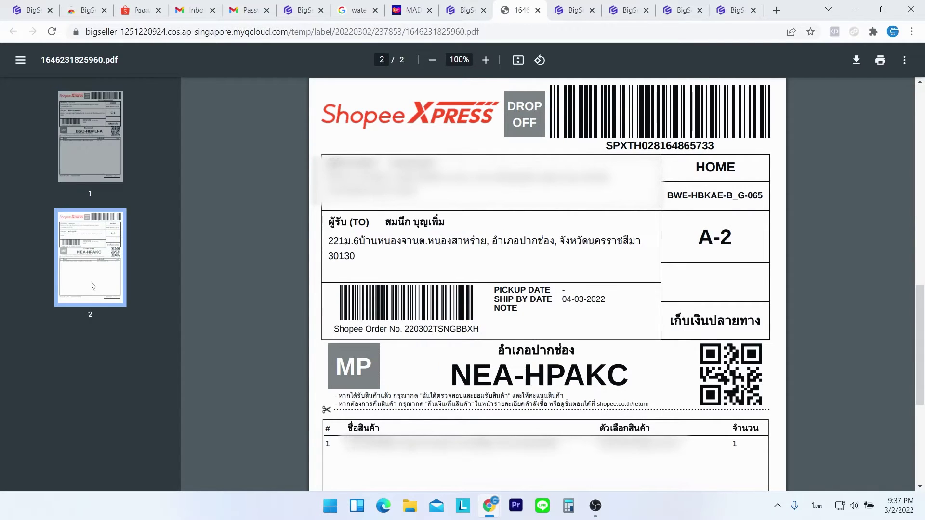
pyautogui.click(90, 168)
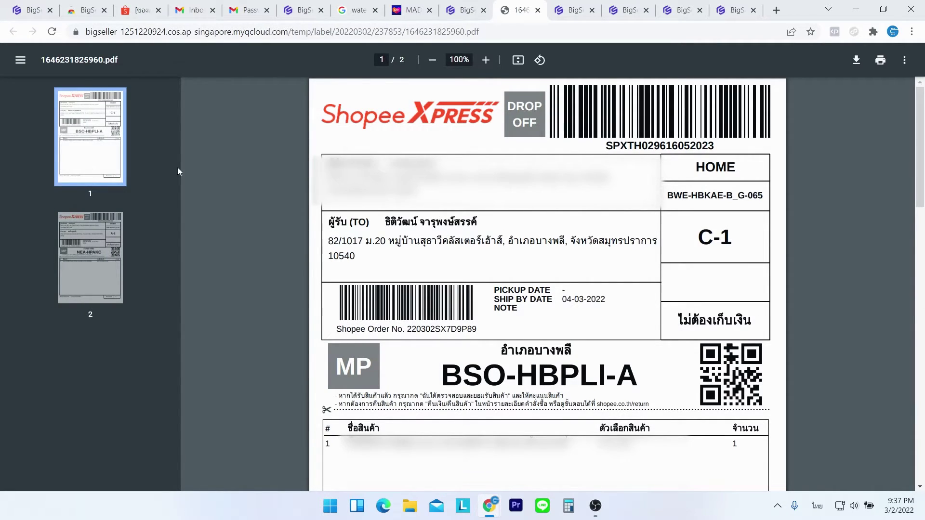
pyautogui.click(474, 7)
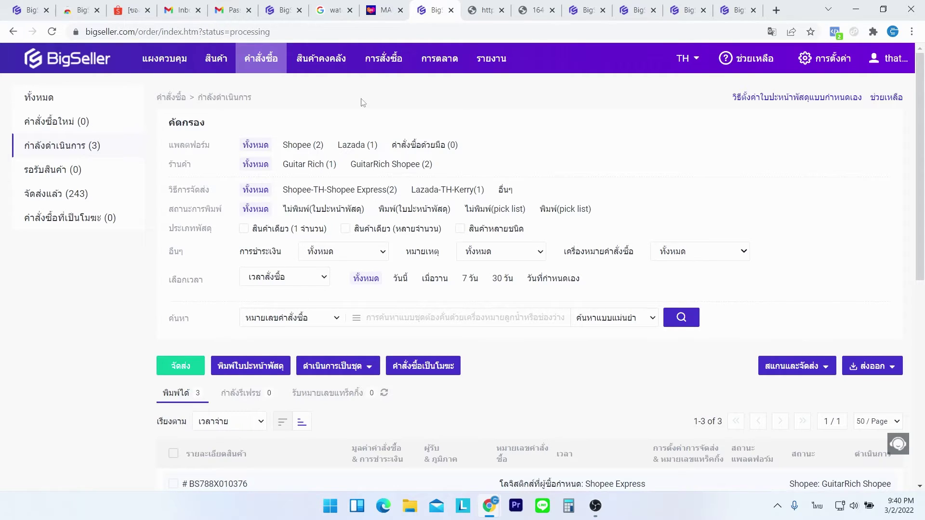
# Step: Look over the processing orders list and show the order management tools that are available
pyautogui.moveTo(261, 68)
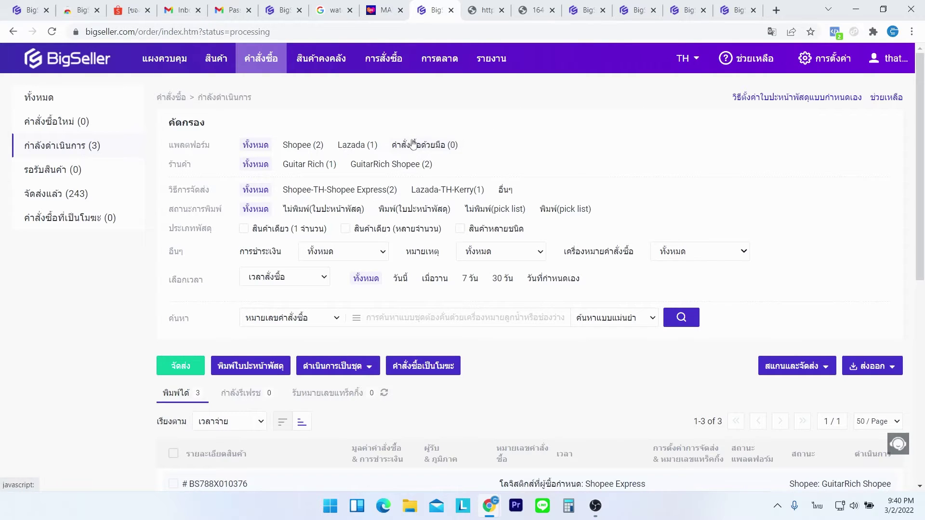
pyautogui.moveTo(319, 62)
pyautogui.scroll(-5, 325, 207)
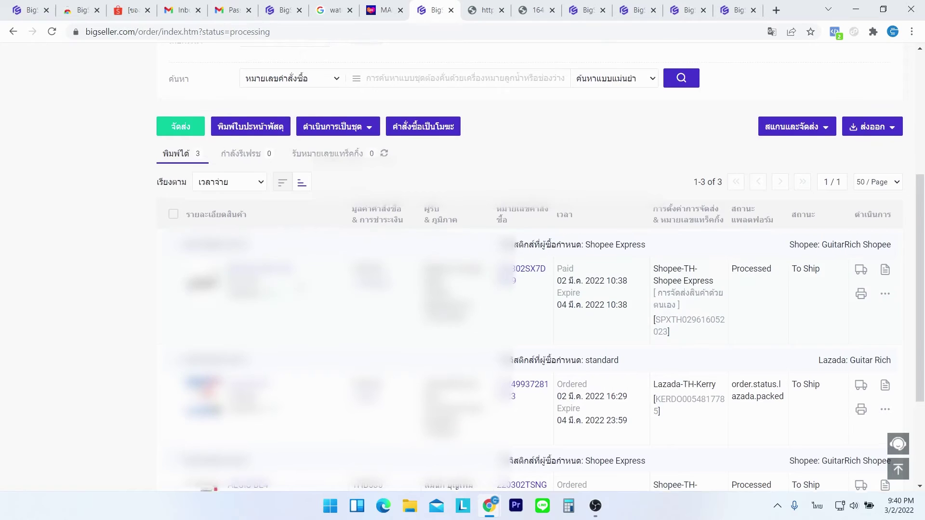
pyautogui.scroll(5, 300, 277)
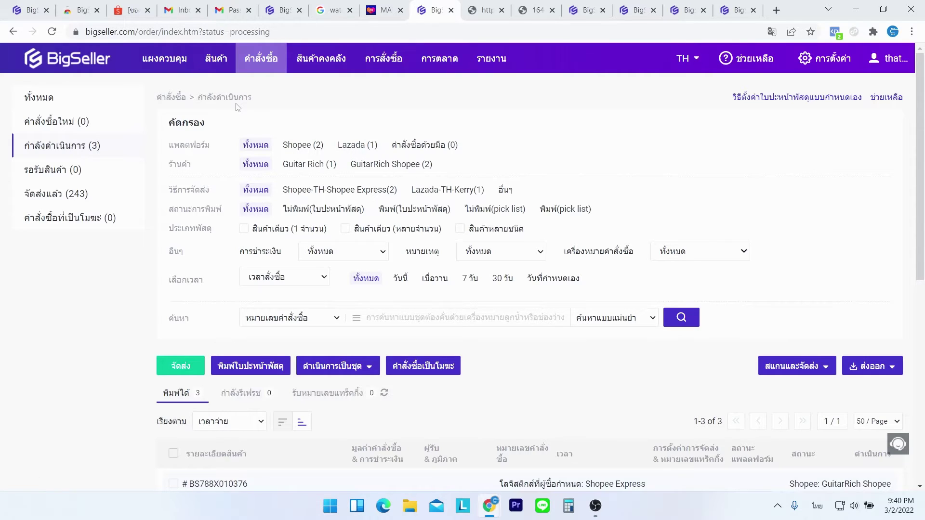
pyautogui.moveTo(248, 54)
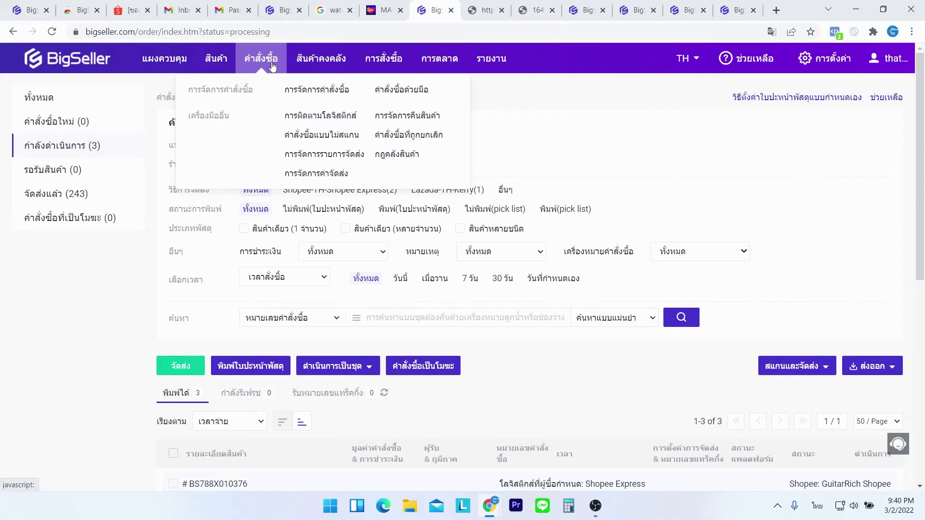
# Step: Open the logistics tracking page and look through the delivery statuses of the shipped Shopee and Lazada orders
pyautogui.click(331, 115)
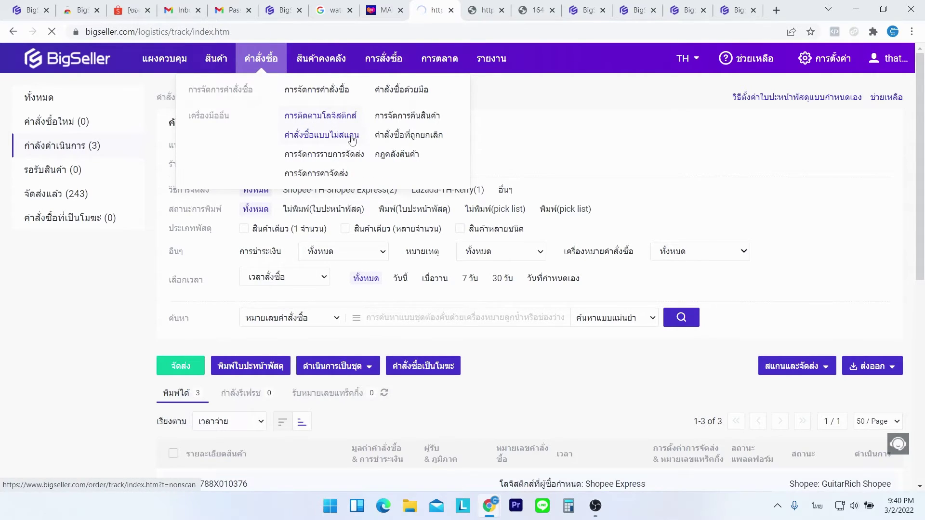
pyautogui.scroll(-3, 354, 143)
pyautogui.scroll(-3, 359, 147)
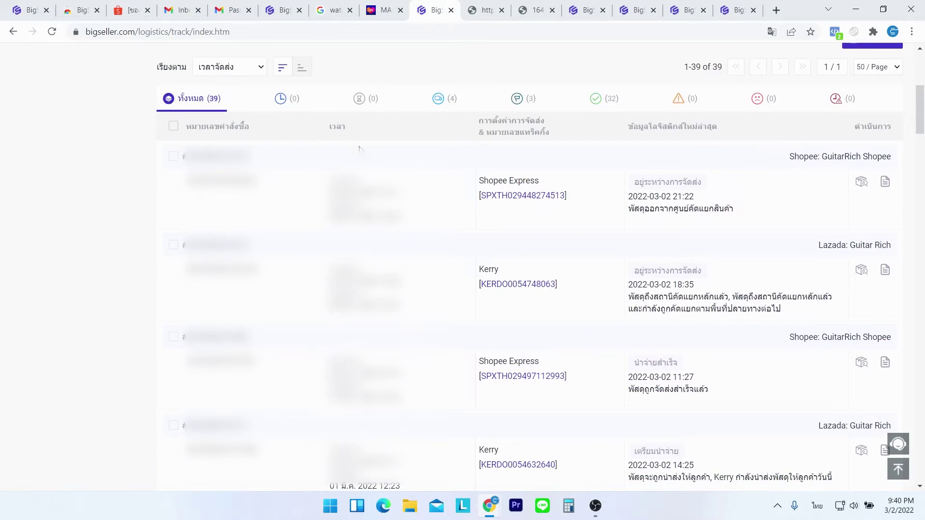
pyautogui.scroll(5, 361, 148)
pyautogui.scroll(-4, 382, 148)
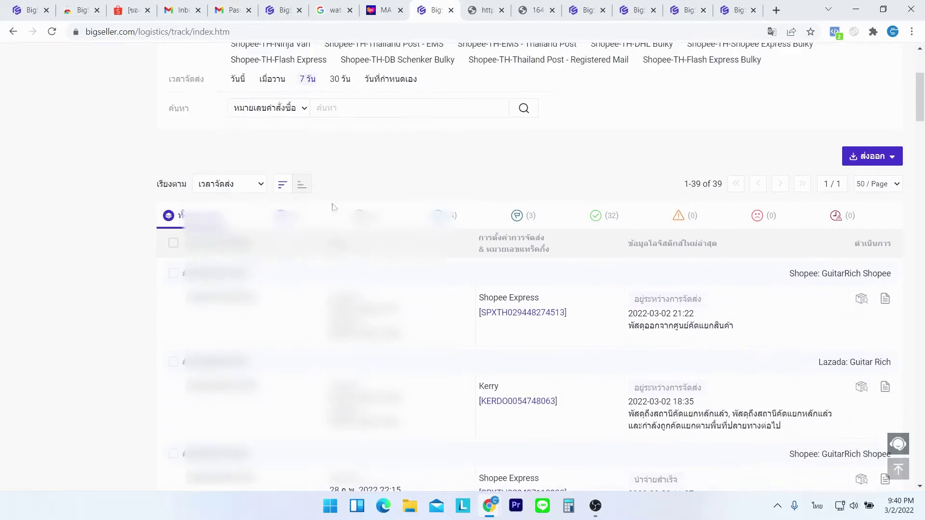
pyautogui.scroll(-3, 339, 207)
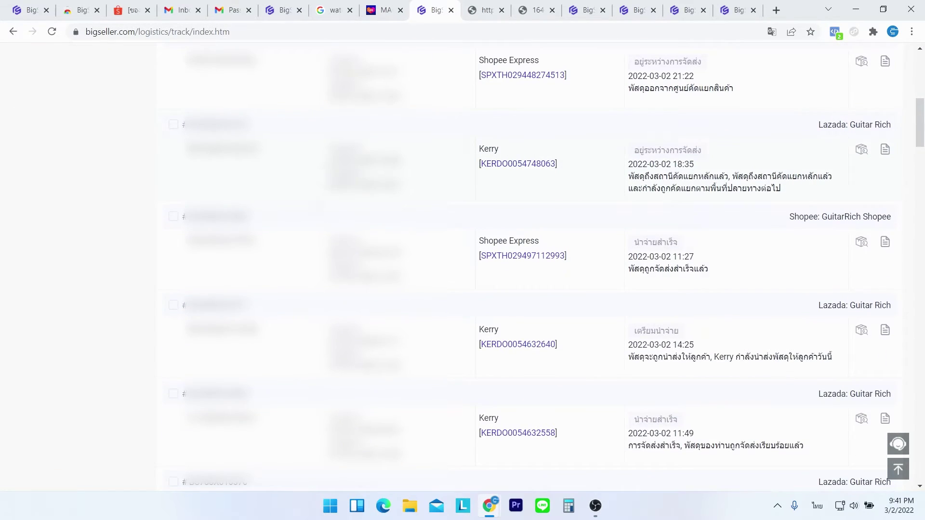
pyautogui.scroll(2, 645, 210)
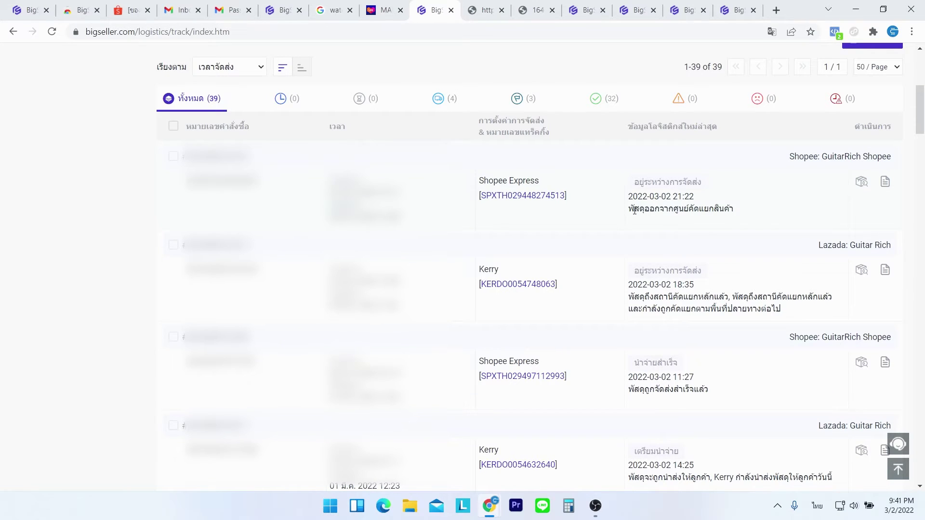
# Step: Read the latest status of the first Shopee Express parcel, view its full tracking history, and close the tracking details
pyautogui.moveTo(635, 210); pyautogui.dragTo(742, 214)
pyautogui.click(768, 212)
pyautogui.click(519, 197)
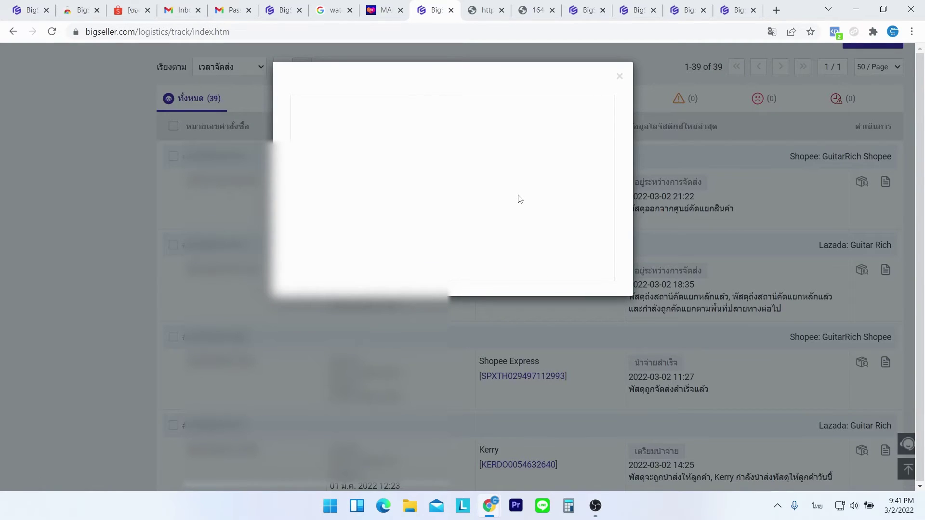
pyautogui.scroll(-2, 450, 275)
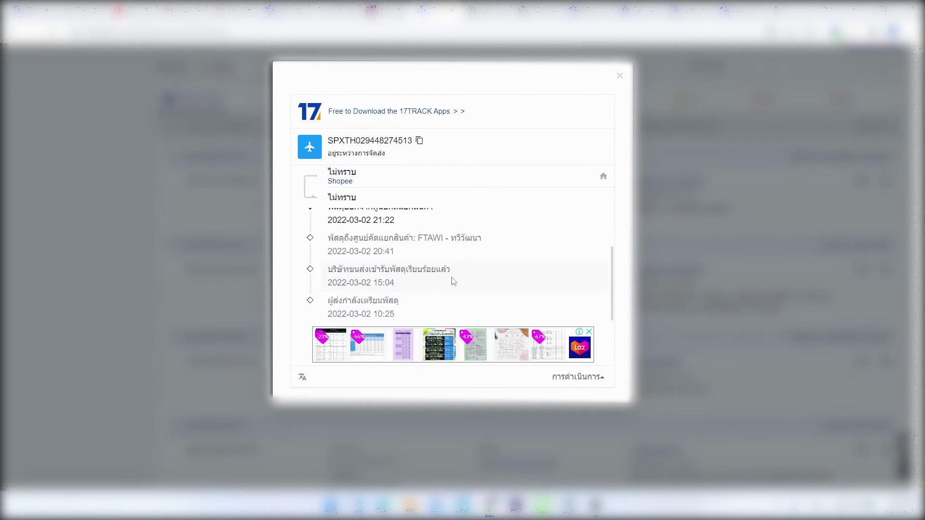
pyautogui.scroll(2, 450, 213)
pyautogui.scroll(-3, 450, 213)
pyautogui.scroll(2, 401, 313)
pyautogui.scroll(-2, 400, 313)
pyautogui.click(619, 76)
pyautogui.scroll(6, 598, 169)
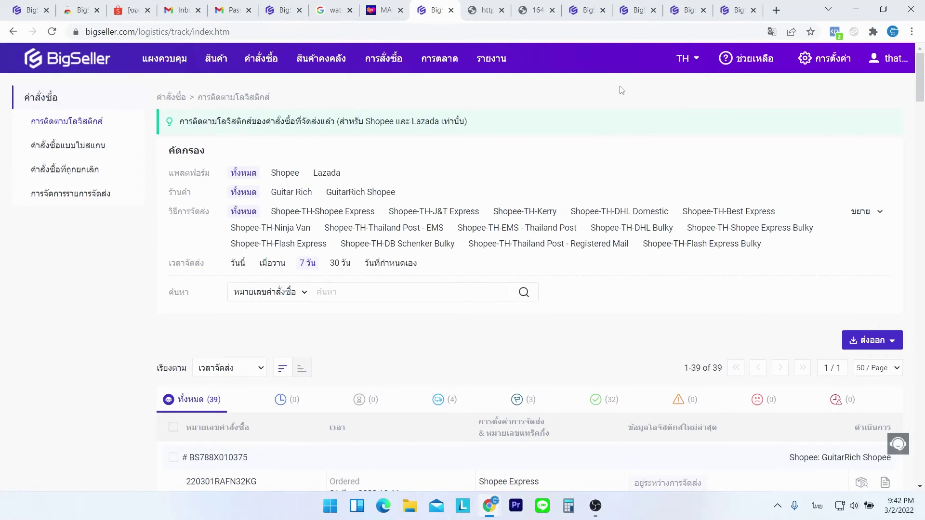
# Step: Open the customer list and look over the customer total, data sources and order times
pyautogui.moveTo(342, 80)
pyautogui.moveTo(443, 69)
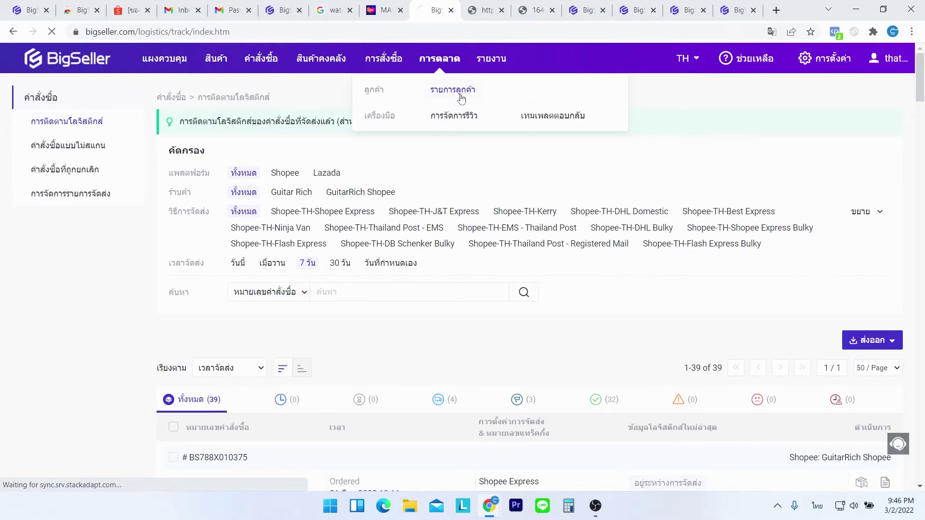
pyautogui.click(462, 98)
pyautogui.scroll(-4, 458, 95)
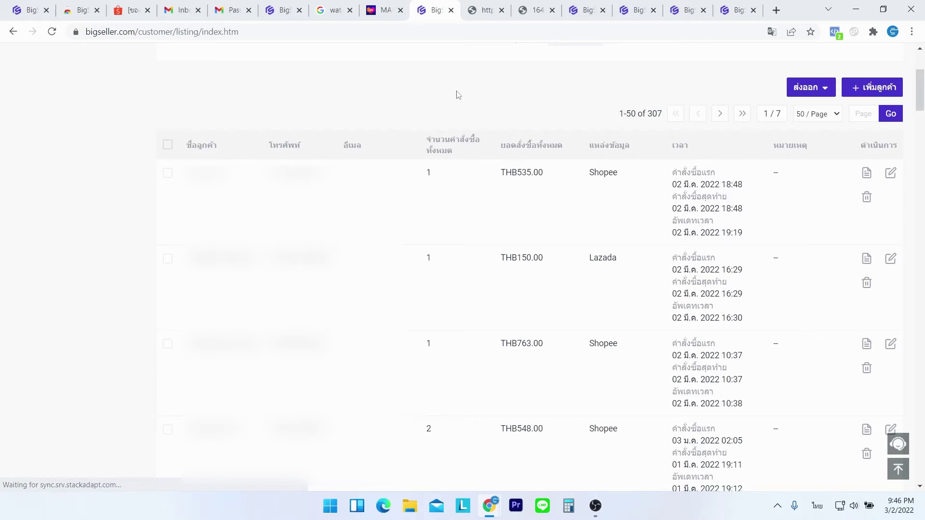
pyautogui.doubleClick(655, 114)
pyautogui.scroll(1, 690, 265)
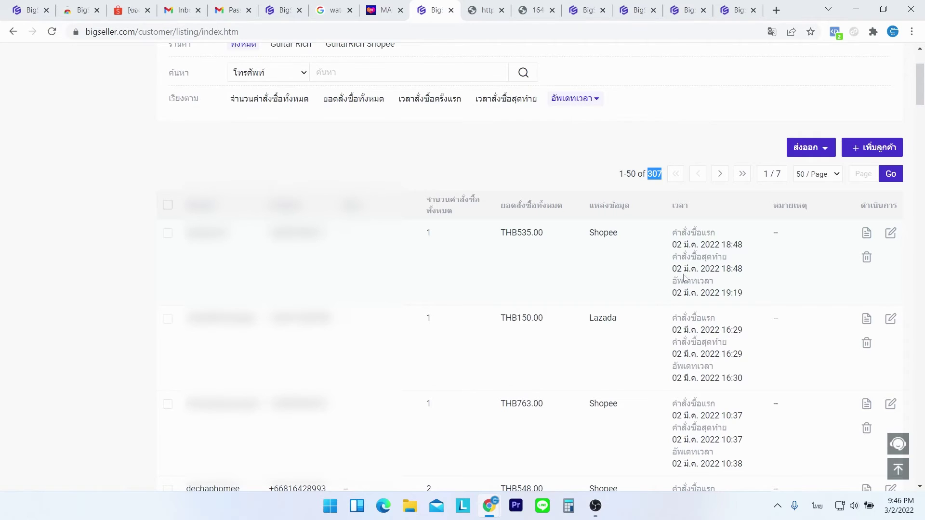
pyautogui.scroll(-3, 689, 266)
pyautogui.scroll(4, 690, 265)
pyautogui.scroll(-2, 175, 181)
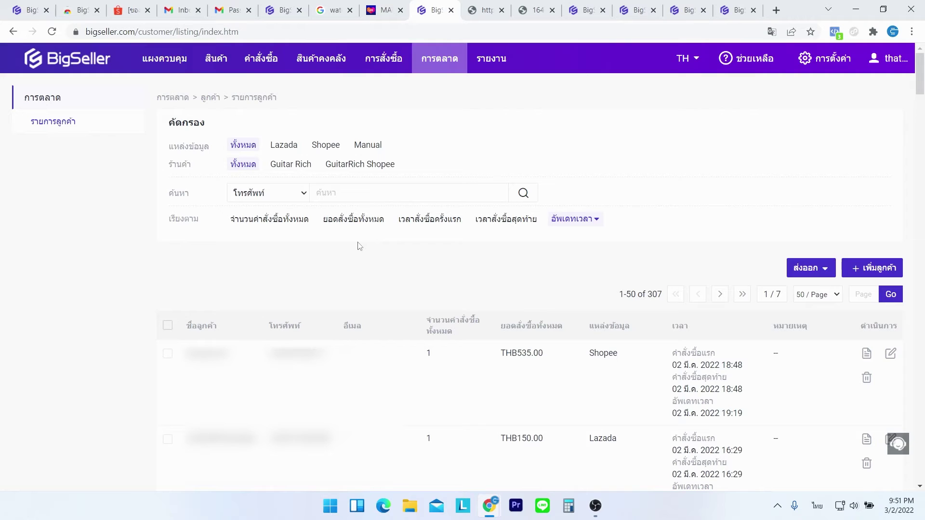
# Step: Examine the customer list's contact details and total order amount columns
pyautogui.scroll(-2, 310, 280)
pyautogui.scroll(-2, 321, 278)
pyautogui.scroll(3, 320, 277)
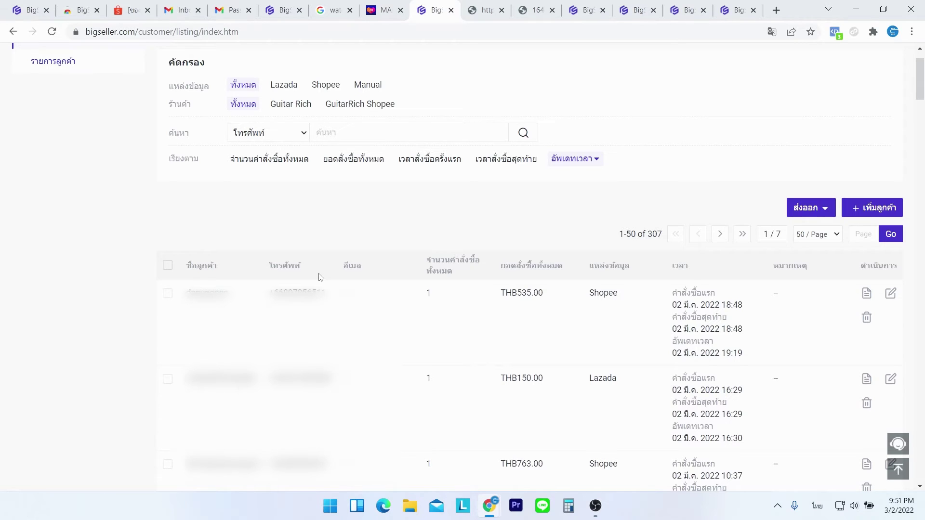
pyautogui.scroll(-1, 320, 277)
pyautogui.moveTo(548, 238); pyautogui.dragTo(499, 237)
pyautogui.click(530, 245)
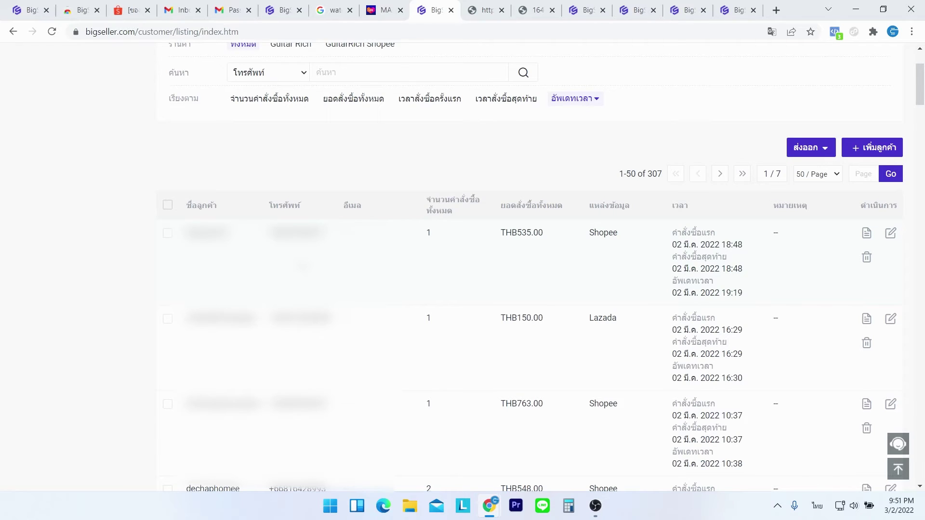
# Step: Select all customers on the page, export all customers to an Excel file, and download the exported file
pyautogui.click(168, 206)
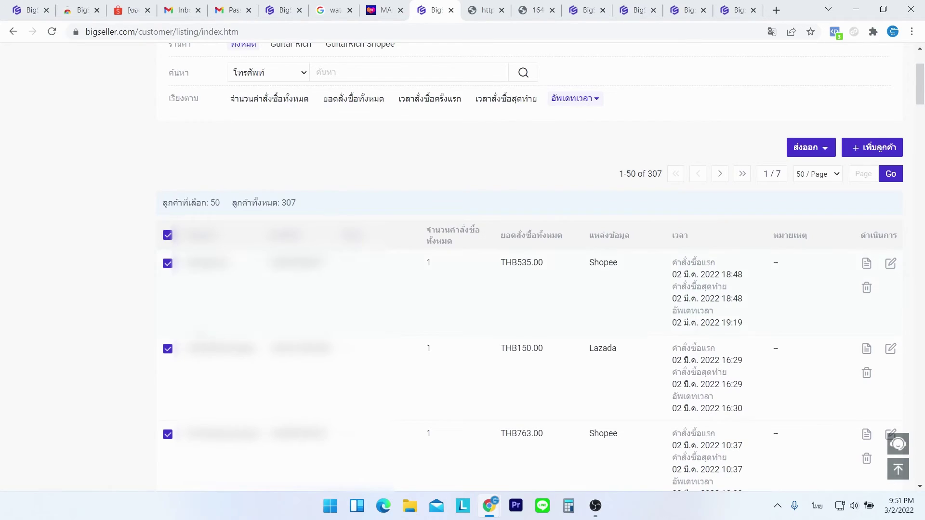
pyautogui.scroll(-4, 325, 269)
pyautogui.scroll(-10, 231, 245)
pyautogui.scroll(15, 220, 256)
pyautogui.scroll(-12, 207, 254)
pyautogui.scroll(10, 198, 256)
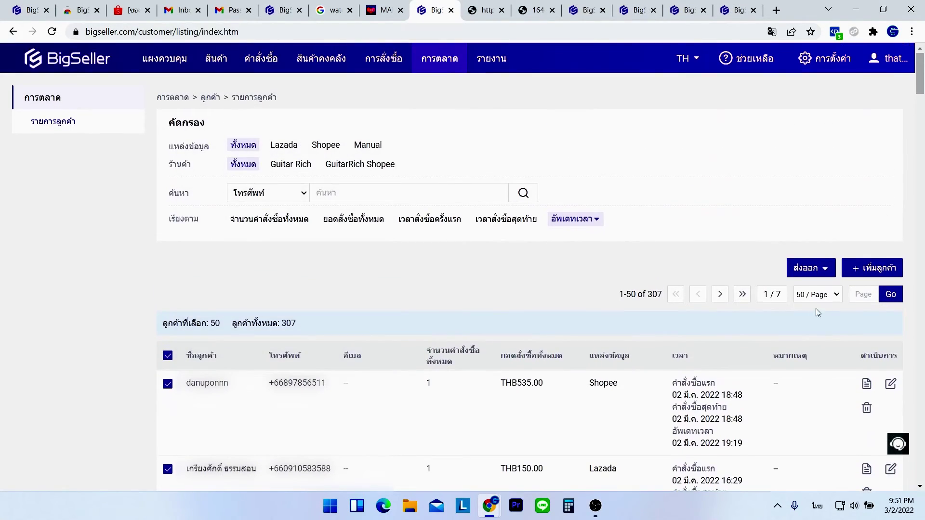
pyautogui.moveTo(812, 272)
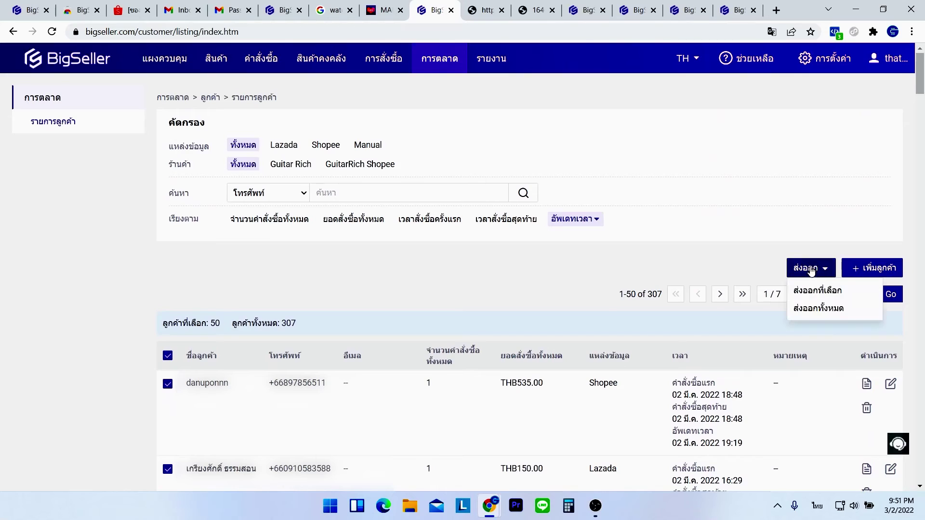
pyautogui.click(822, 309)
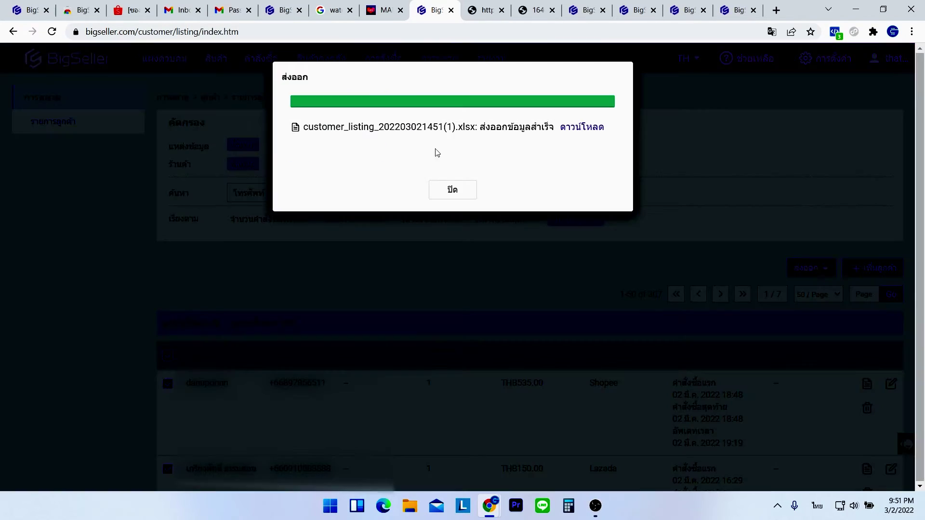
pyautogui.click(582, 130)
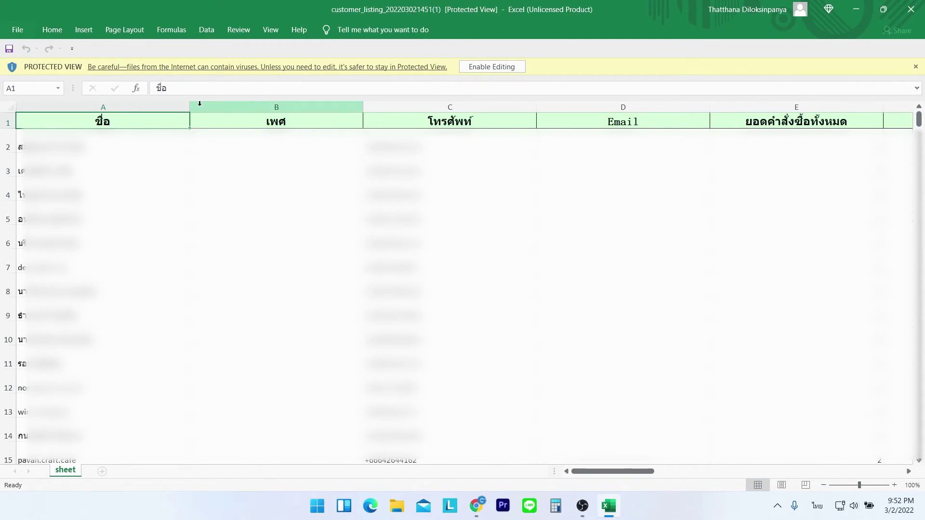
# Step: Look through the exported customer workbook's columns from name to postal code, and return to BigSeller
pyautogui.click(750, 58)
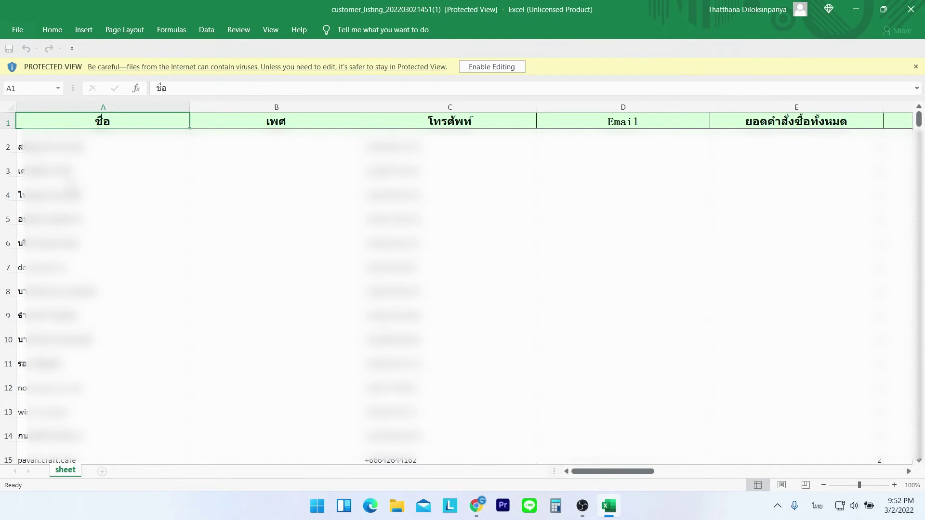
pyautogui.moveTo(608, 472); pyautogui.dragTo(675, 474)
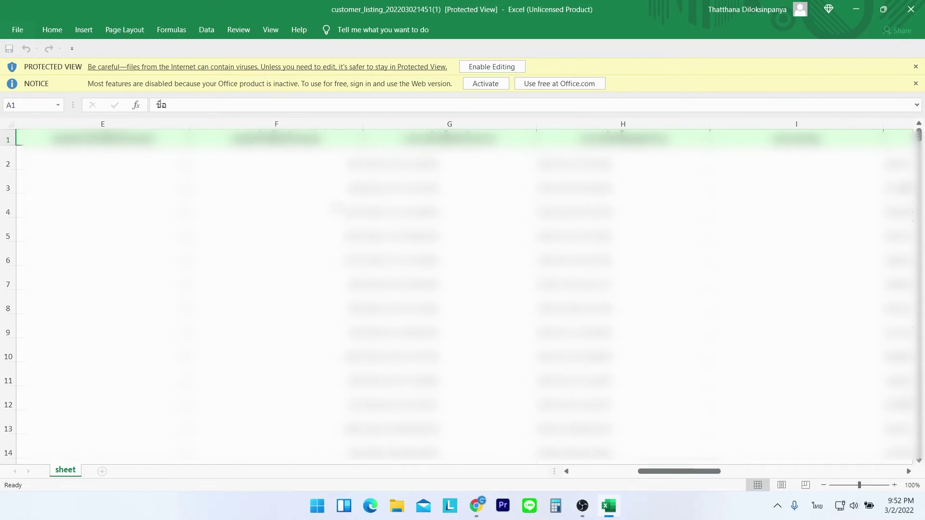
pyautogui.click(276, 139)
pyautogui.moveTo(680, 475); pyautogui.dragTo(753, 480)
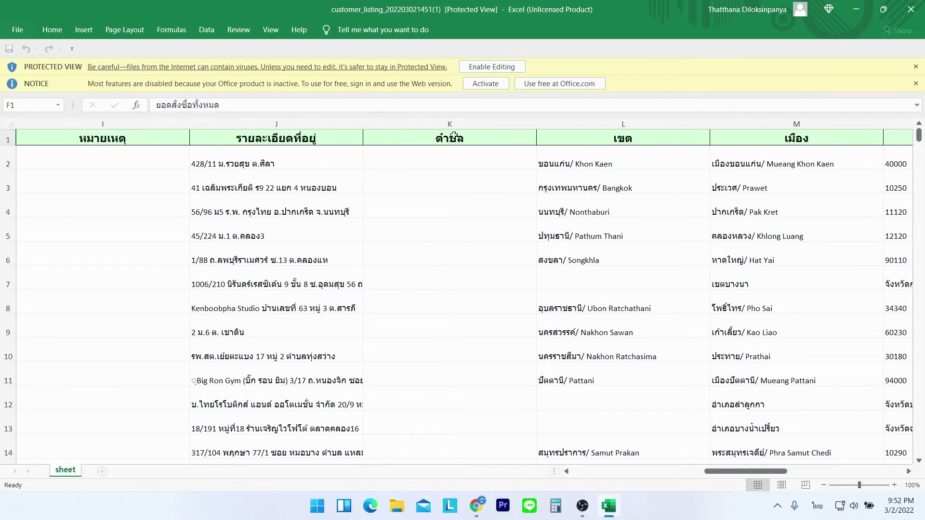
pyautogui.moveTo(773, 472); pyautogui.dragTo(823, 472)
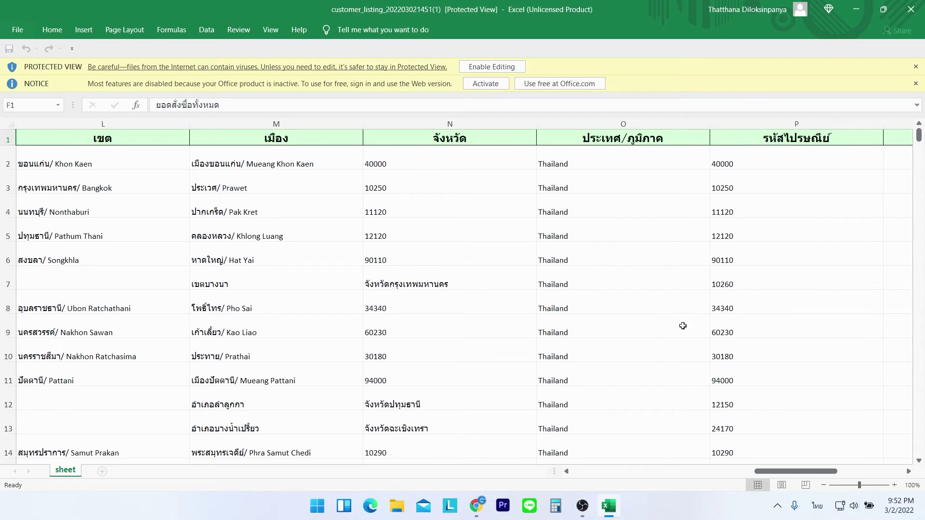
pyautogui.moveTo(815, 472); pyautogui.dragTo(626, 479)
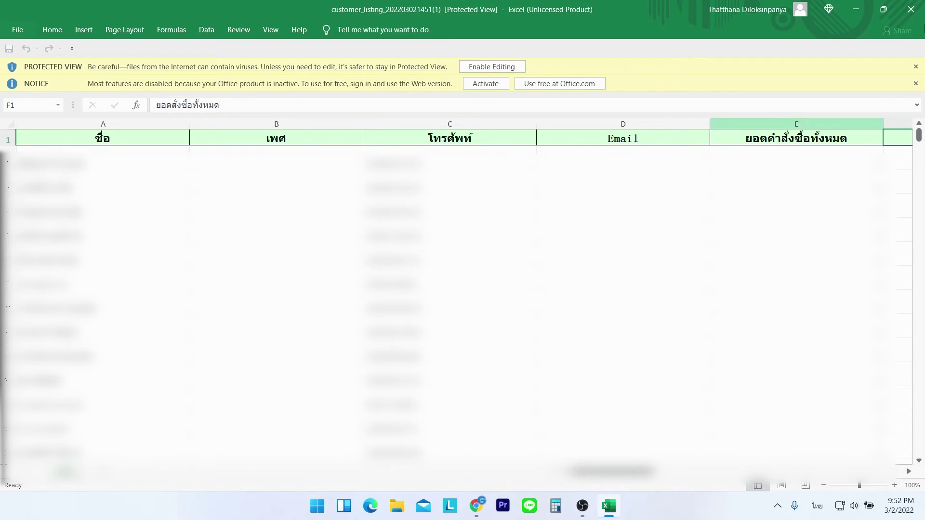
pyautogui.click(856, 10)
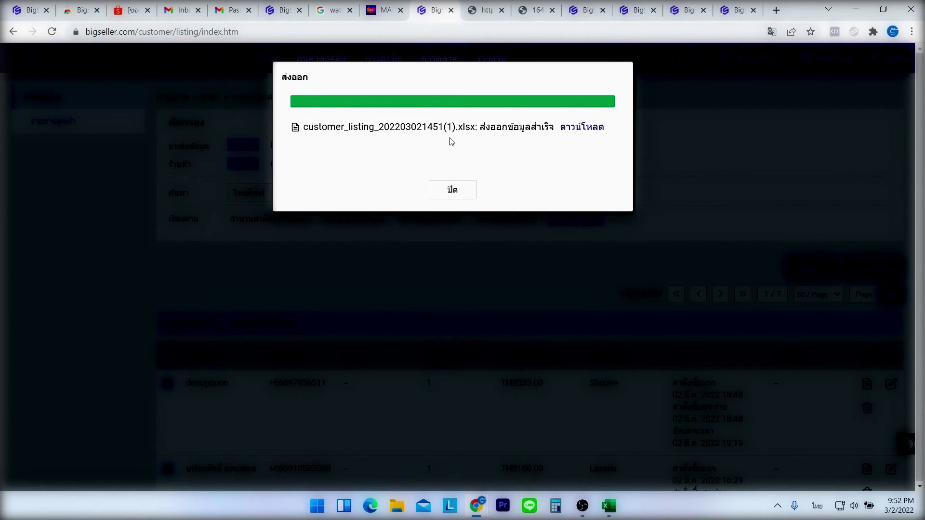
# Step: Close the export dialog, open review management, and go to the reply templates
pyautogui.click(460, 191)
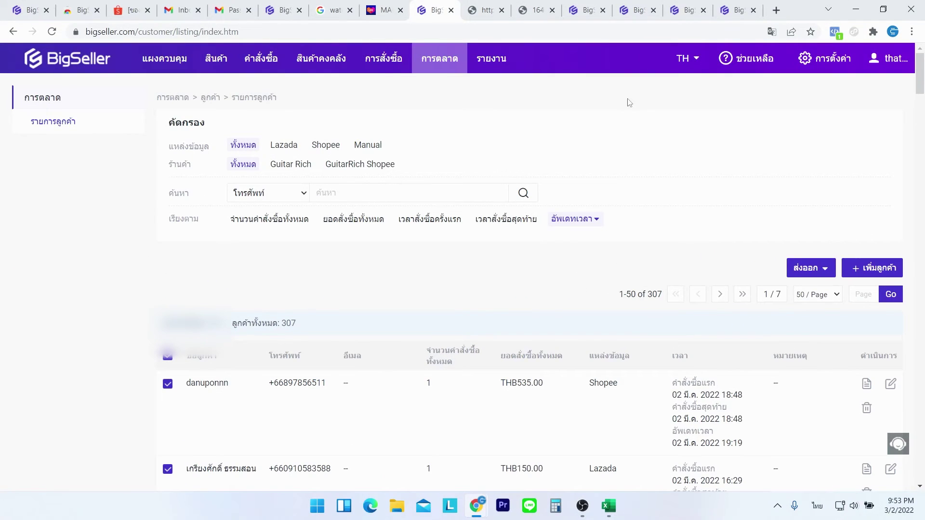
pyautogui.moveTo(457, 103)
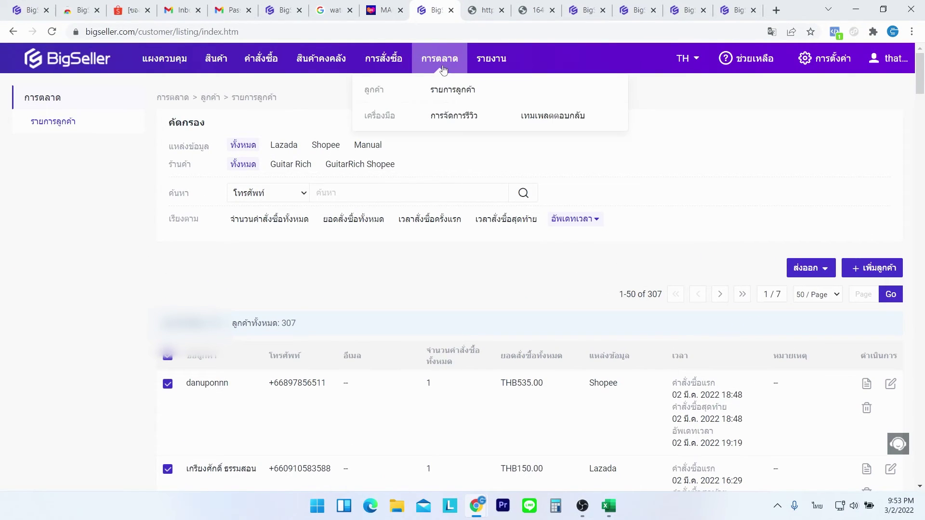
pyautogui.click(462, 118)
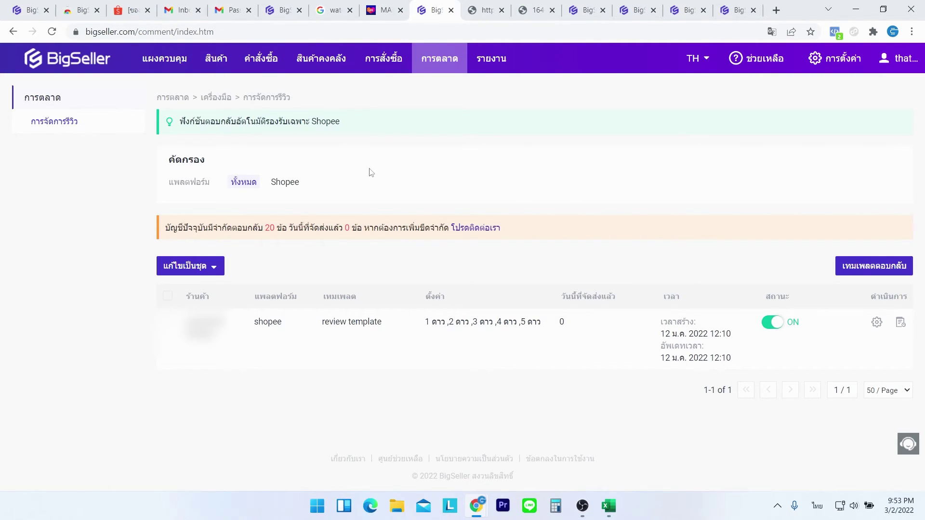
pyautogui.click(861, 271)
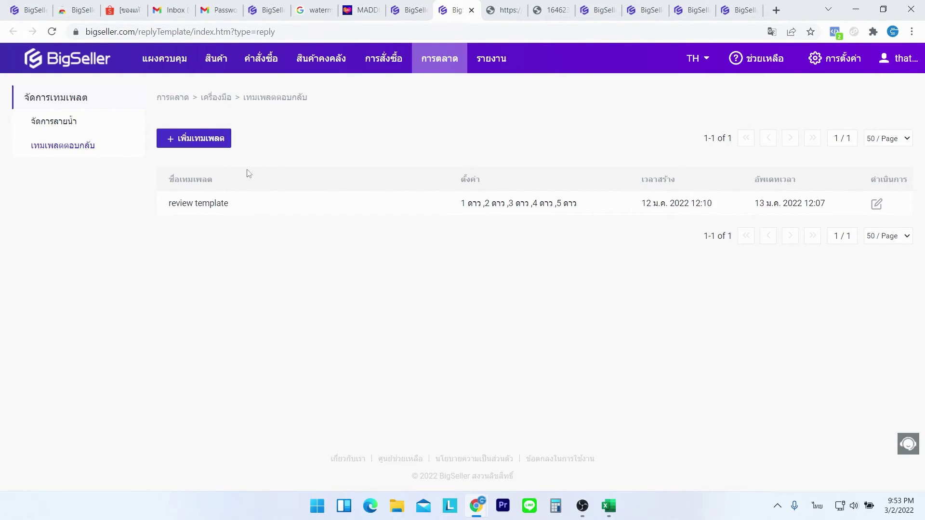
# Step: Start a new reply template and name it "test review template"
pyautogui.click(212, 142)
pyautogui.click(256, 109)
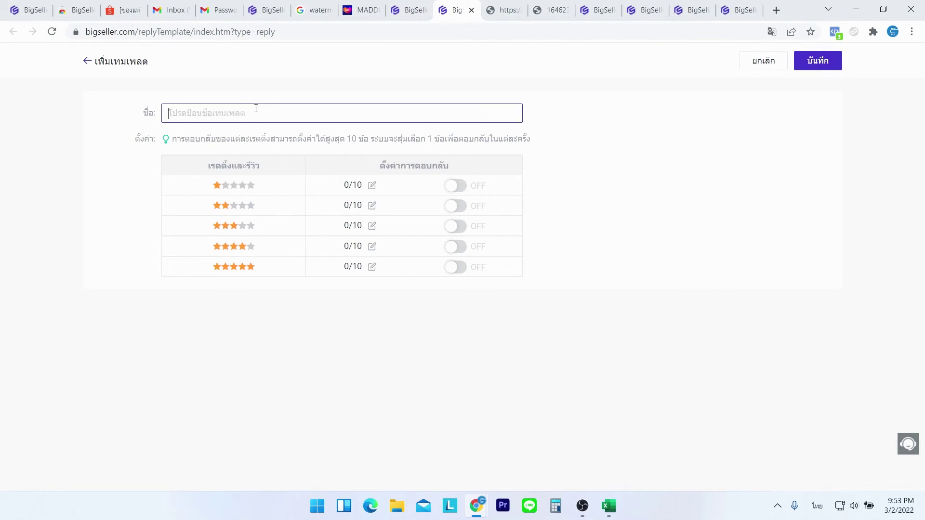
pyautogui.write('ะำห')
pyautogui.press('BackSpace')
pyautogui.press('BackSpace')
pyautogui.press('BackSpace')
pyautogui.hotkey('alt', 'shift')
pyautogui.write('test re')
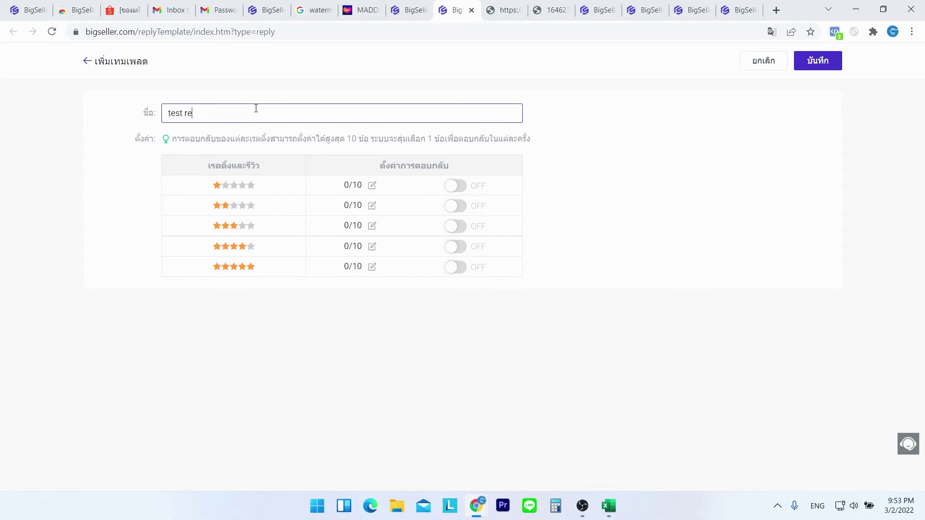
pyautogui.write('view template')
# Step: Look at the automatic reply settings for one-star reviews and close them without saving
pyautogui.click(455, 187)
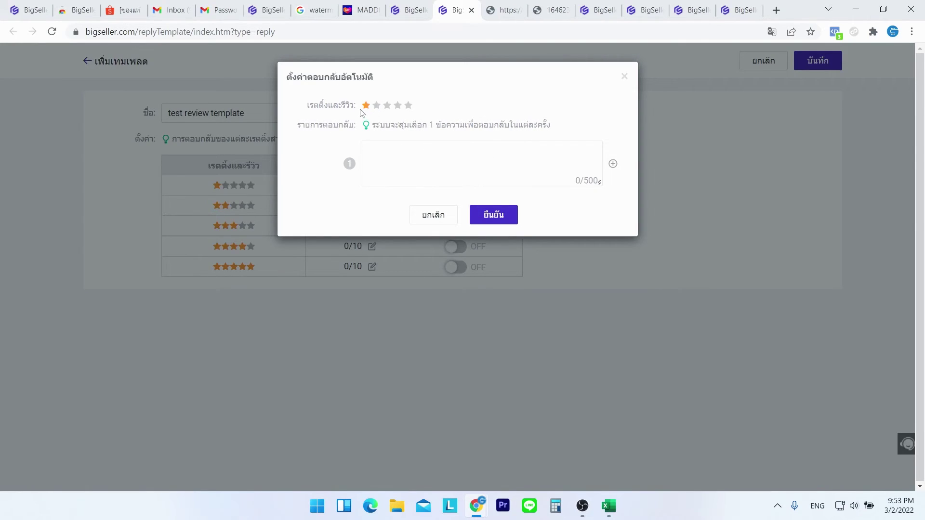
pyautogui.click(418, 173)
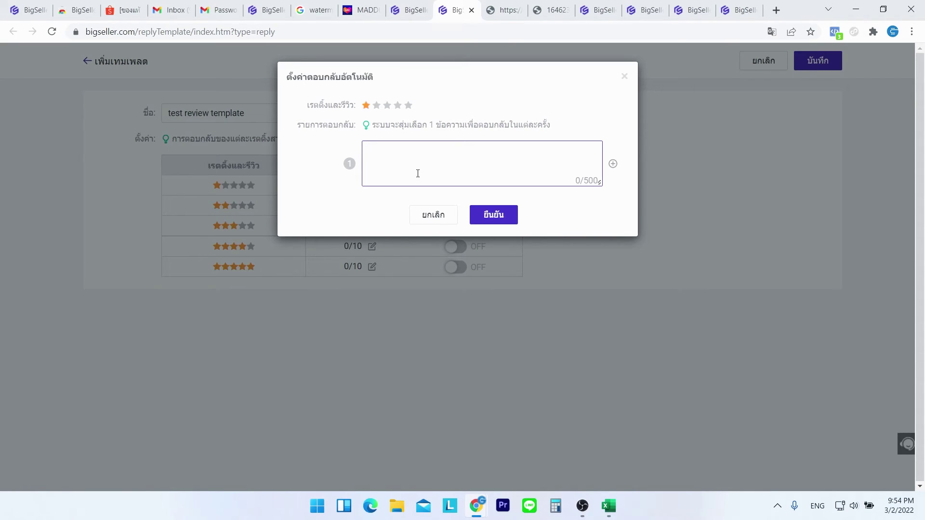
pyautogui.click(433, 215)
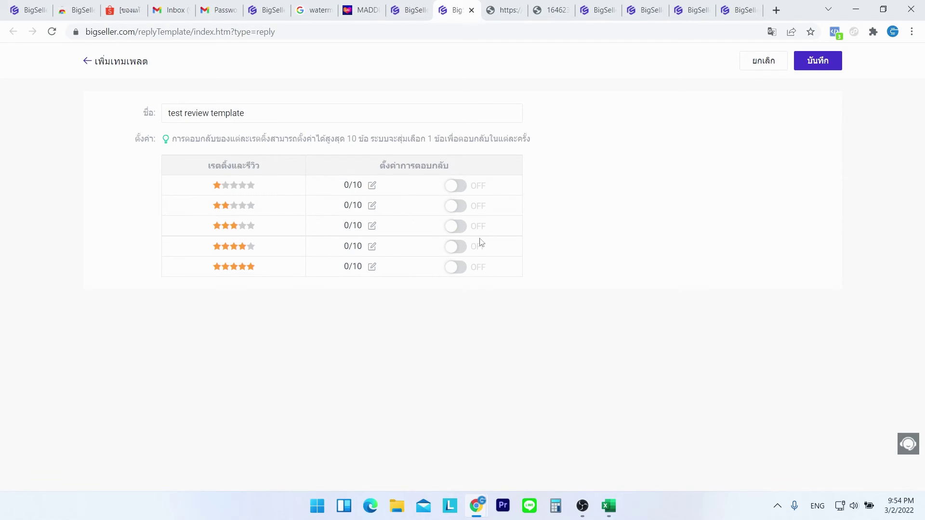
pyautogui.click(460, 186)
pyautogui.click(402, 164)
pyautogui.write('fwafaef')
pyautogui.moveTo(403, 161); pyautogui.dragTo(366, 158)
pyautogui.press('BackSpace')
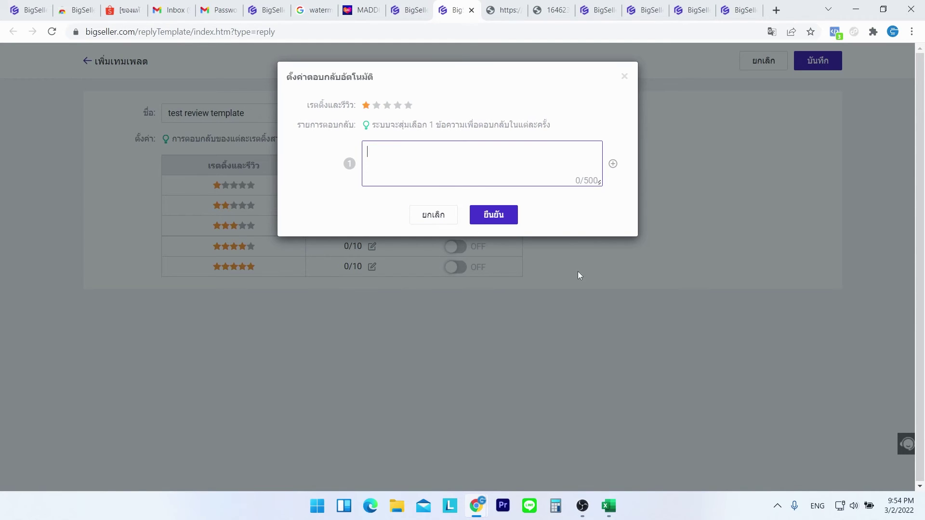
pyautogui.click(625, 76)
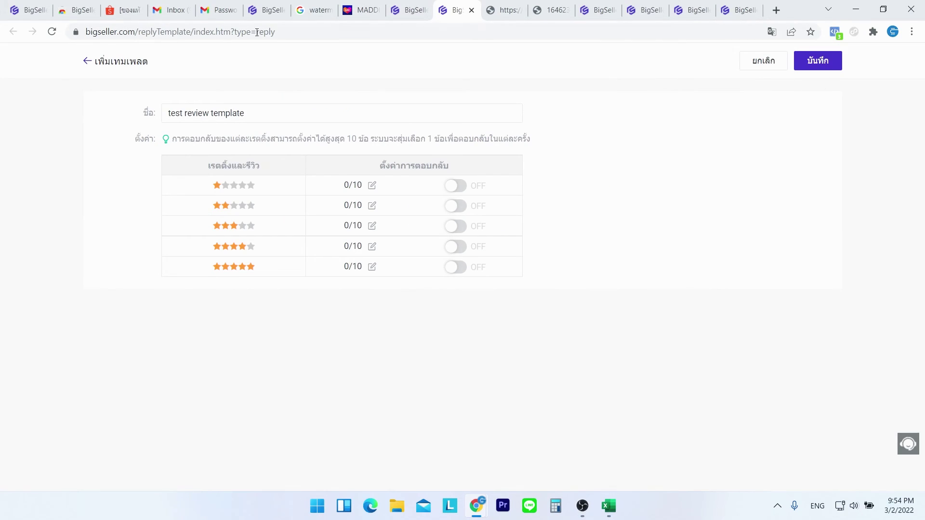
# Step: Leave the new template unsaved, open the existing "review template", and look at its automatic reply for one-star reviews
pyautogui.click(89, 62)
pyautogui.click(493, 179)
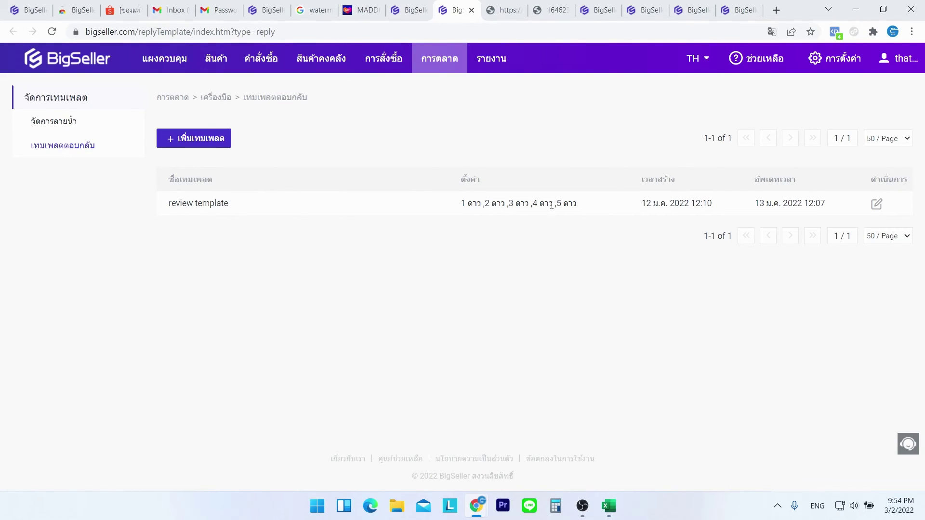
pyautogui.click(877, 204)
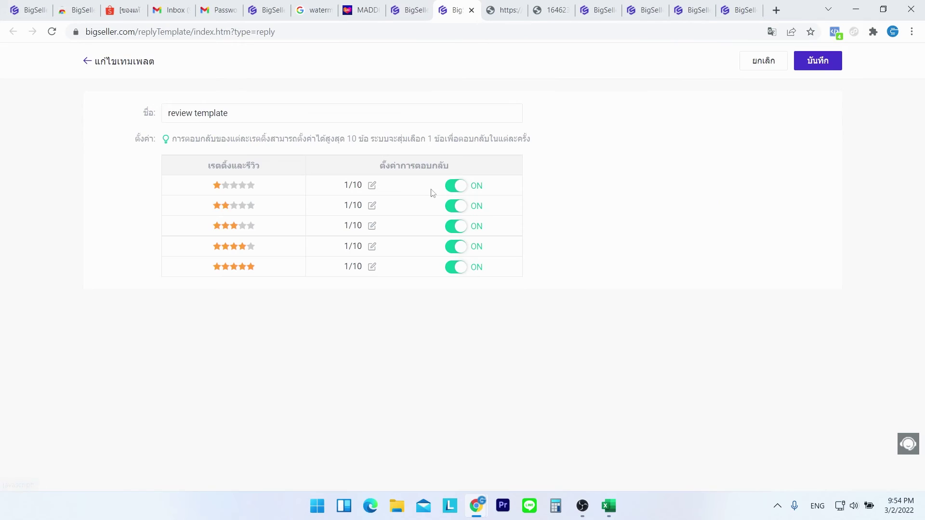
pyautogui.click(372, 185)
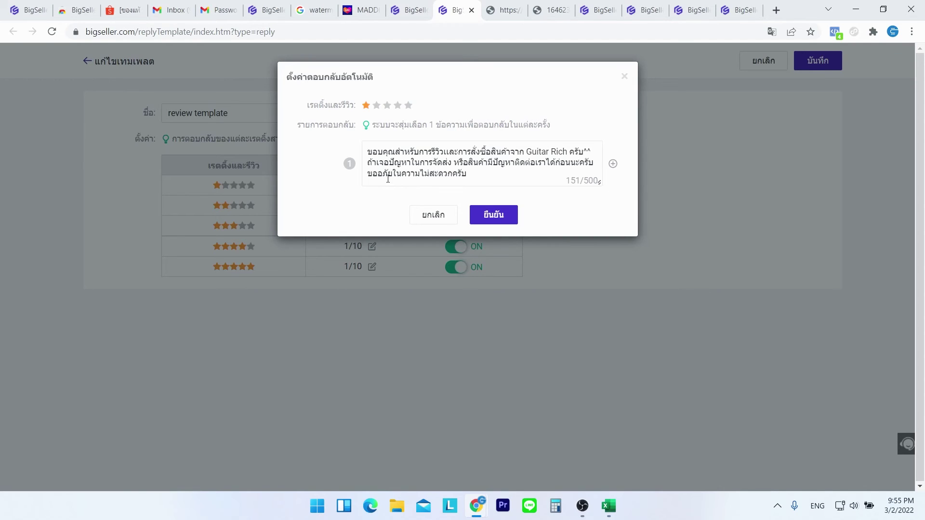
pyautogui.click(431, 219)
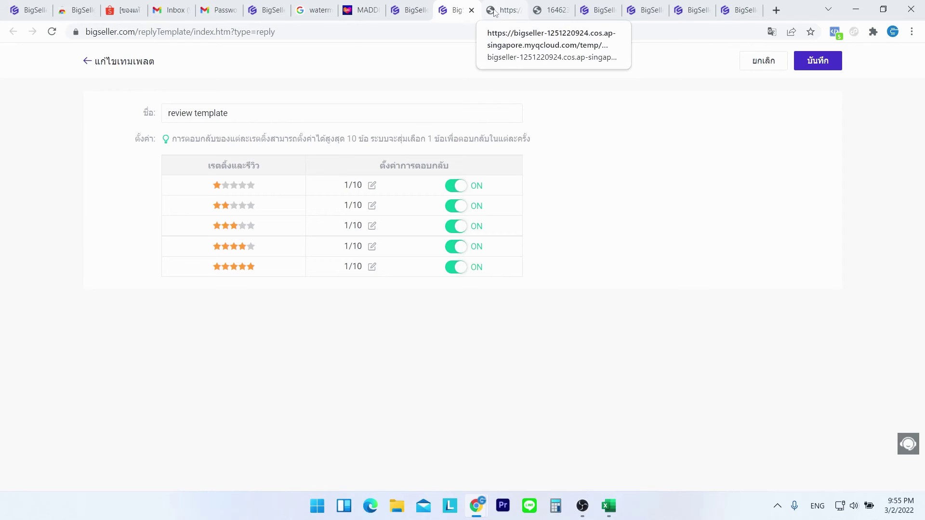
# Step: Return to review management, open the store analysis sales report, and look over its store overview, summary figures and chart
pyautogui.click(408, 4)
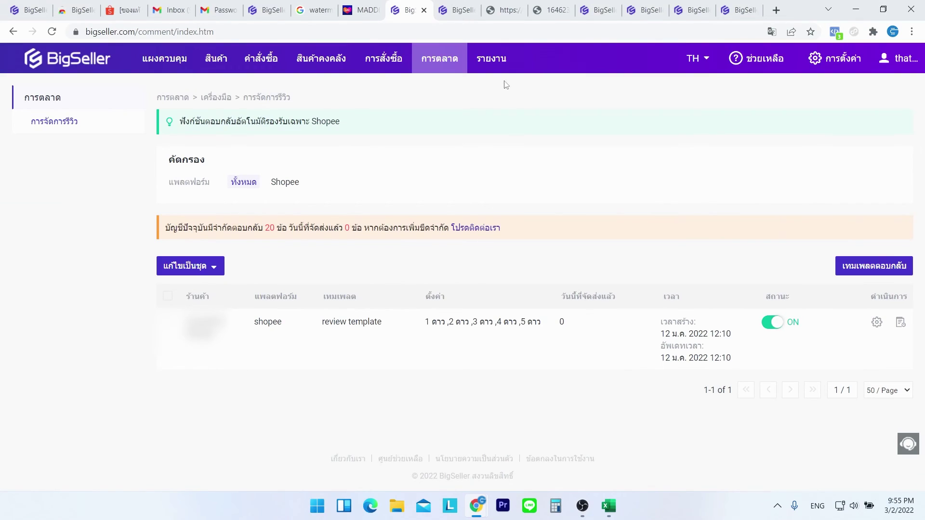
pyautogui.moveTo(509, 56)
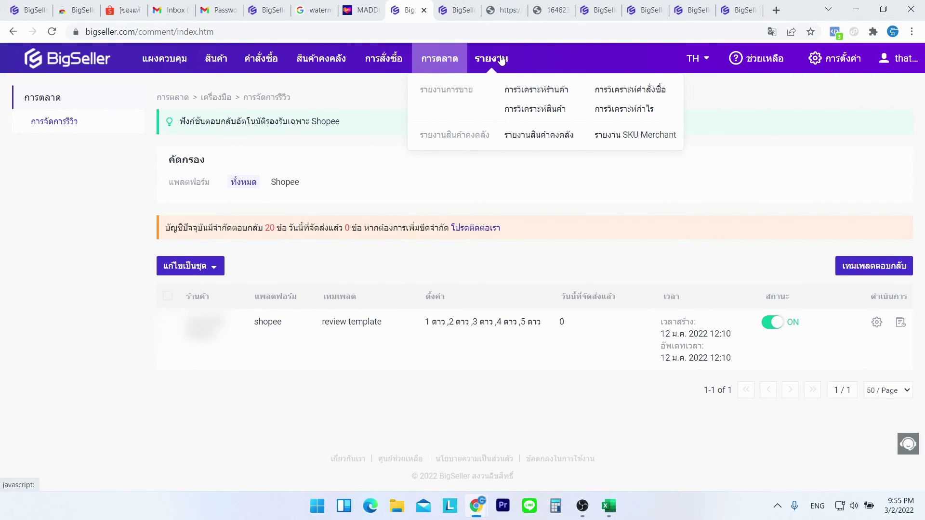
pyautogui.click(527, 93)
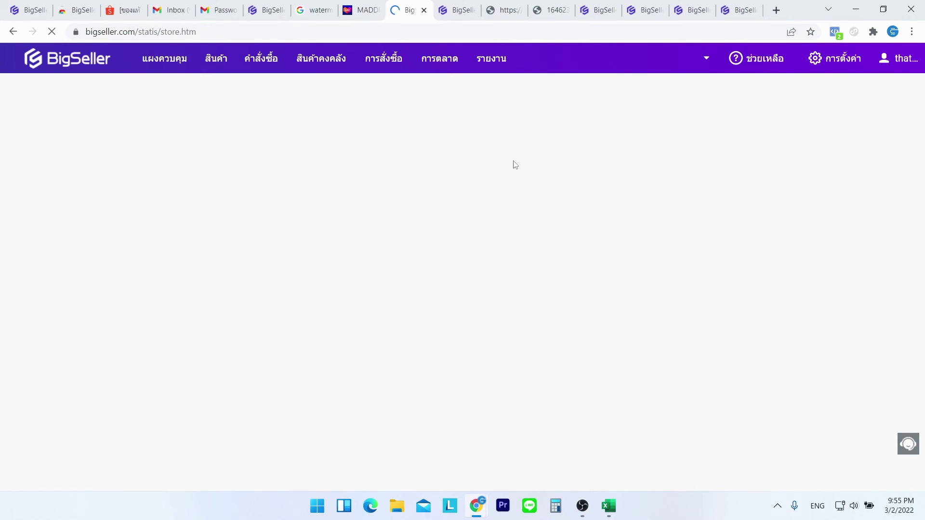
pyautogui.scroll(-1, 462, 147)
pyautogui.scroll(1, 434, 158)
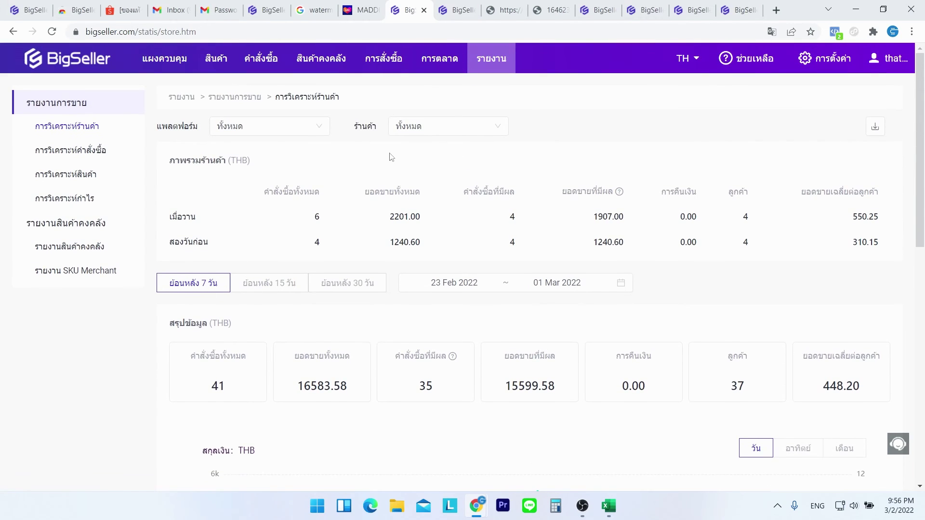
pyautogui.moveTo(190, 246); pyautogui.dragTo(209, 245)
pyautogui.scroll(-3, 410, 231)
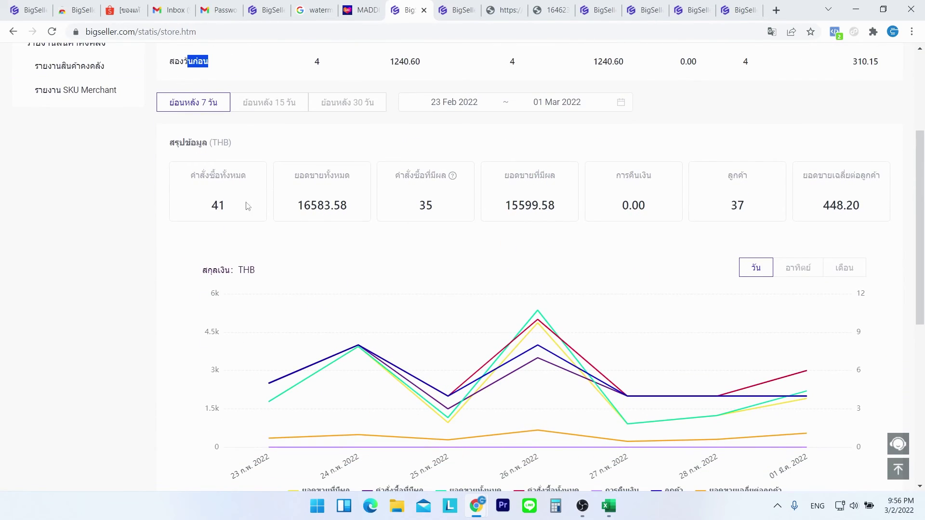
# Step: Show the store analysis for the last 15 days, and switch it to the last 30 days
pyautogui.scroll(1, 248, 223)
pyautogui.click(265, 168)
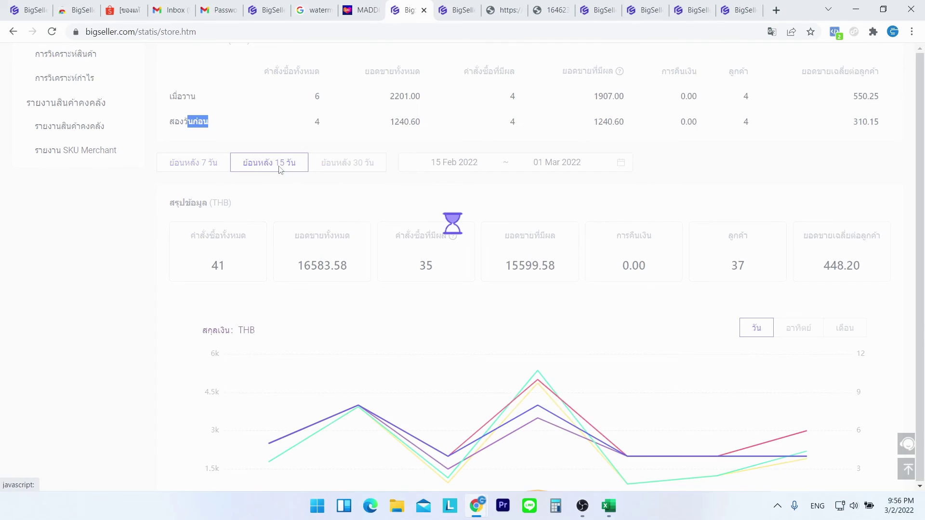
pyautogui.click(362, 166)
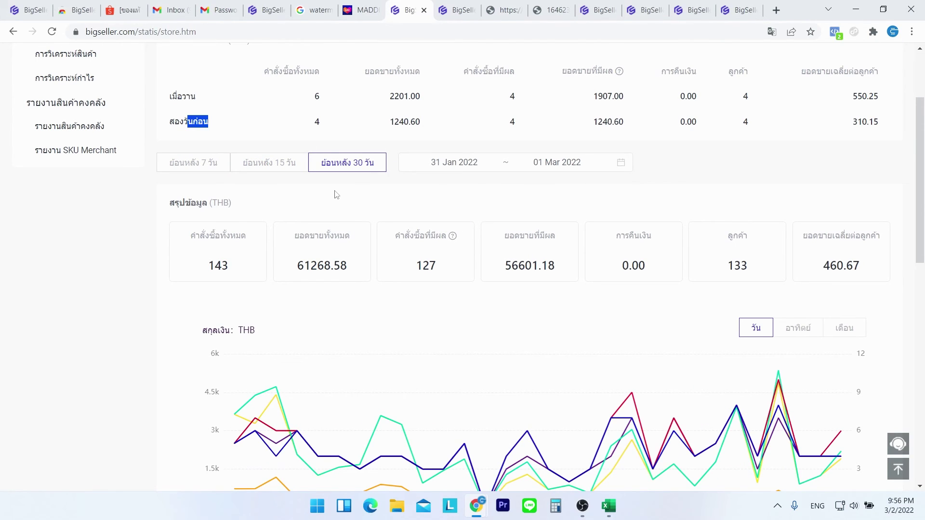
pyautogui.scroll(2, 388, 209)
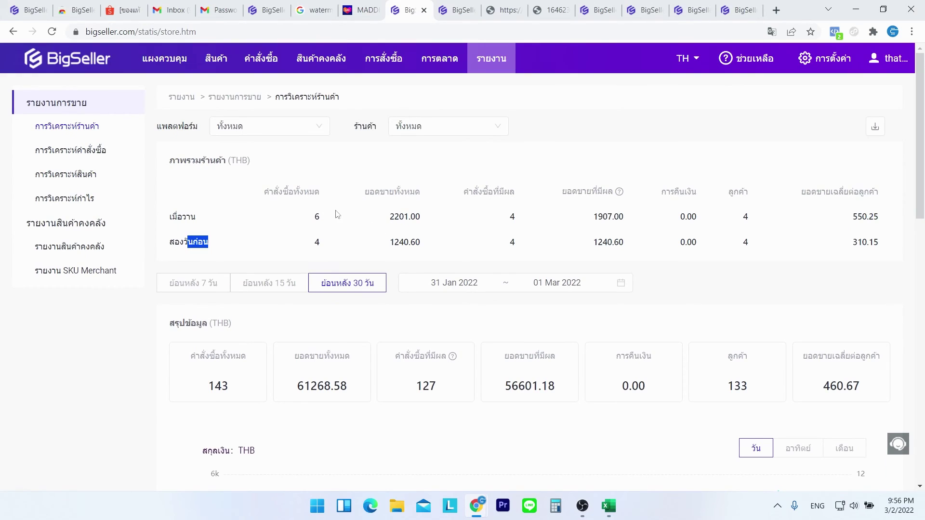
# Step: Open the product analysis report and set its date range to 01 Jan 2022 through 01 Mar 2022
pyautogui.click(87, 178)
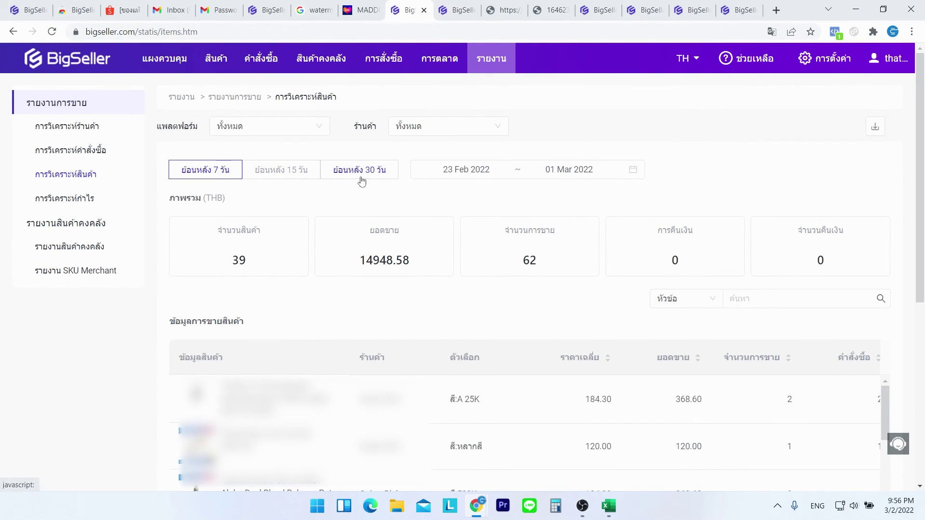
pyautogui.click(516, 177)
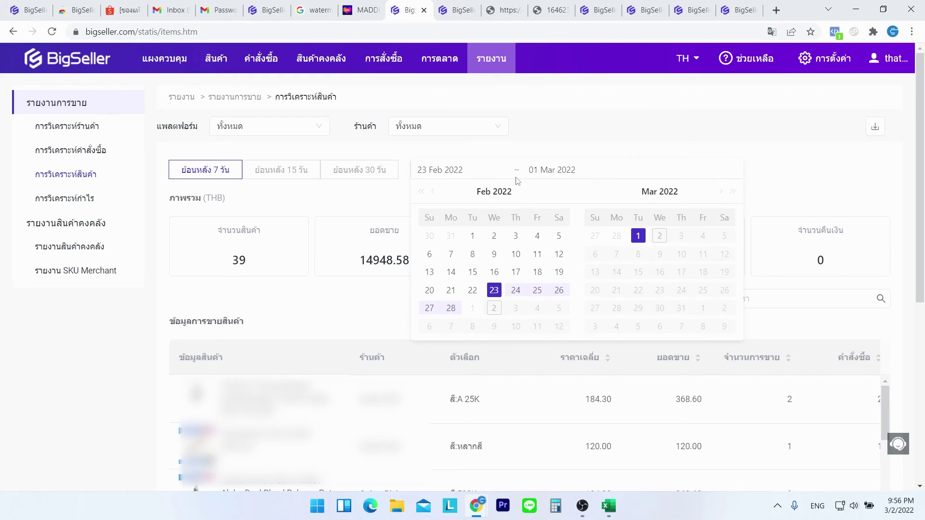
pyautogui.click(435, 193)
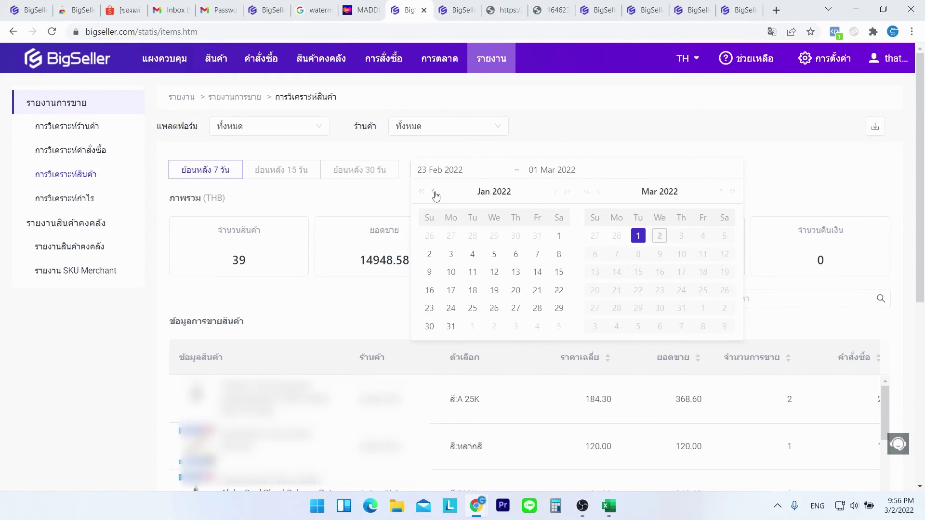
pyautogui.click(559, 235)
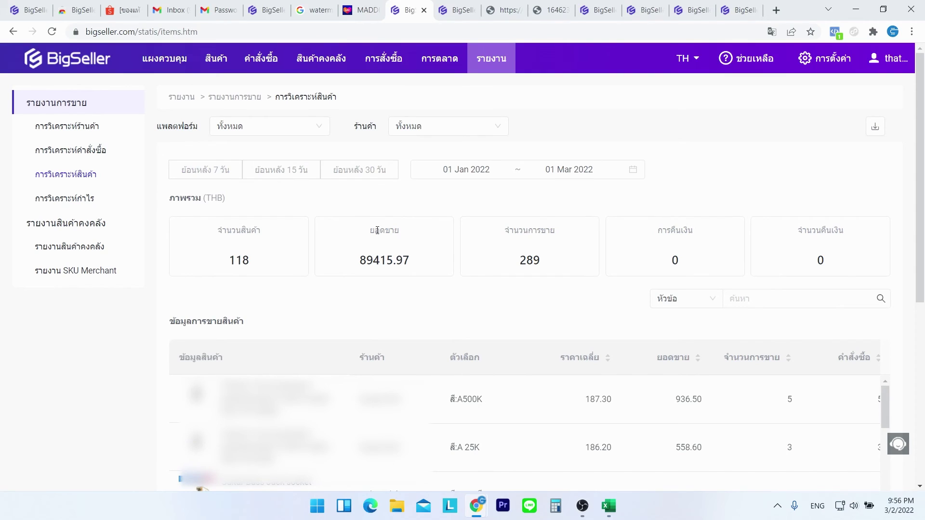
# Step: Examine the product sales table, including each option's average price, sales amount and quantity sold
pyautogui.scroll(-4, 318, 256)
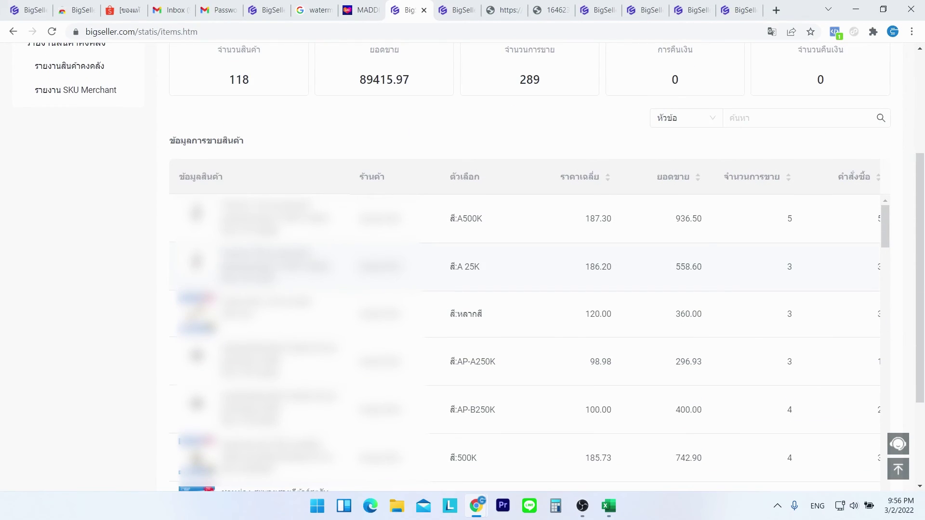
pyautogui.scroll(-4, 530, 342)
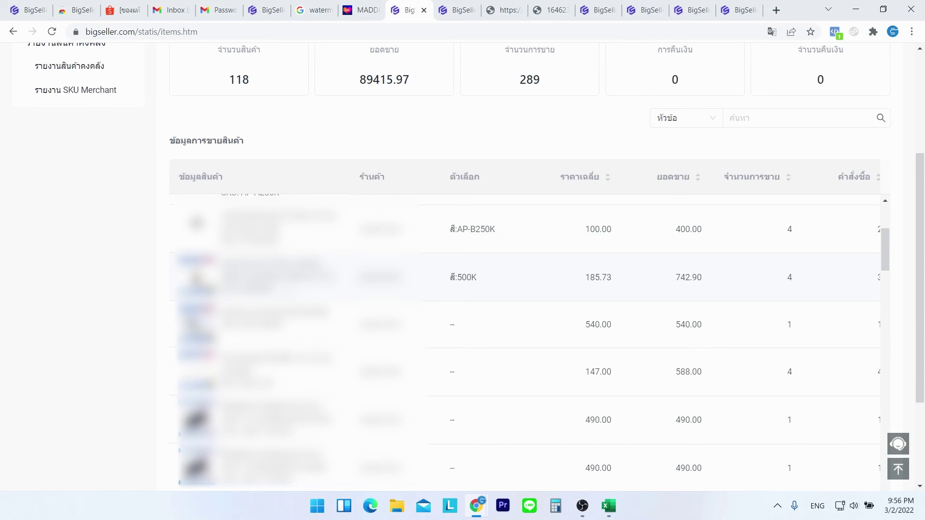
pyautogui.scroll(4, 530, 342)
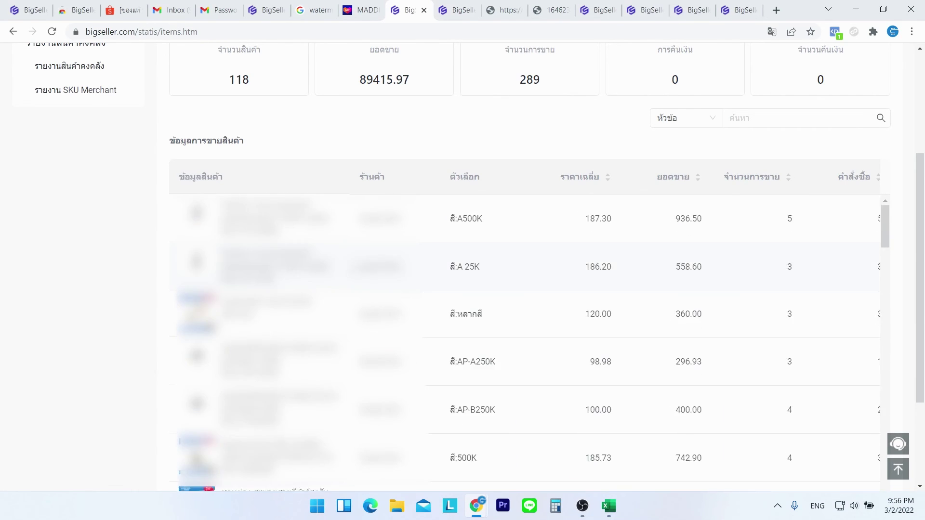
pyautogui.scroll(4, 530, 342)
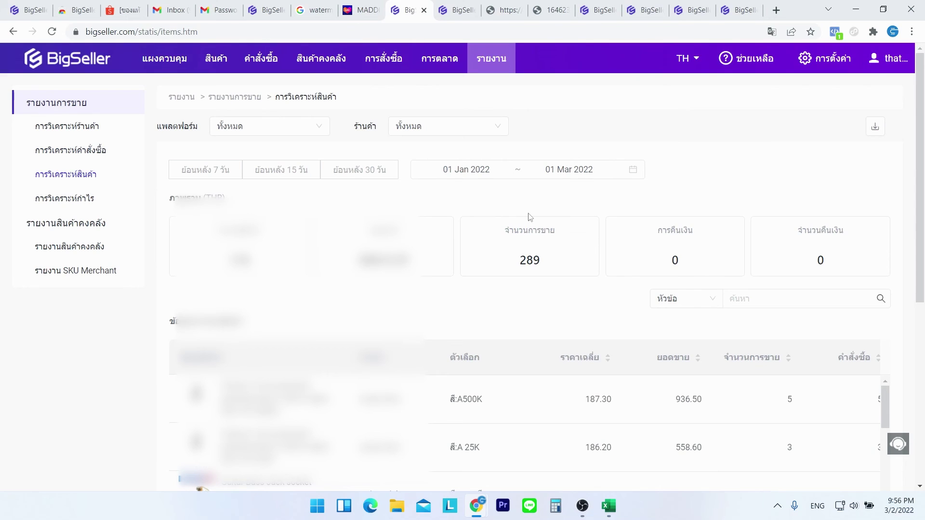
pyautogui.scroll(-1, 528, 216)
pyautogui.scroll(-3, 783, 343)
pyautogui.scroll(3, 802, 327)
pyautogui.scroll(-1, 790, 308)
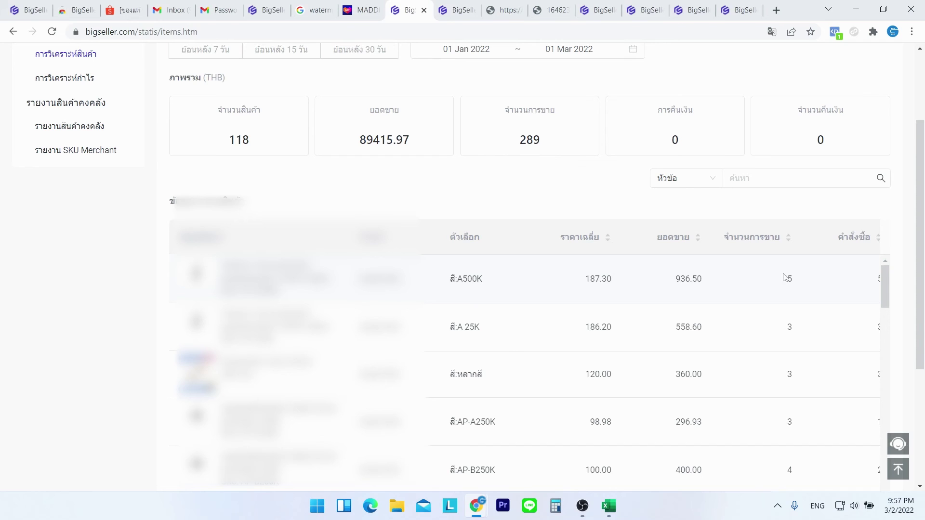
# Step: Open the profit analysis report and examine the orders' profit or loss, order income and product cost columns
pyautogui.click(64, 78)
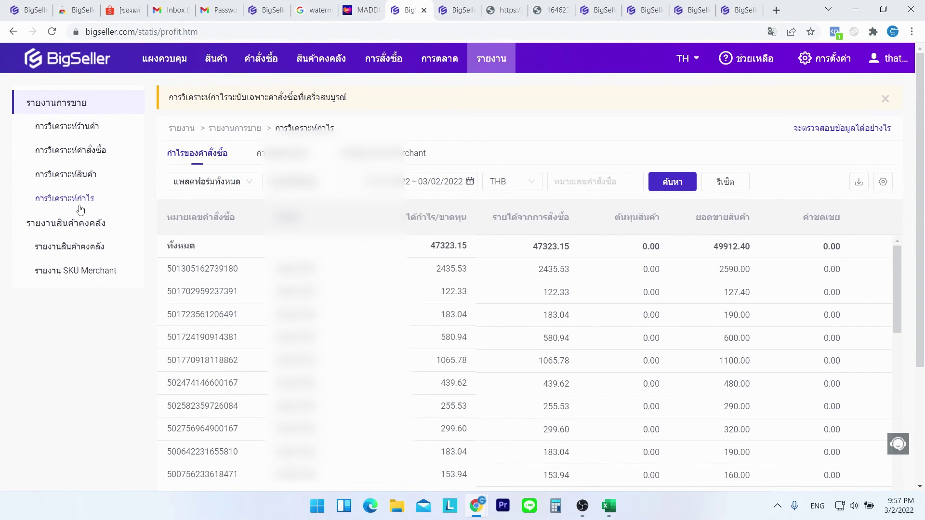
pyautogui.scroll(-3, 80, 210)
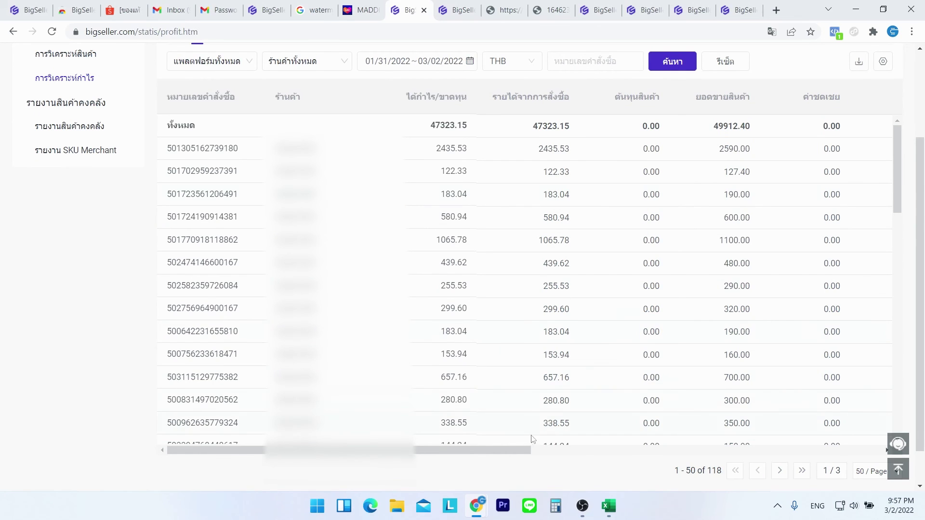
pyautogui.moveTo(501, 450)
pyautogui.mouseDown()
pyautogui.moveTo(602, 456)
pyautogui.moveTo(492, 450)
pyautogui.mouseUp()
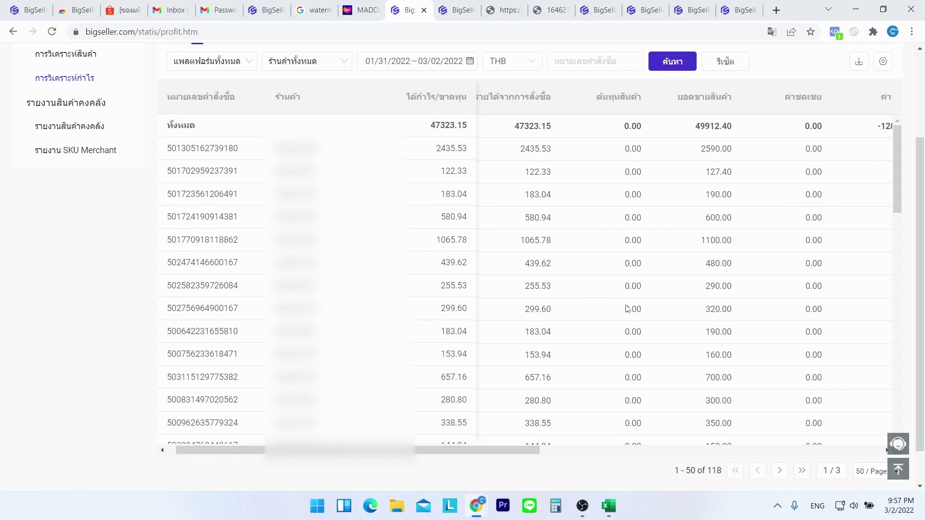
pyautogui.doubleClick(605, 98)
pyautogui.scroll(-3, 640, 189)
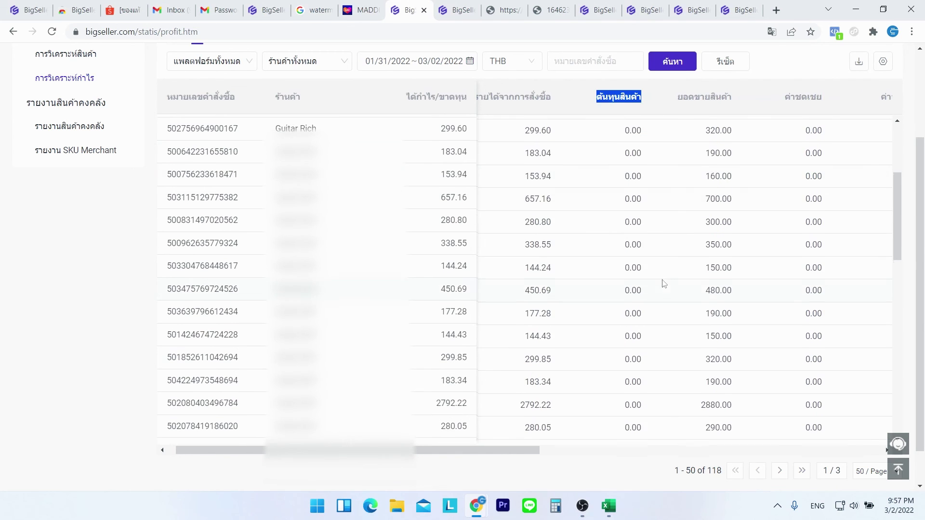
pyautogui.scroll(5, 664, 283)
pyautogui.scroll(-10, 606, 259)
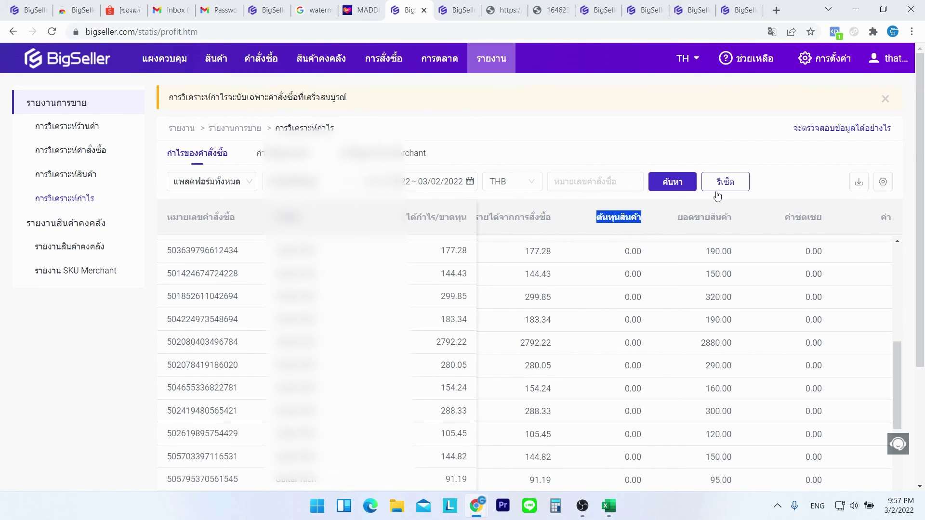
pyautogui.scroll(-5, 756, 302)
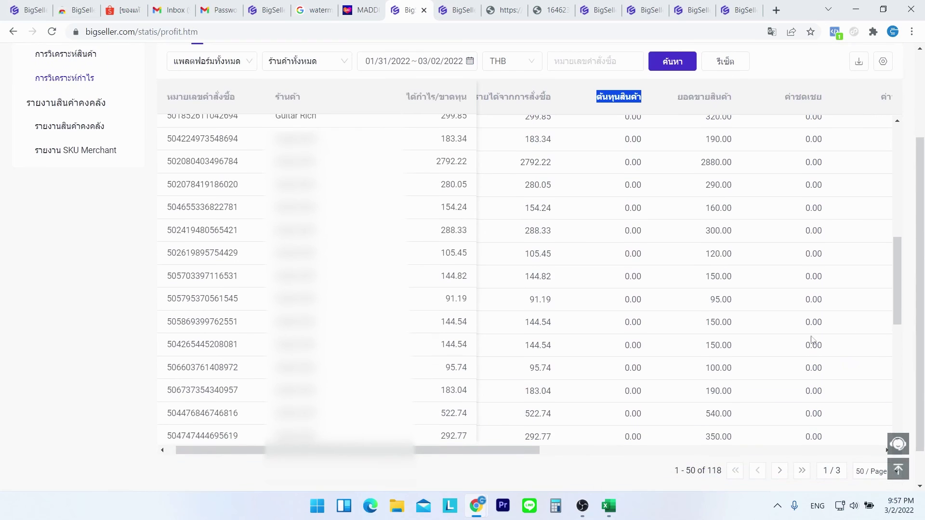
# Step: Look through the order profit table's remaining columns, from promotion discount to payment time
pyautogui.moveTo(485, 450); pyautogui.dragTo(846, 458)
pyautogui.scroll(3, 845, 409)
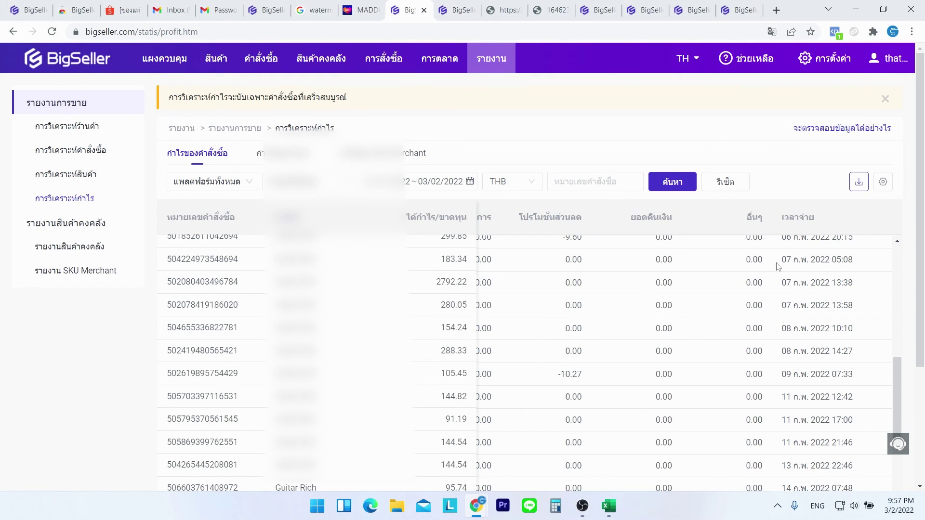
pyautogui.scroll(3, 746, 291)
pyautogui.click(492, 58)
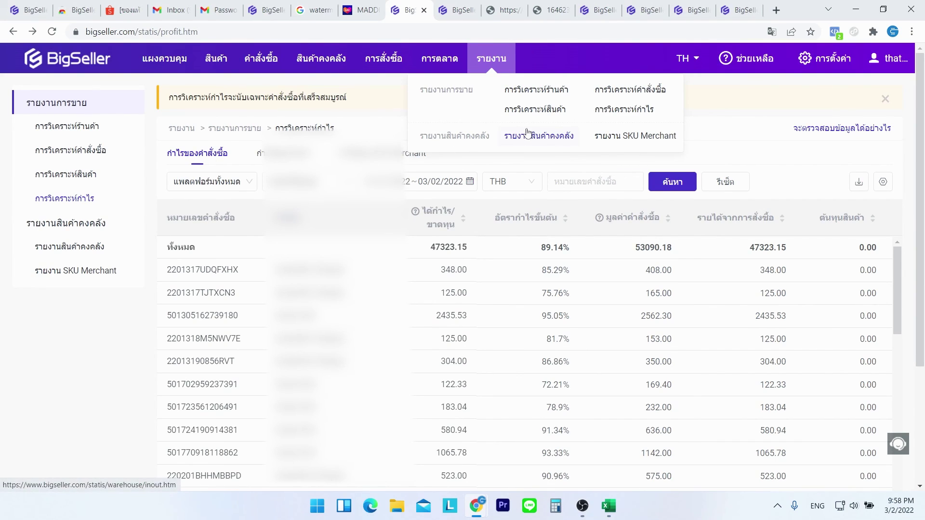
pyautogui.moveTo(322, 65)
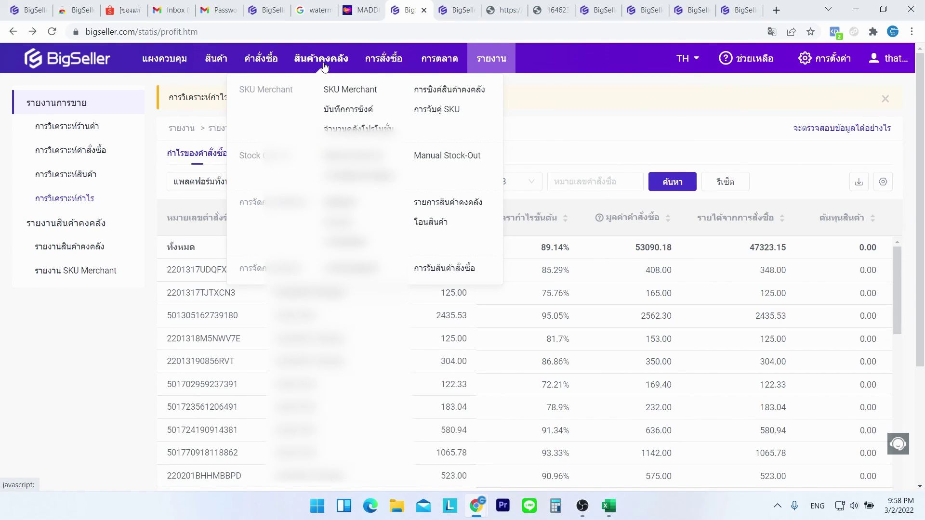
pyautogui.moveTo(393, 67)
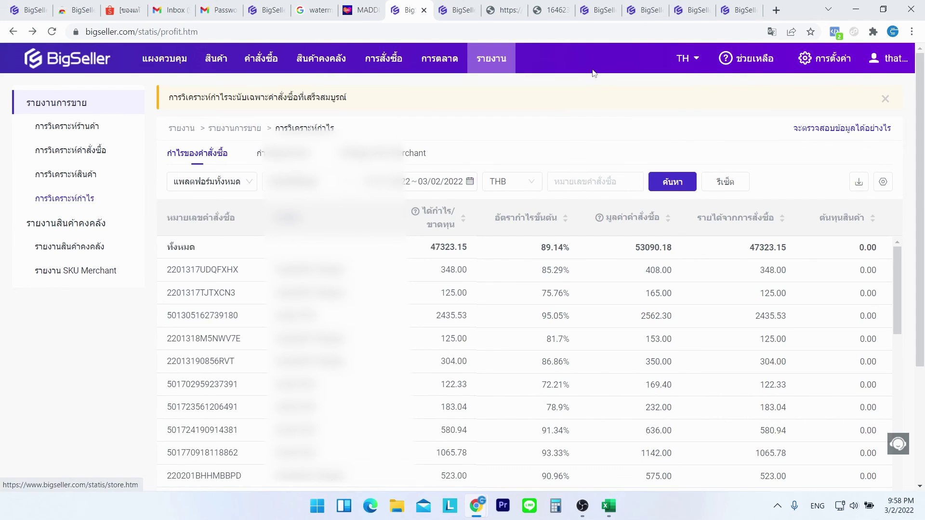